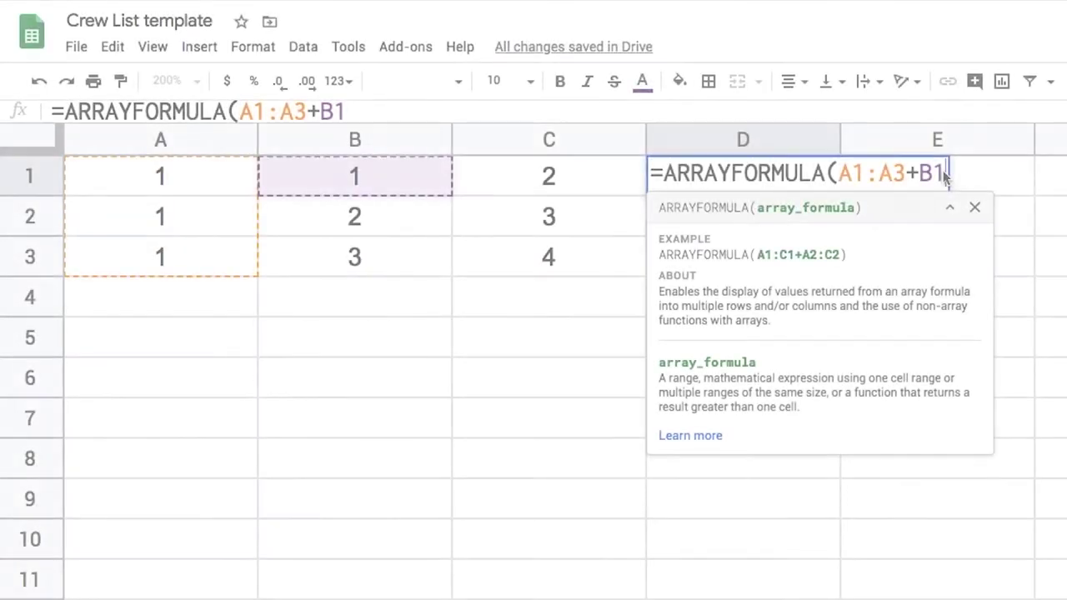
- Complete the array formula in D1 as =ARRAYFORMULA(A1:A3+B1:B3)
{"action": "type", "text": ":B3"}
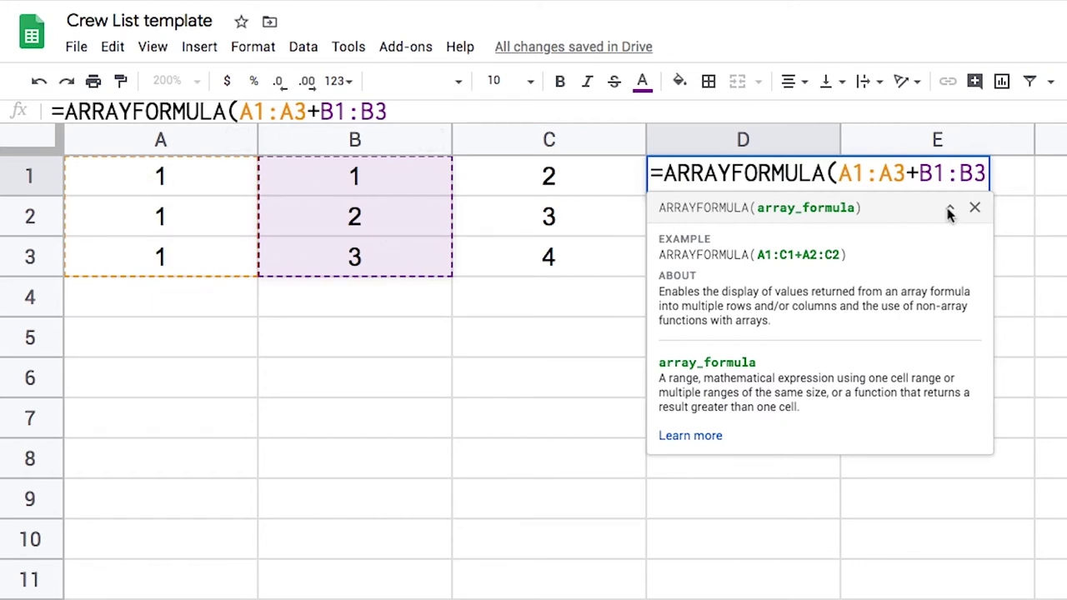
{"action": "type", "text": ")"}
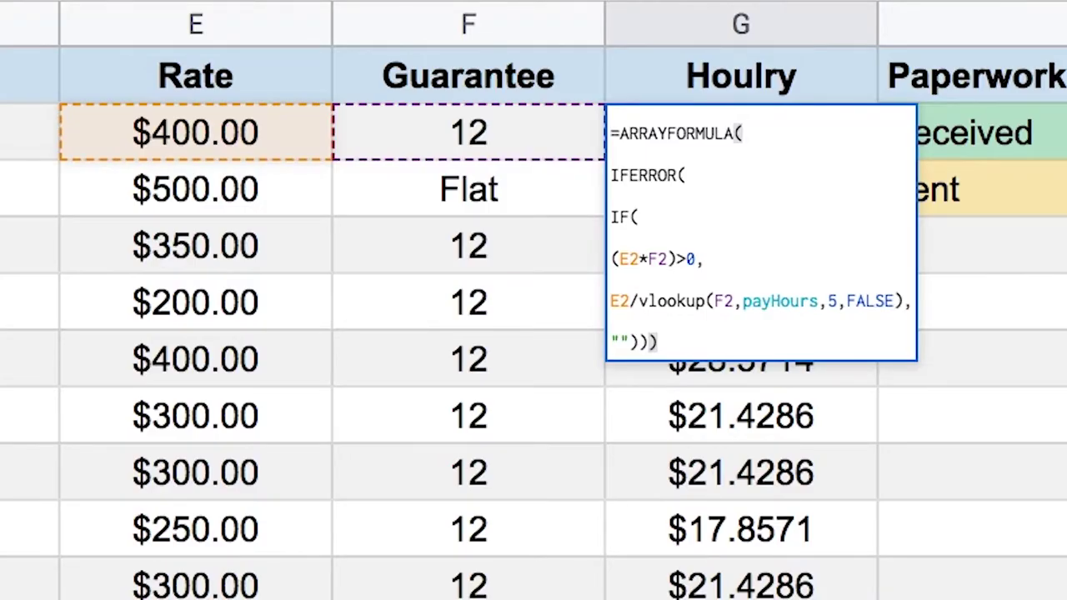
- Extend the references in the condition of the hourly rate formula to E2:E and F2:F
{"action": "type", "text": ":E*F2)>0,"}
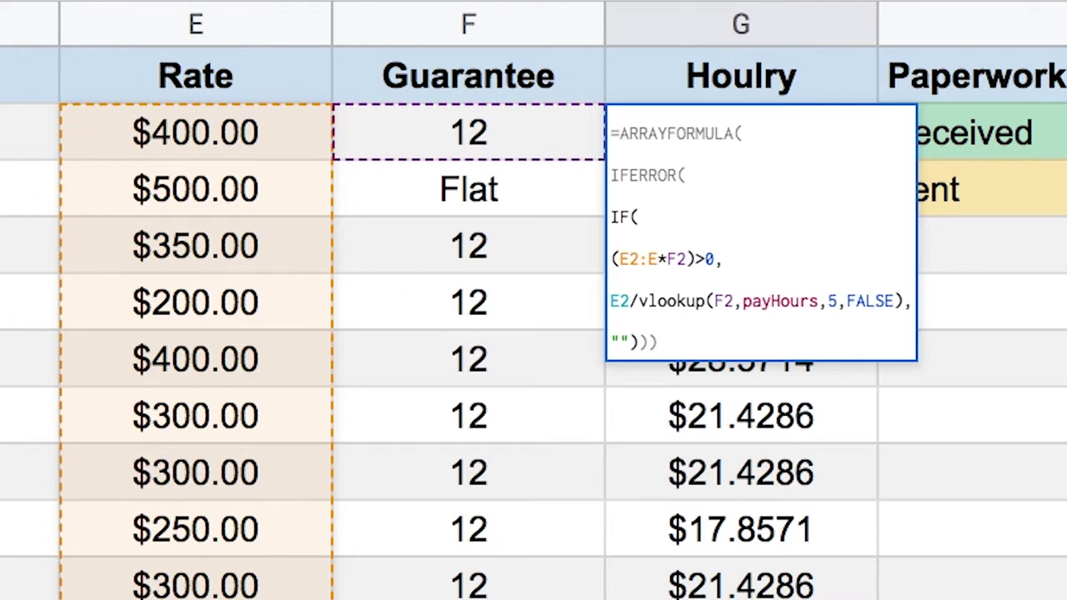
{"action": "left_click", "coordinate": [676, 259]}
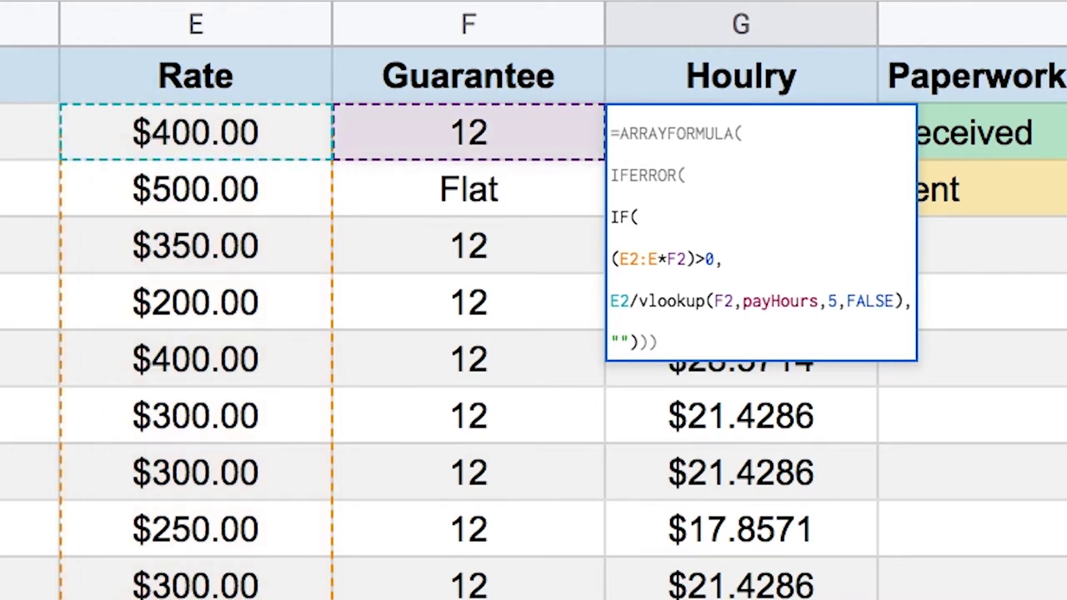
{"action": "type", "text": ":F"}
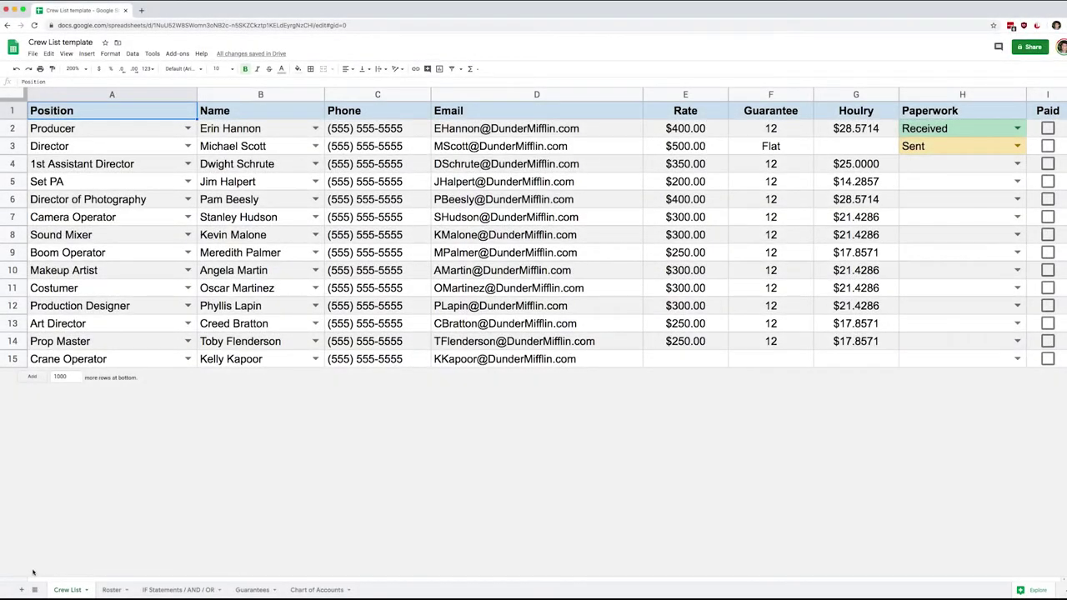
- Add a new sheet to the crew list workbook and name it Arrayformula
{"action": "left_click", "coordinate": [21, 590]}
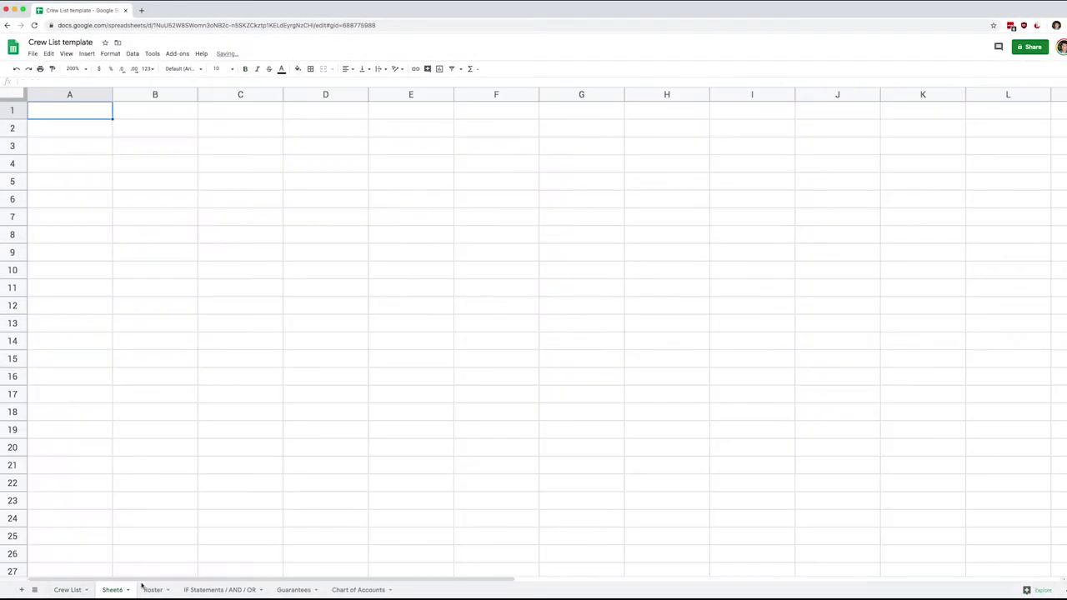
{"action": "double_click", "coordinate": [116, 591]}
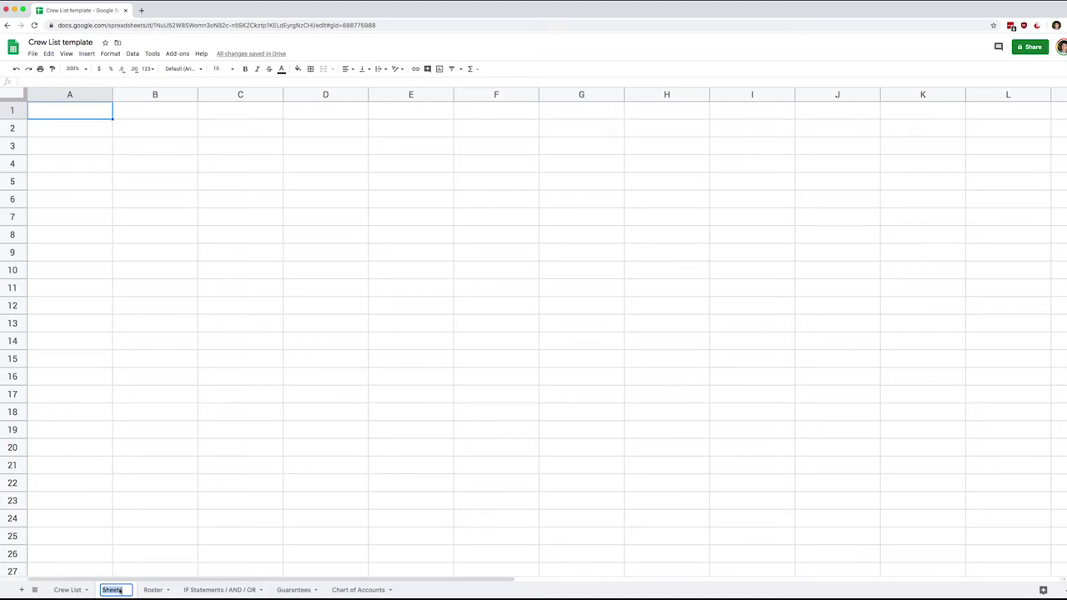
{"action": "type", "text": "Array"}
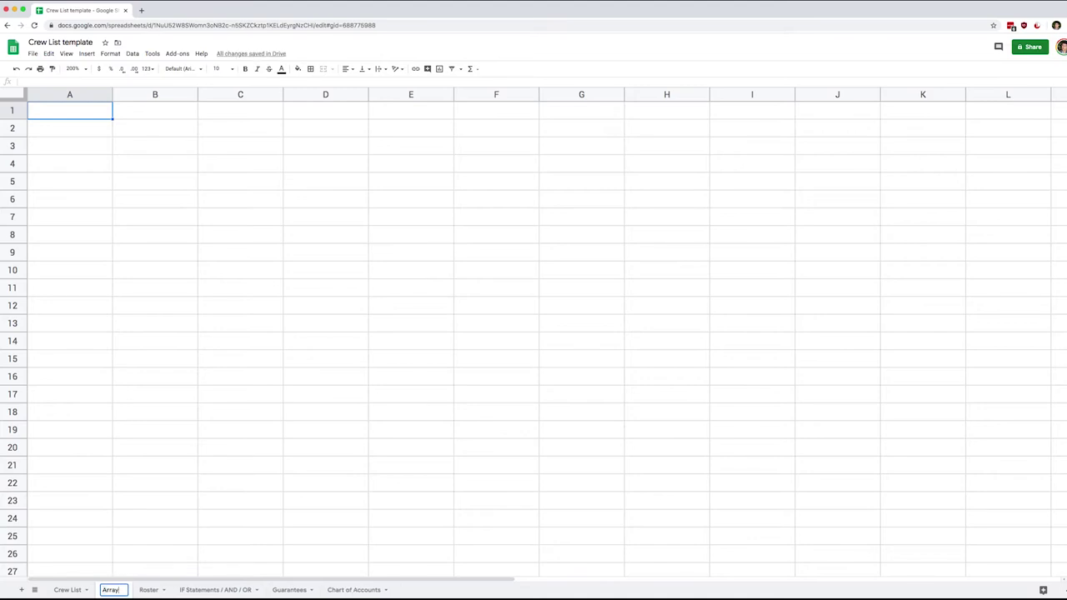
{"action": "type", "text": "formula"}
{"action": "key", "text": "Return"}
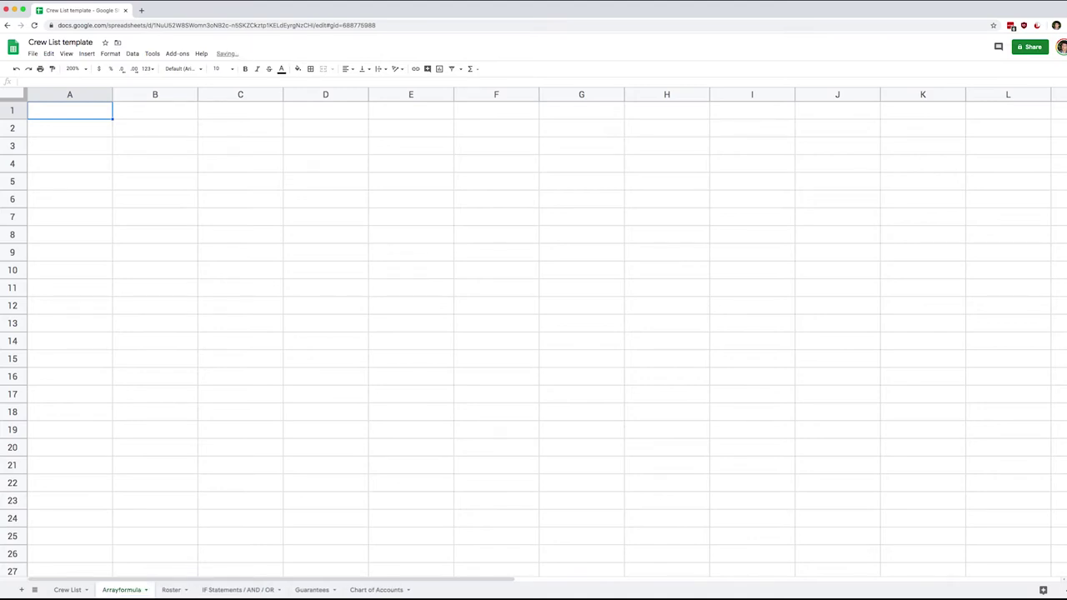
- Enter the value 1 in each of the cells A1, A2 and A3
{"action": "left_click", "coordinate": [82, 112]}
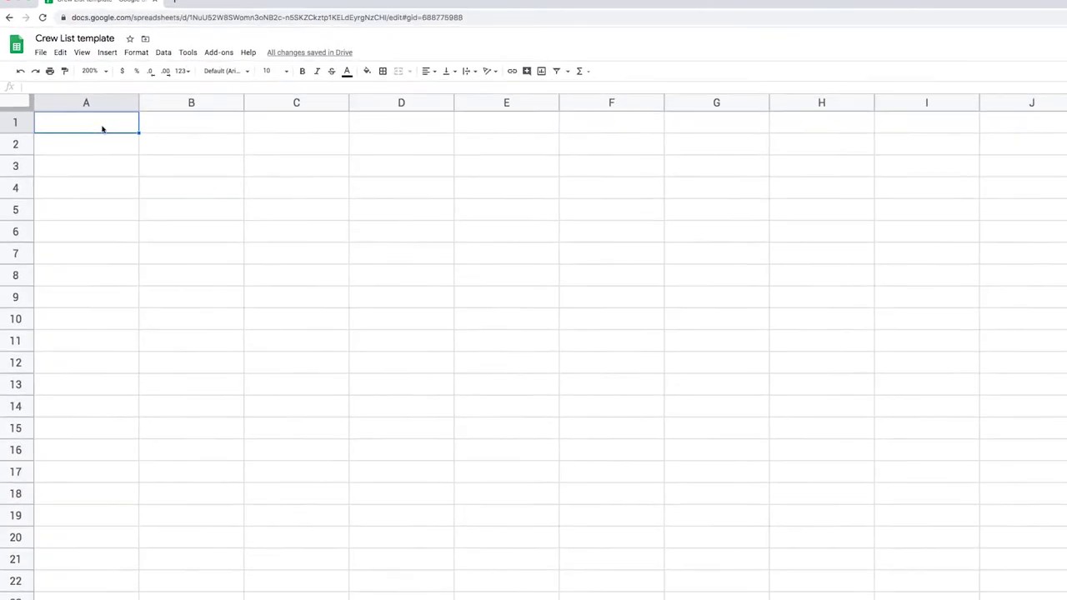
{"action": "type", "text": "1"}
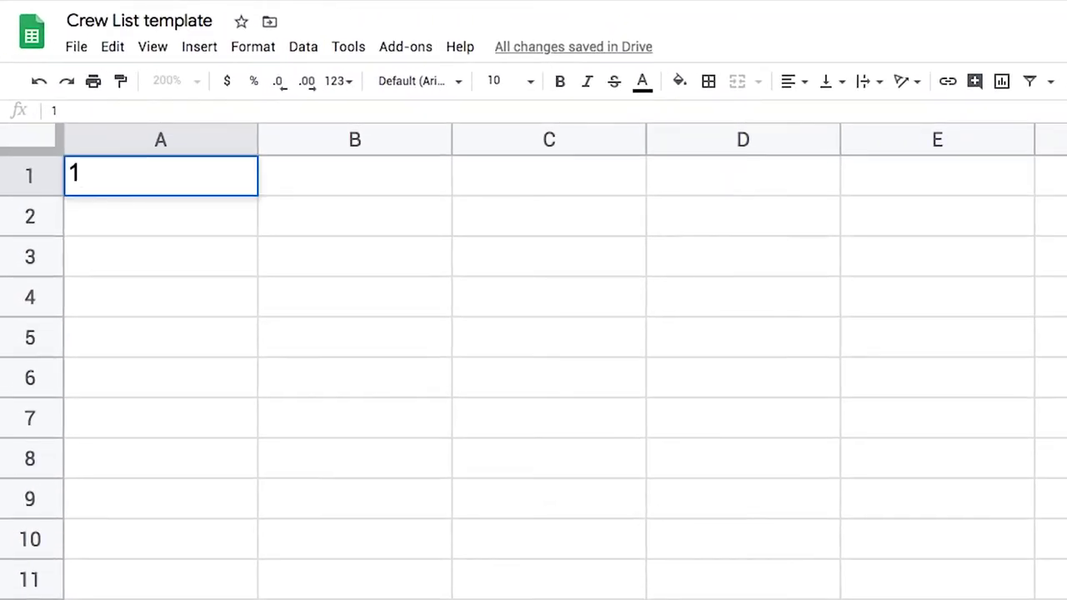
{"action": "key", "text": "Return"}
{"action": "type", "text": "1"}
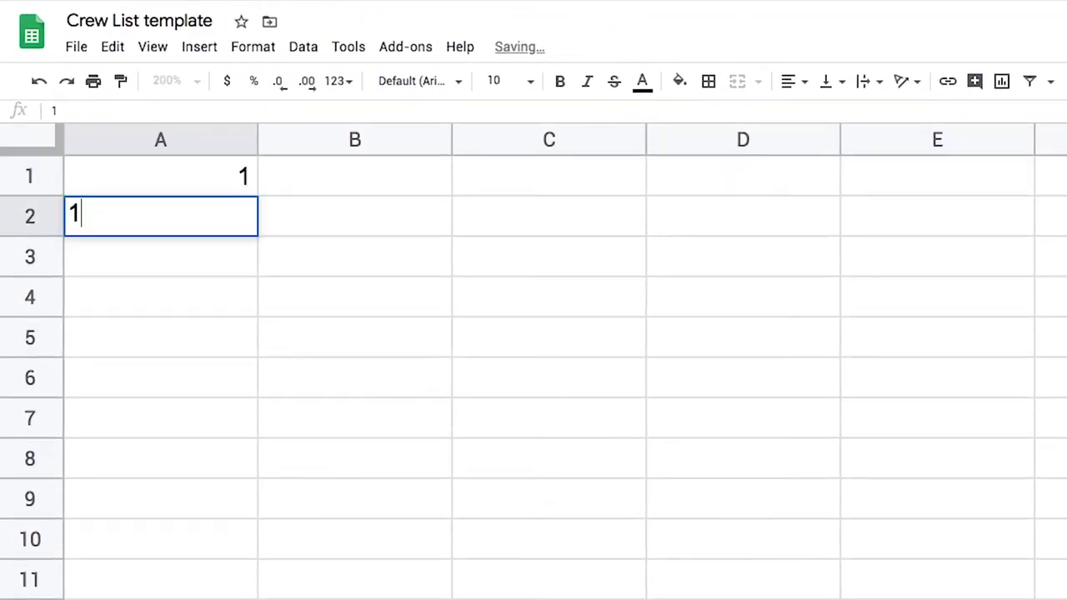
{"action": "key", "text": "Return"}
{"action": "type", "text": "1"}
{"action": "key", "text": "Tab"}
- Enter 1, 2 and 3 in cells B1 to B3, and center-align columns A through D
{"action": "key", "text": "Up"}
{"action": "key", "text": "Up"}
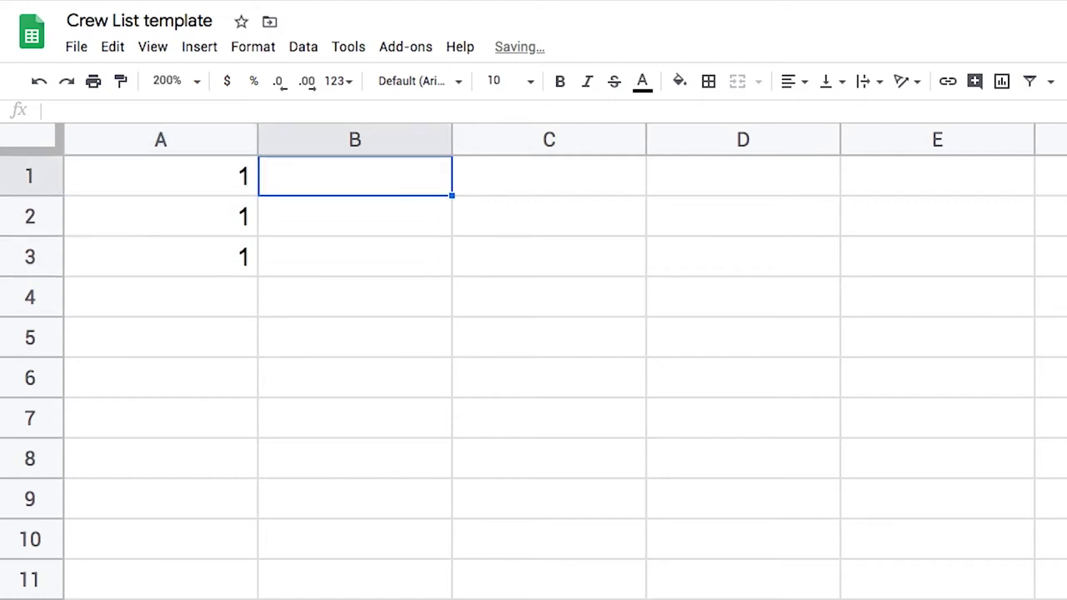
{"action": "type", "text": "1"}
{"action": "key", "text": "Return"}
{"action": "type", "text": "2"}
{"action": "key", "text": "Return"}
{"action": "type", "text": "3"}
{"action": "key", "text": "Tab"}
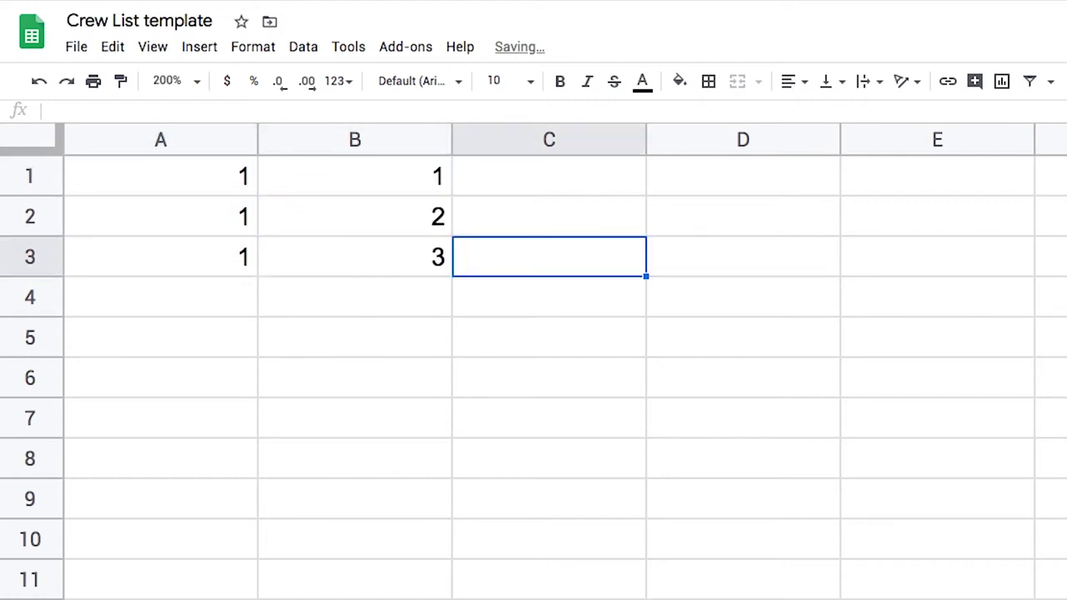
{"action": "left_click_drag", "start_coordinate": [153, 140], "coordinate": [716, 138]}
{"action": "key", "text": "ctrl+shift+e"}
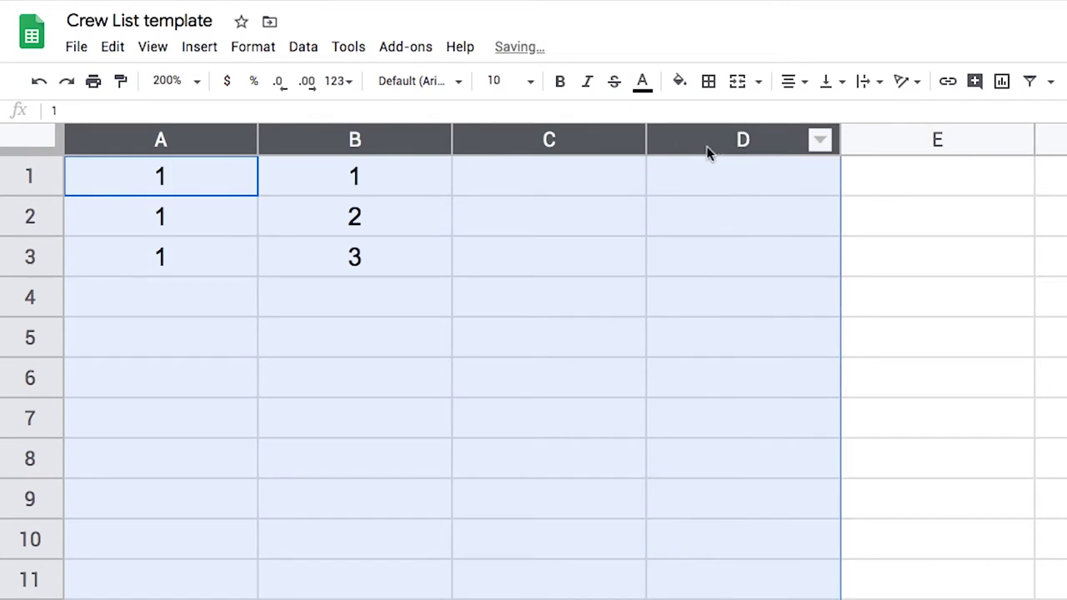
- Enter the formula =A1+B1 in C1 and fill it down to C3
{"action": "left_click", "coordinate": [493, 176]}
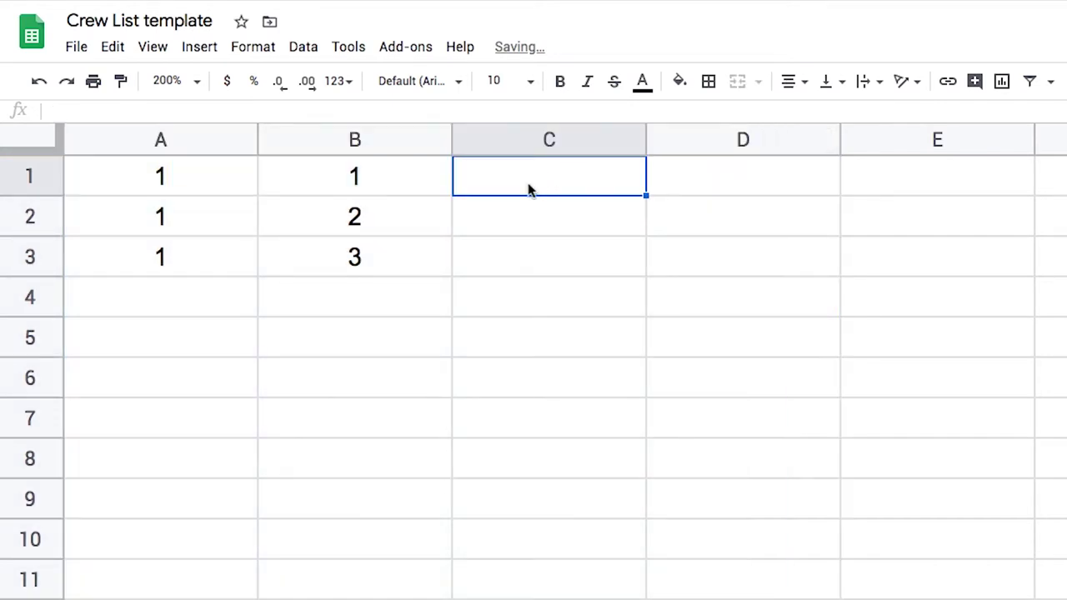
{"action": "type", "text": "="}
{"action": "left_click", "coordinate": [207, 185]}
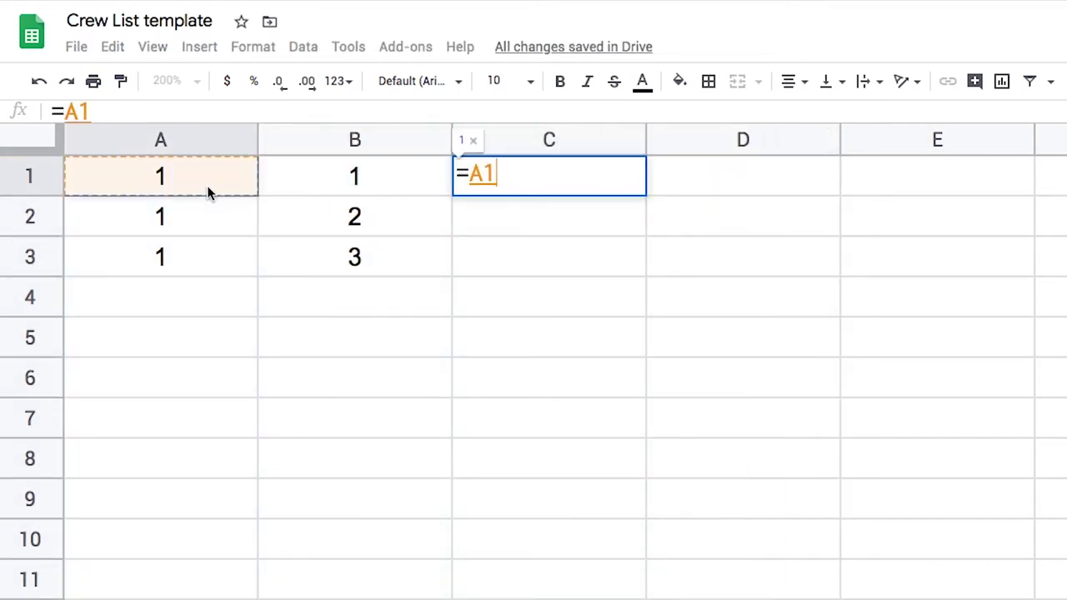
{"action": "type", "text": "+"}
{"action": "left_click", "coordinate": [353, 186]}
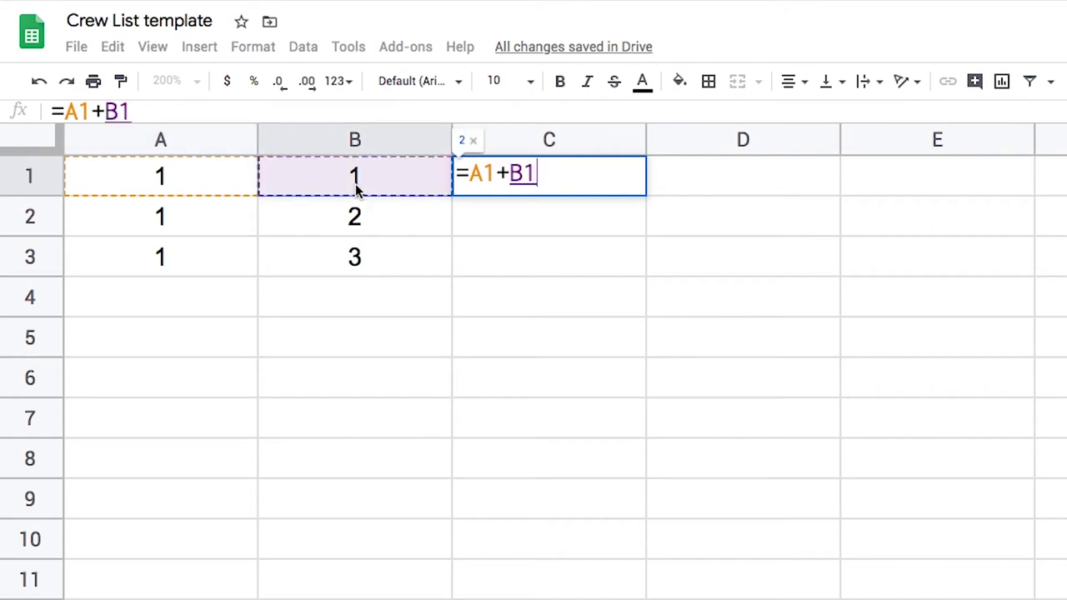
{"action": "key", "text": "Return"}
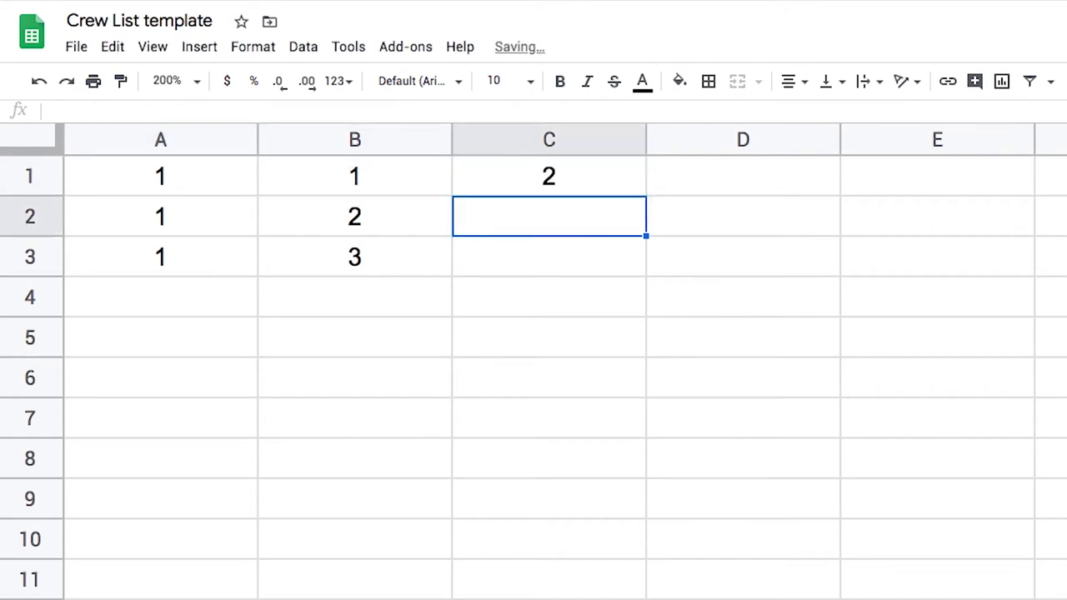
{"action": "left_click", "coordinate": [589, 174]}
{"action": "left_click_drag", "start_coordinate": [646, 195], "coordinate": [638, 275]}
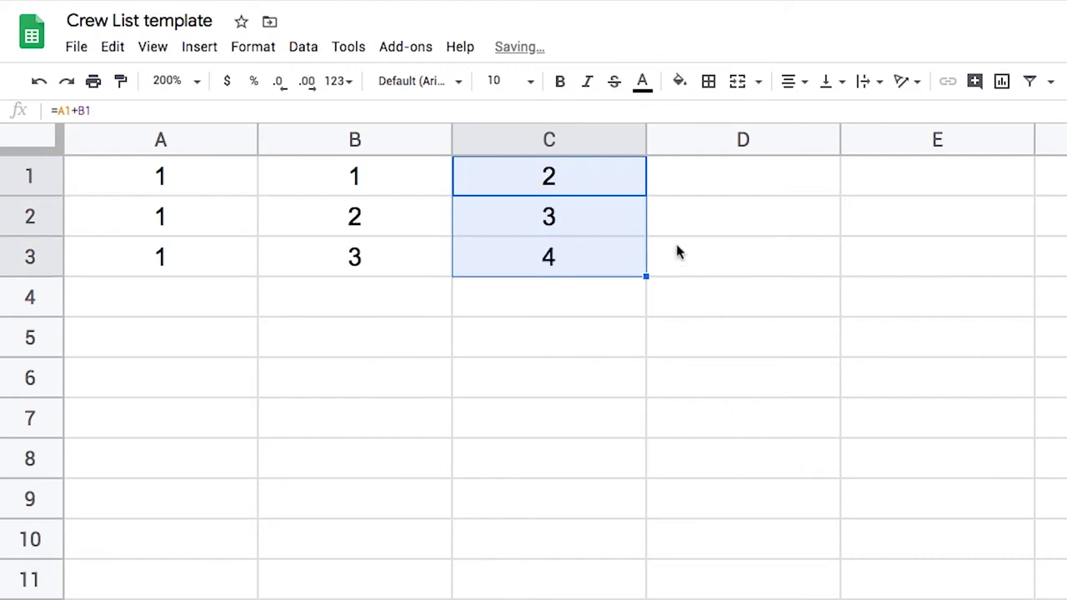
{"action": "left_click", "coordinate": [738, 190]}
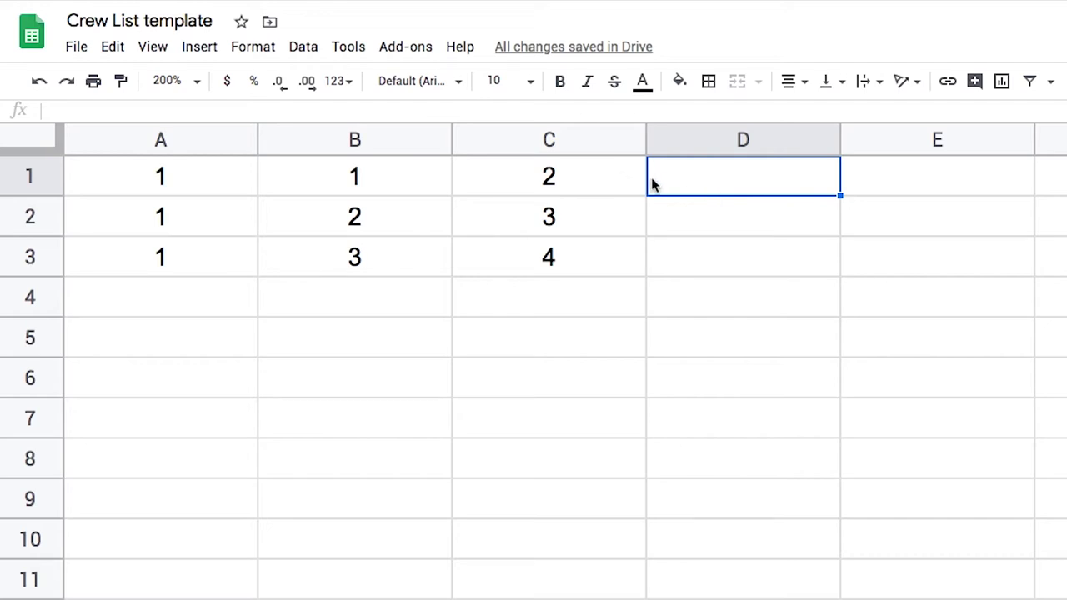
{"action": "left_click_drag", "start_coordinate": [734, 288], "coordinate": [732, 184]}
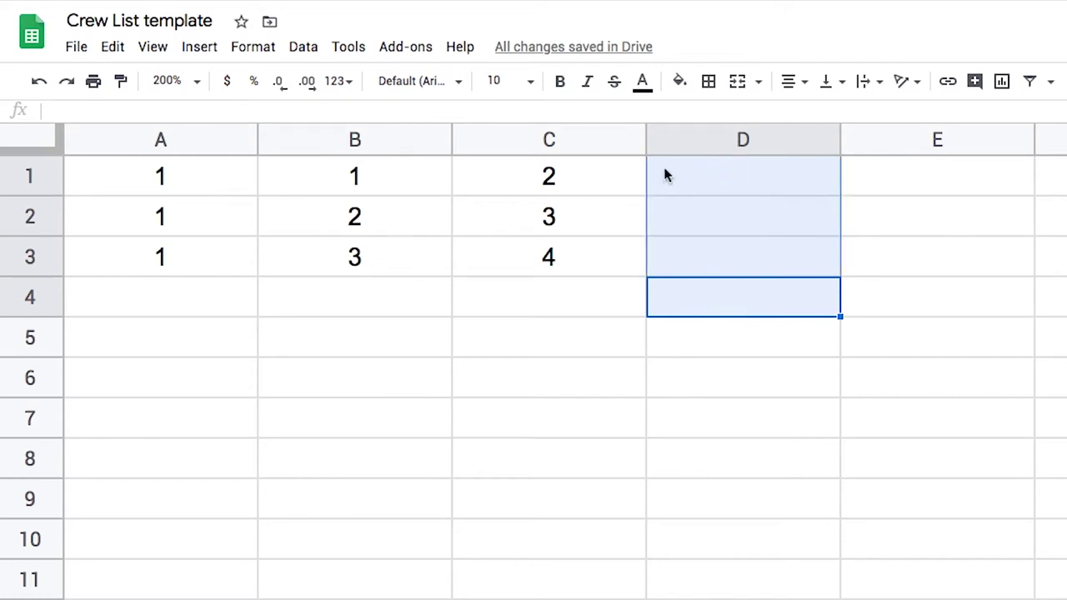
{"action": "left_click_drag", "start_coordinate": [600, 179], "coordinate": [584, 523]}
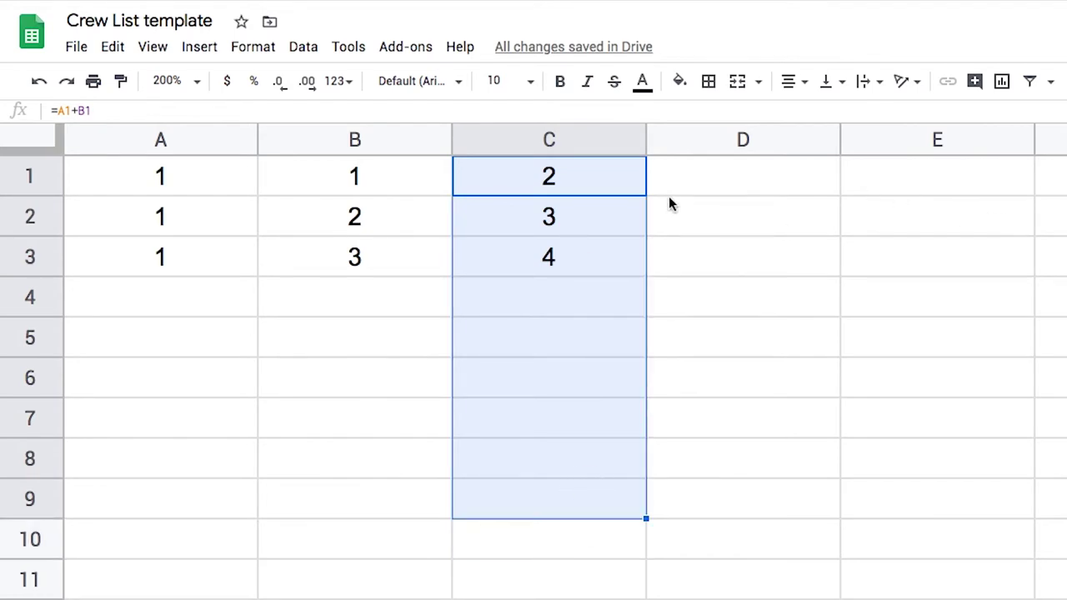
{"action": "left_click", "coordinate": [583, 171]}
{"action": "key", "text": "ctrl+shift+Right"}
{"action": "left_click_drag", "start_coordinate": [625, 180], "coordinate": [622, 486]}
{"action": "left_click_drag", "start_coordinate": [216, 177], "coordinate": [603, 264]}
- Enter an ARRAYFORMULA function without any arguments in cell D1
{"action": "left_click", "coordinate": [724, 187]}
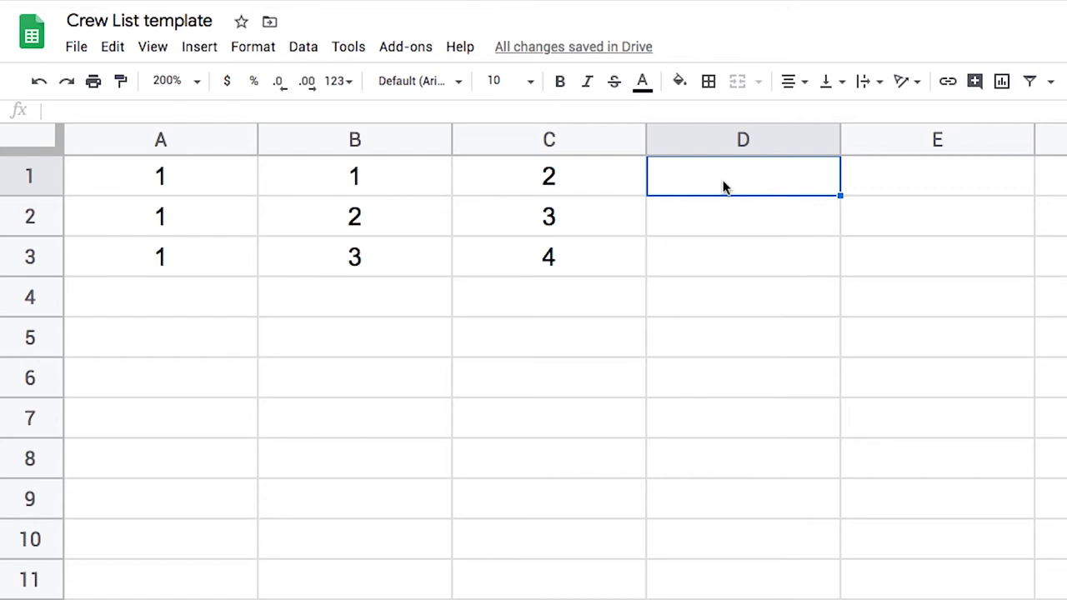
{"action": "type", "text": "=arra"}
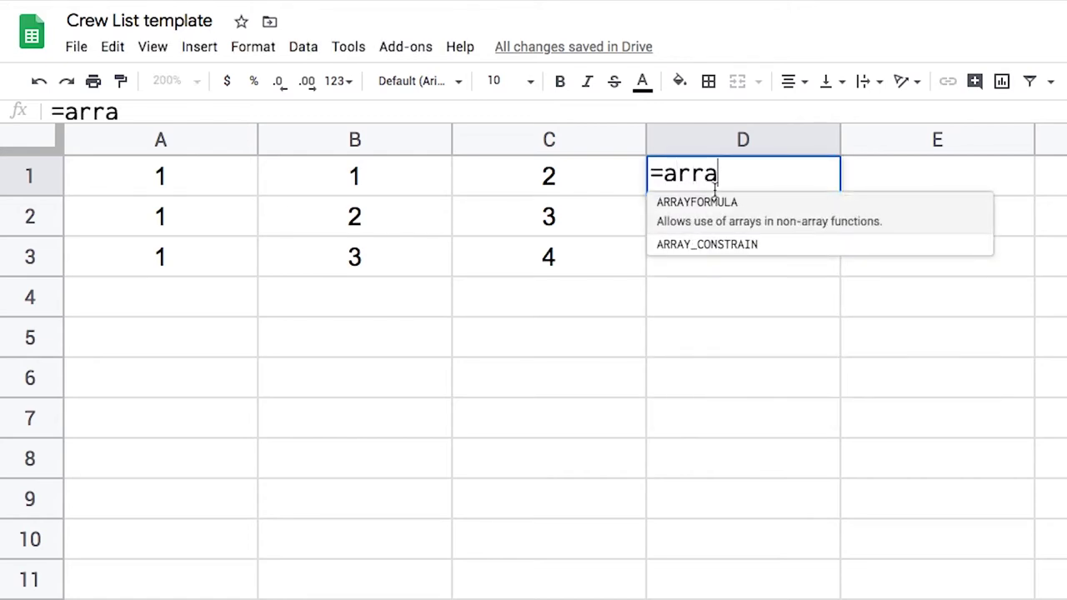
{"action": "left_click", "coordinate": [712, 206]}
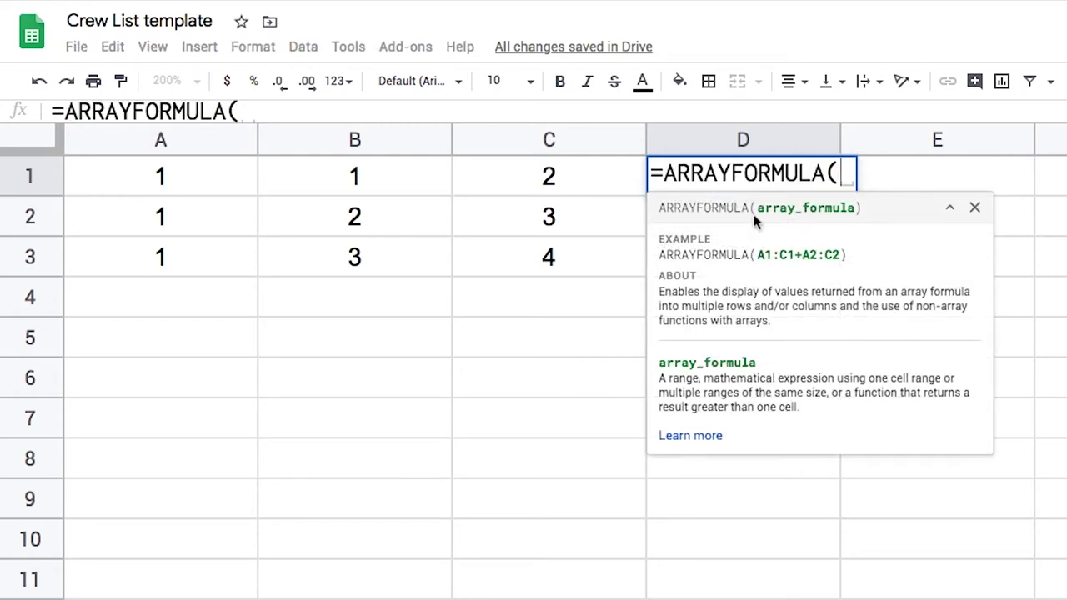
{"action": "left_click_drag", "start_coordinate": [759, 255], "coordinate": [841, 256]}
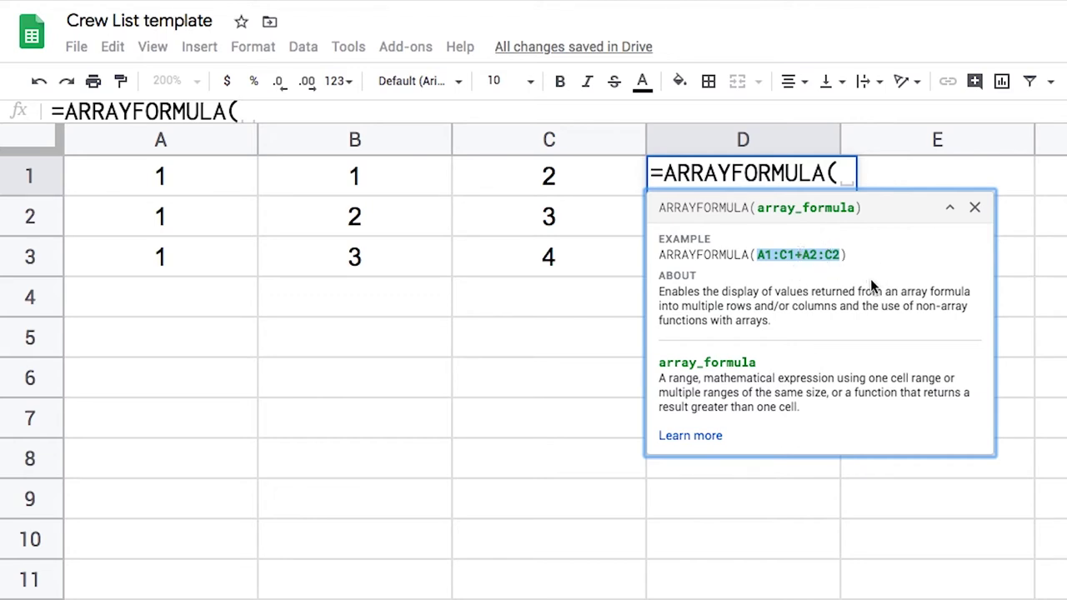
{"action": "left_click", "coordinate": [767, 252]}
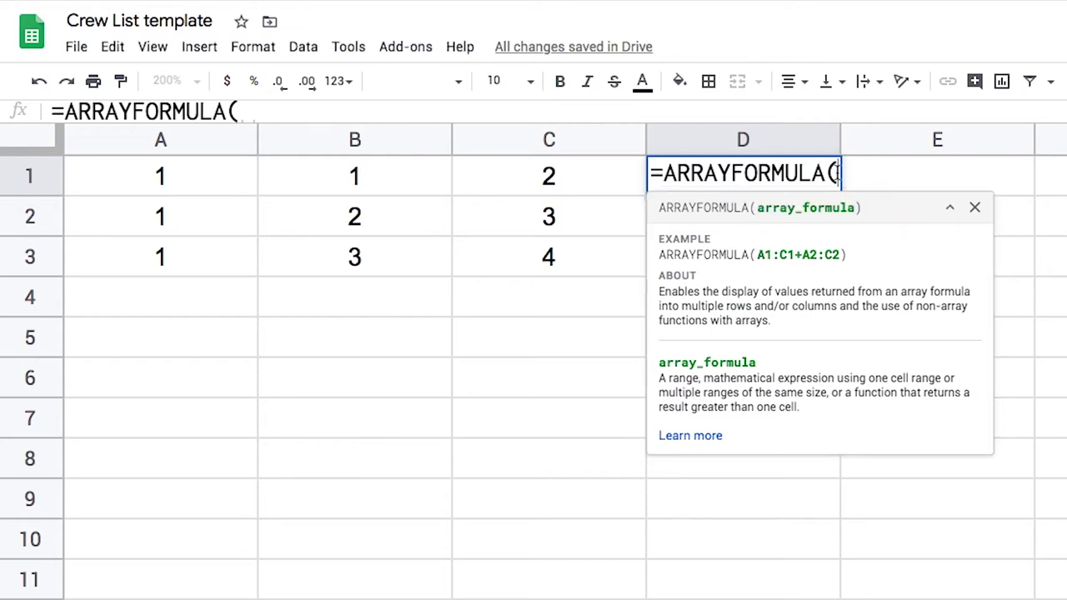
{"action": "key", "text": "Return"}
- Copy the expression A1+B1 from C1's formula into the ARRAYFORMULA in D1 as its argument
{"action": "left_click", "coordinate": [581, 184]}
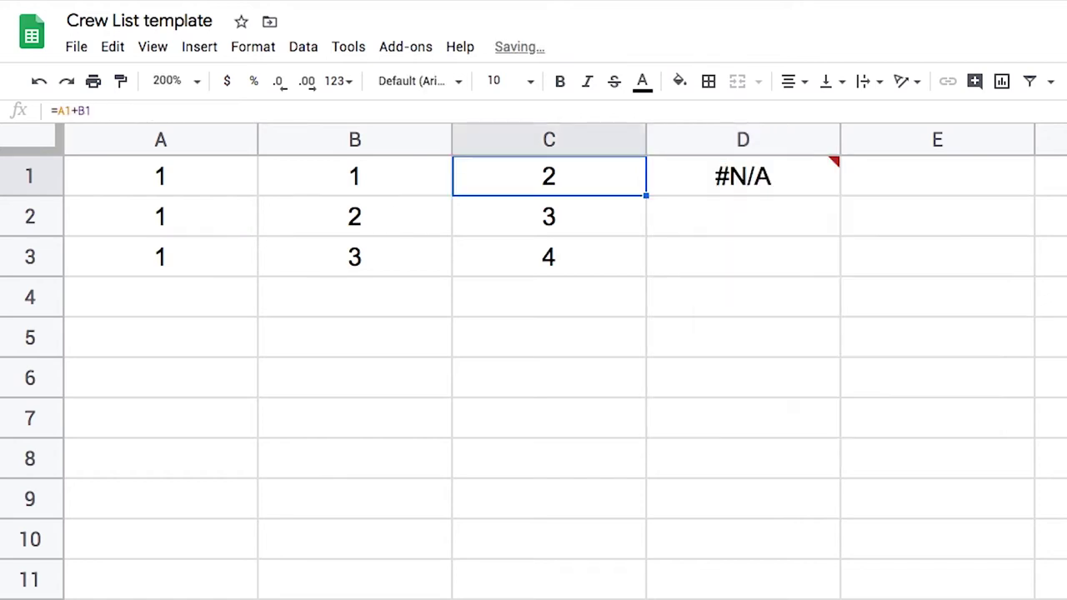
{"action": "double_click", "coordinate": [577, 187]}
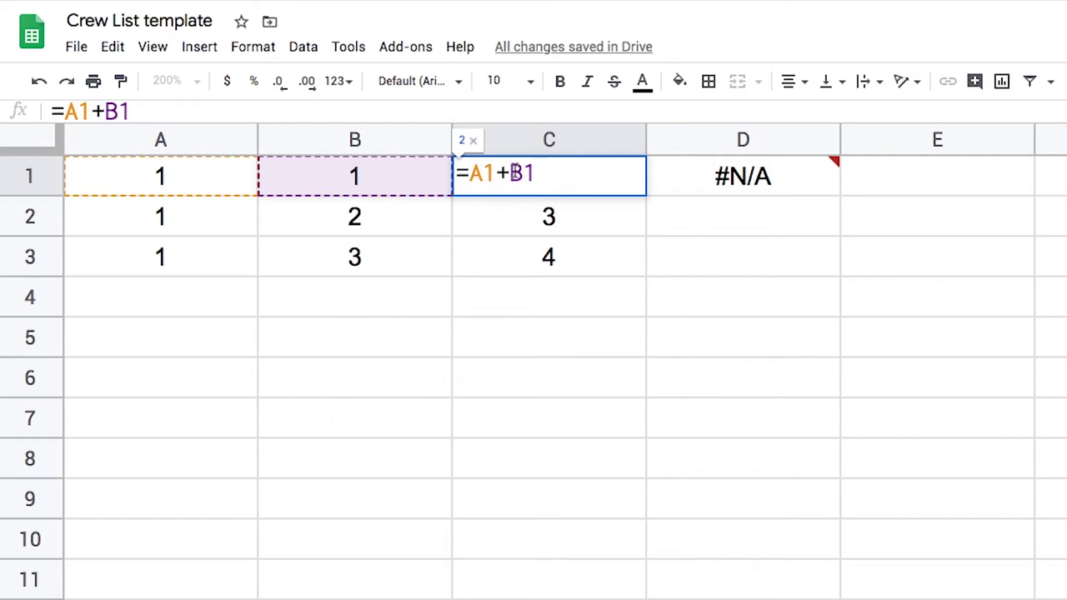
{"action": "left_click_drag", "start_coordinate": [479, 173], "coordinate": [542, 174]}
{"action": "key", "text": "ctrl+c"}
{"action": "key", "text": "Tab"}
{"action": "left_click", "coordinate": [715, 177]}
{"action": "double_click", "coordinate": [715, 177]}
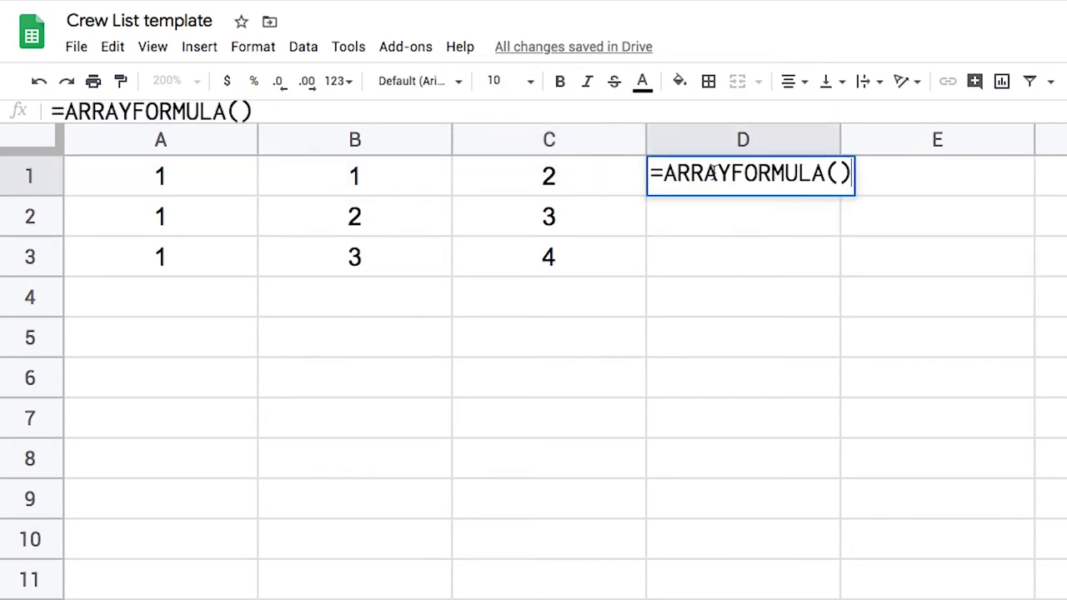
{"action": "key", "text": "BackSpace"}
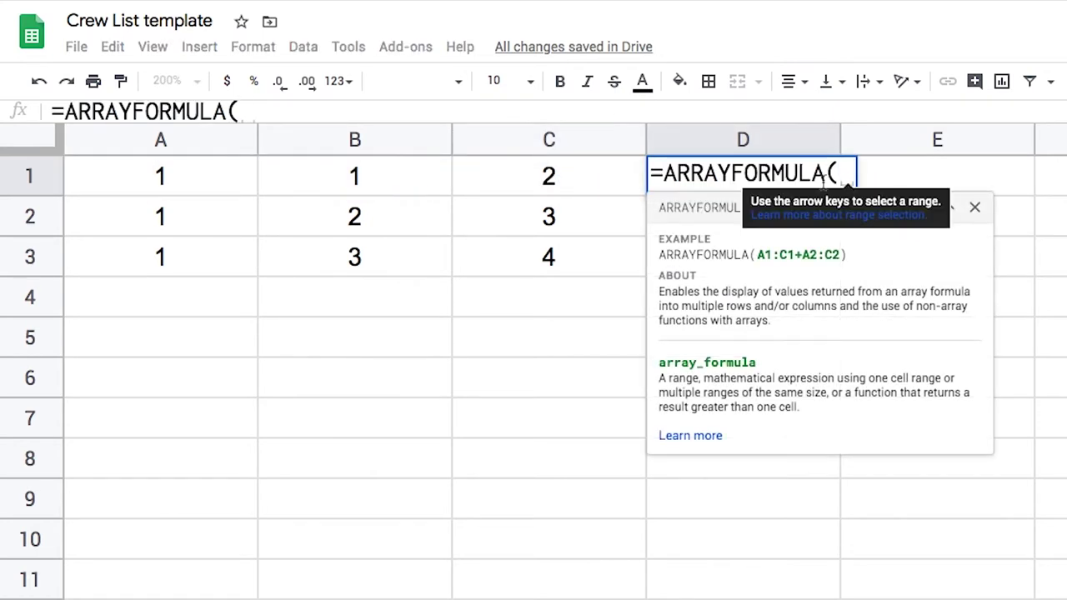
{"action": "key", "text": "ctrl+v"}
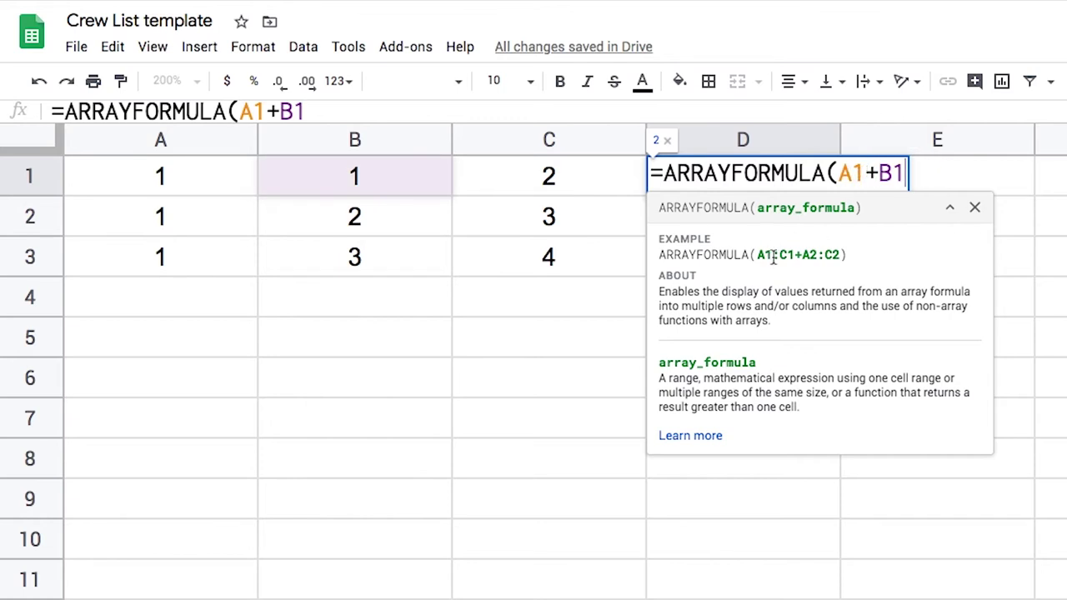
- Extend the references in D1's ARRAYFORMULA to A1:A3+B1:B3, close the parenthesis and commit the formula
{"action": "left_click", "coordinate": [867, 174]}
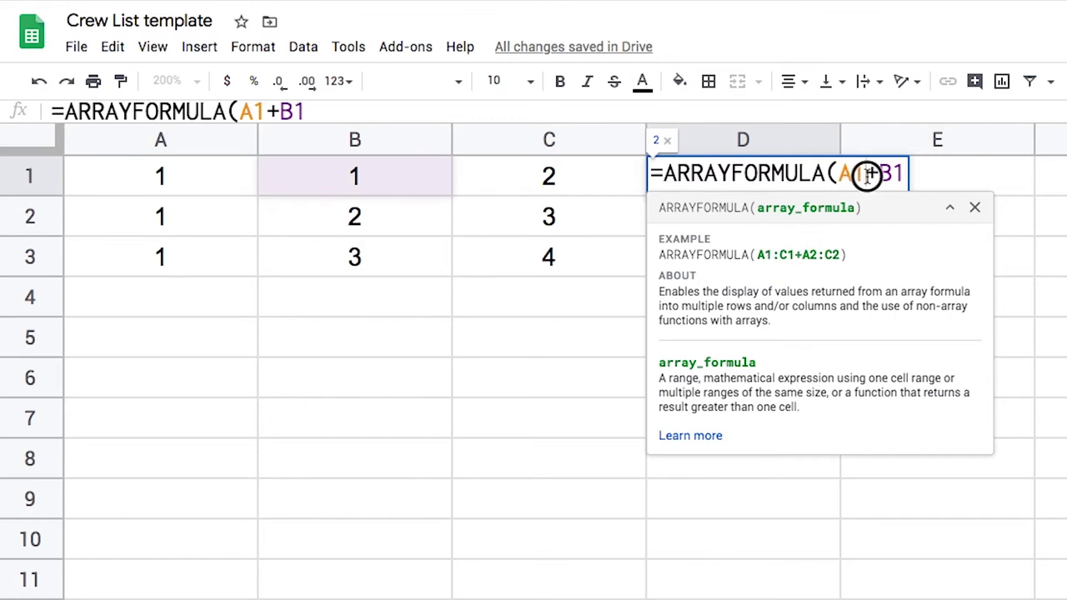
{"action": "type", "text": ":"}
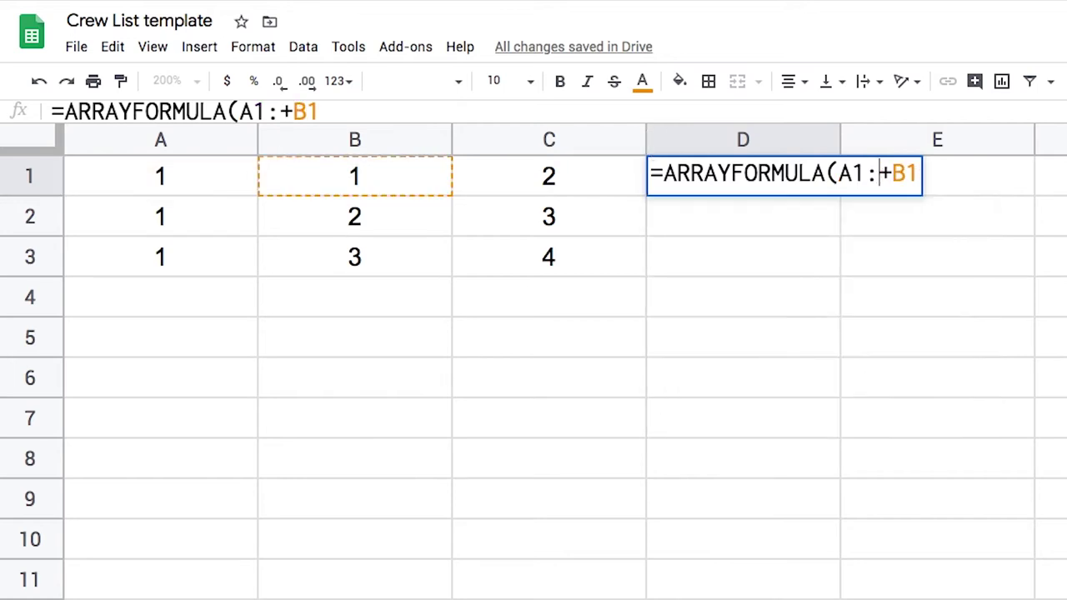
{"action": "type", "text": "A3"}
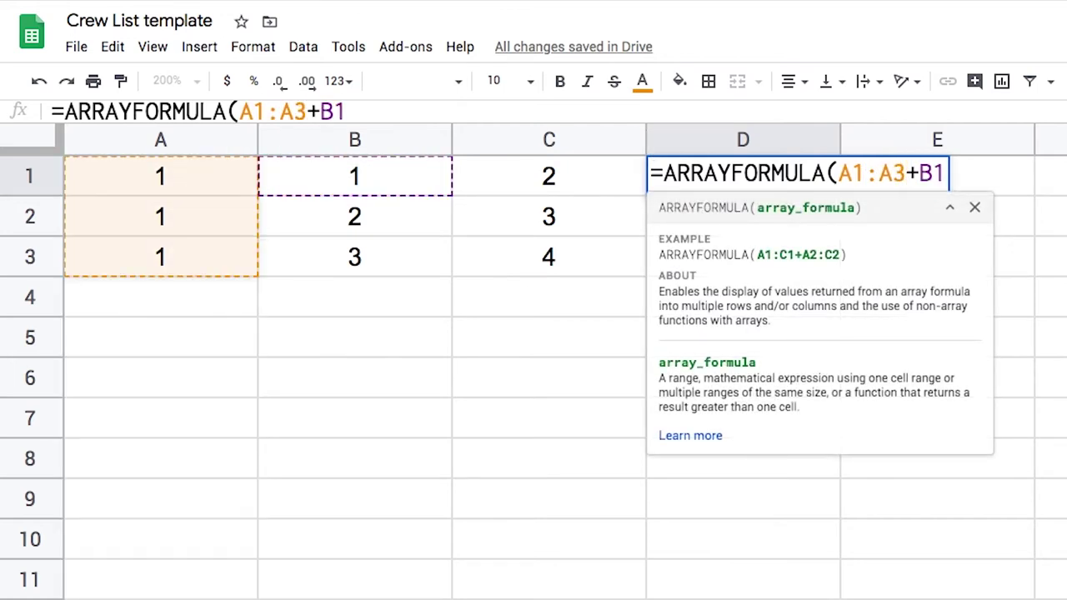
{"action": "left_click", "coordinate": [945, 175]}
{"action": "type", "text": ":B3"}
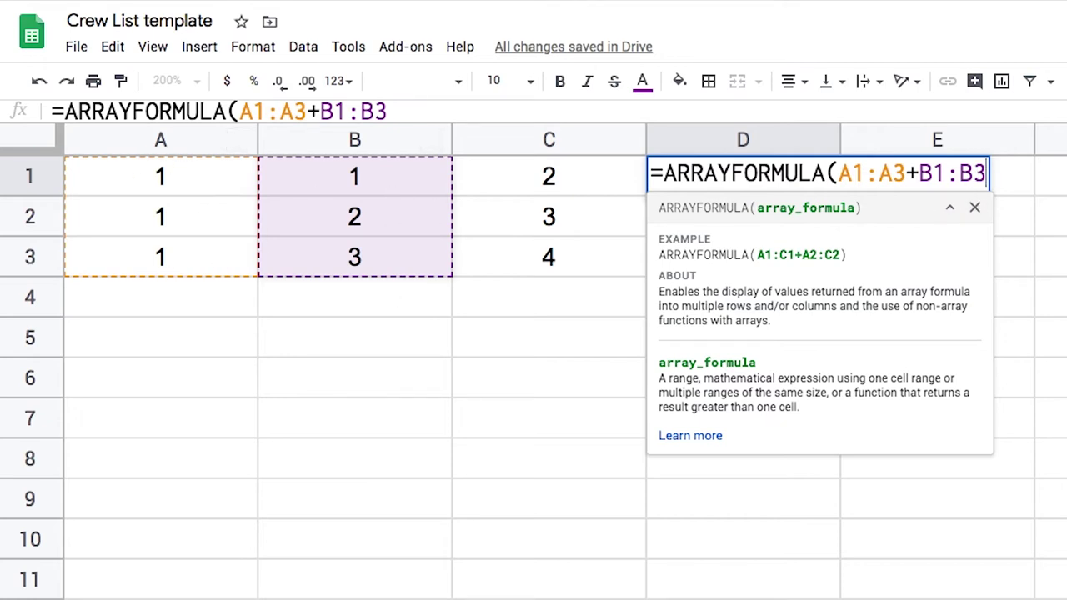
{"action": "type", "text": ")"}
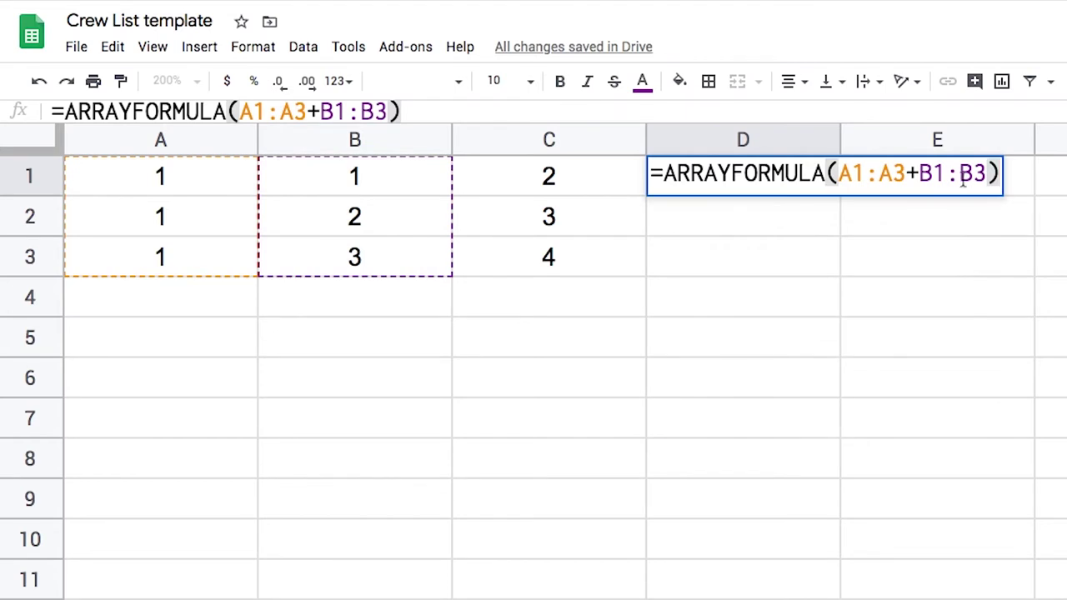
{"action": "key", "text": "Return"}
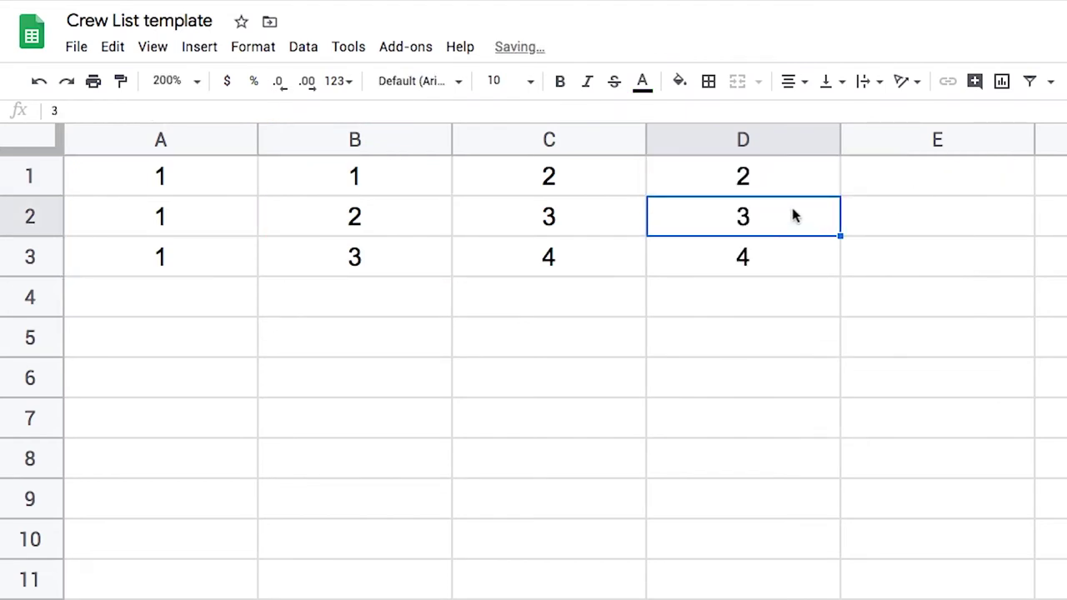
- Compare the cell contents of C1 to C3 with those of D1 to D3
{"action": "left_click", "coordinate": [770, 184]}
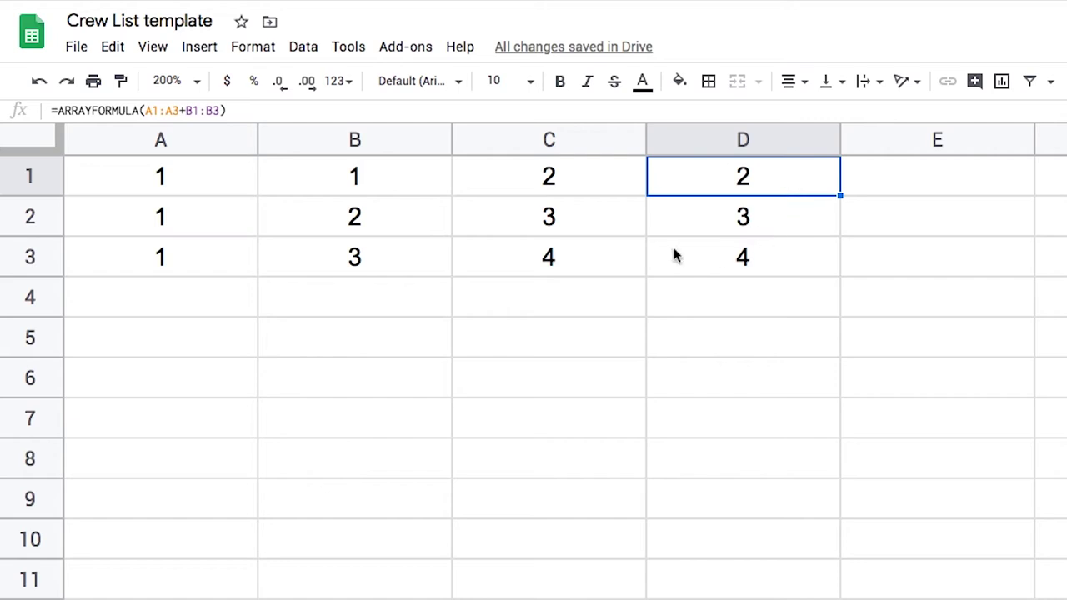
{"action": "left_click", "coordinate": [596, 192]}
{"action": "left_click", "coordinate": [596, 218]}
{"action": "left_click", "coordinate": [596, 247]}
{"action": "left_click", "coordinate": [767, 174]}
{"action": "left_click", "coordinate": [775, 217]}
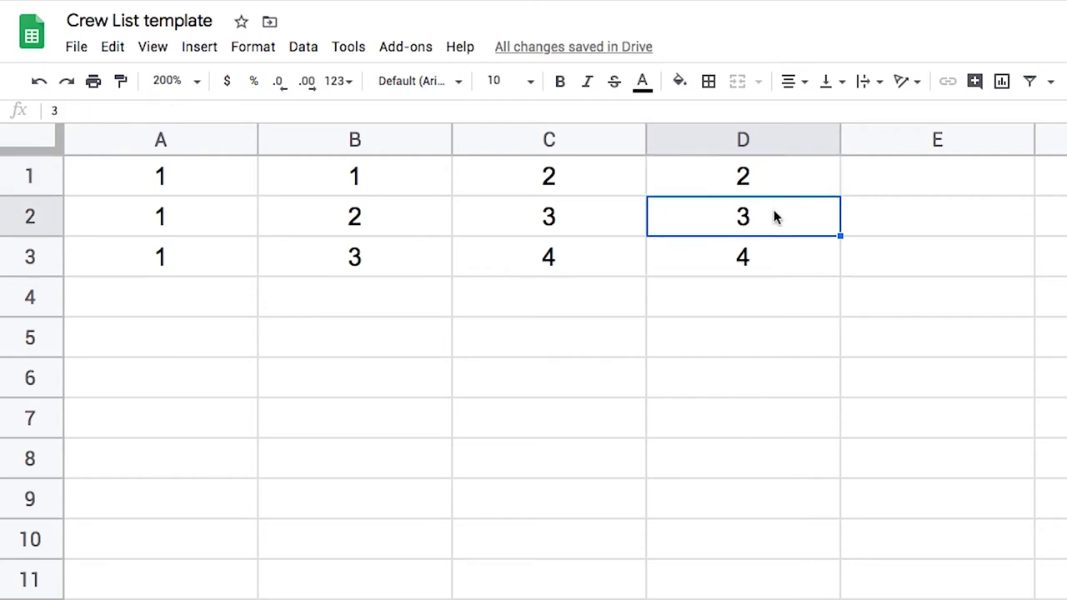
{"action": "left_click", "coordinate": [743, 257]}
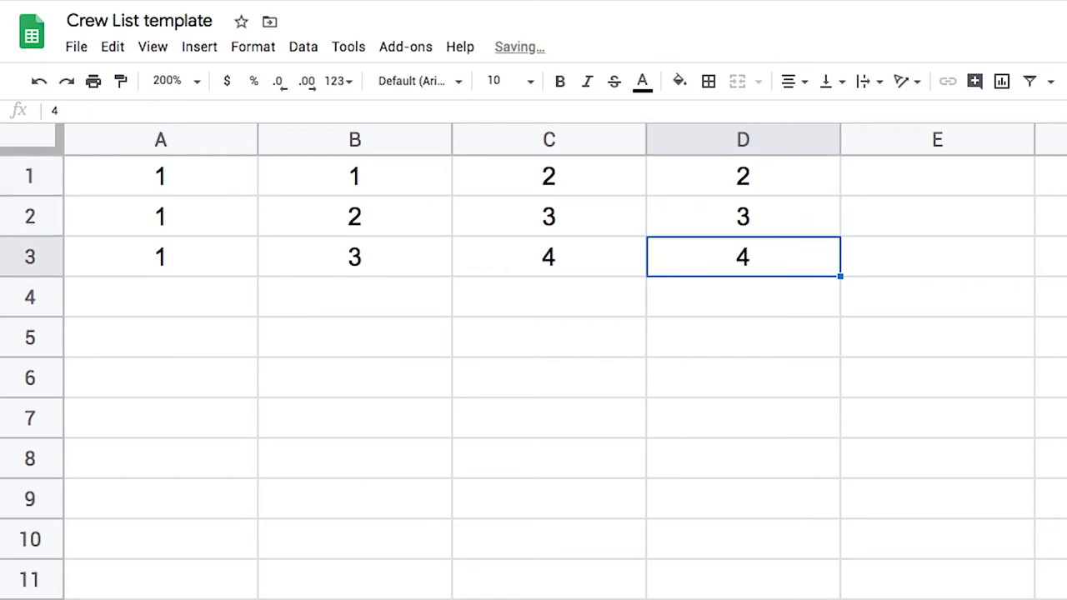
{"action": "left_click", "coordinate": [743, 216]}
{"action": "left_click", "coordinate": [742, 256]}
{"action": "left_click", "coordinate": [743, 217]}
{"action": "left_click", "coordinate": [743, 176]}
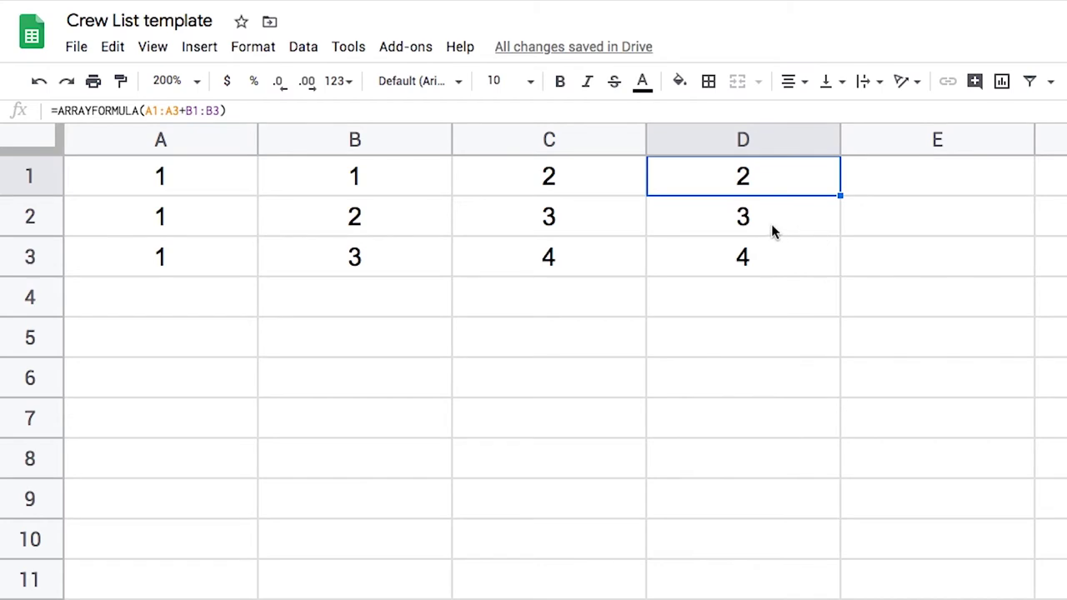
- Enter the text "test" in D2, inside the array formula's output range
{"action": "left_click", "coordinate": [772, 231]}
{"action": "type", "text": "test"}
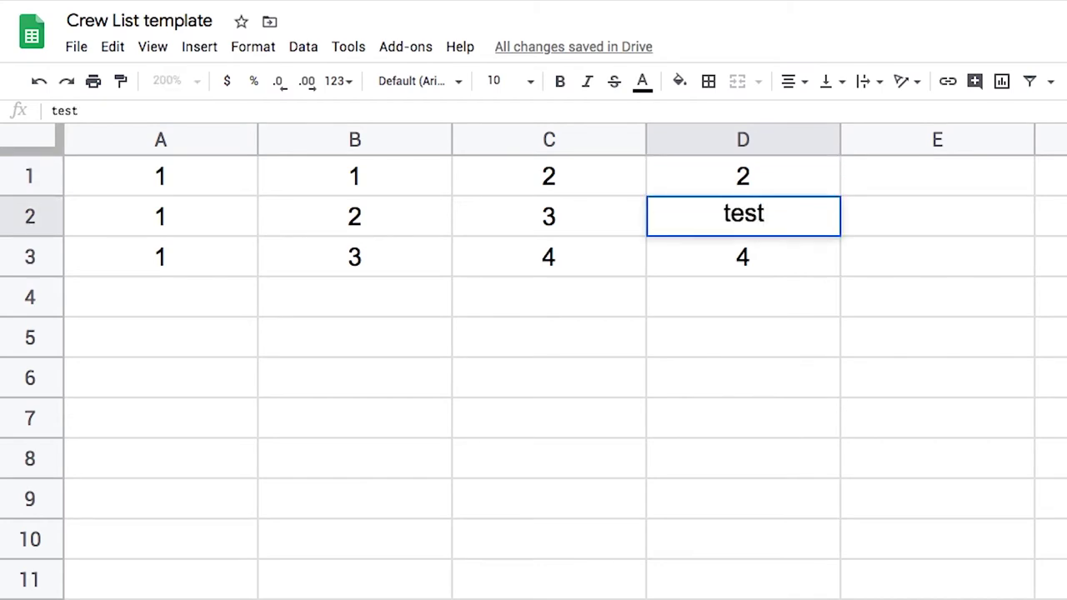
{"action": "key", "text": "Return"}
{"action": "key", "text": "Delete"}
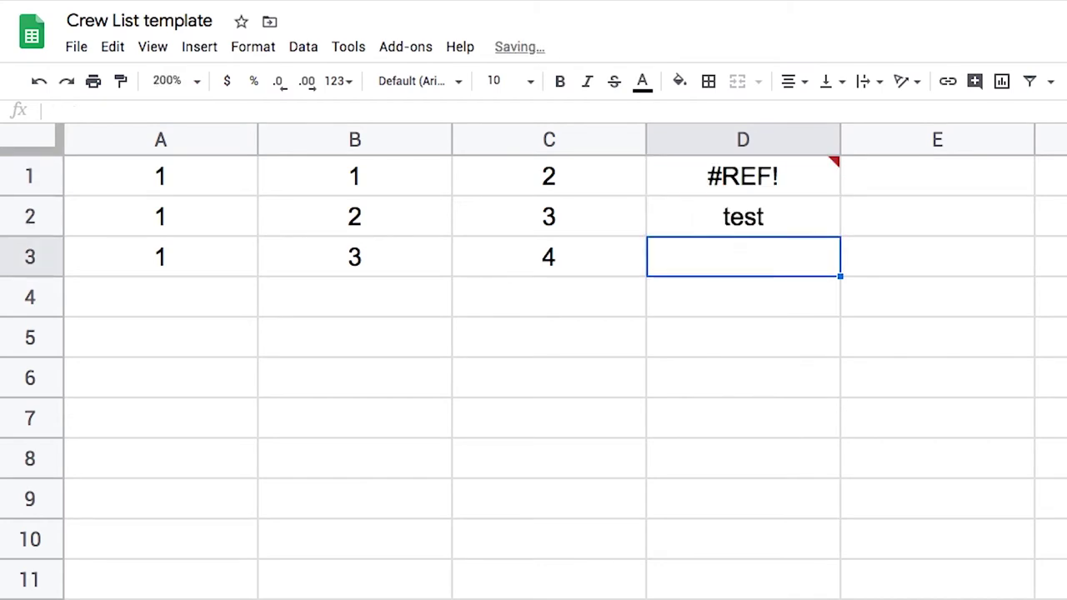
- Read the error note on D1 and clear the "test" entry from D2
{"action": "mouse_move", "coordinate": [765, 179]}
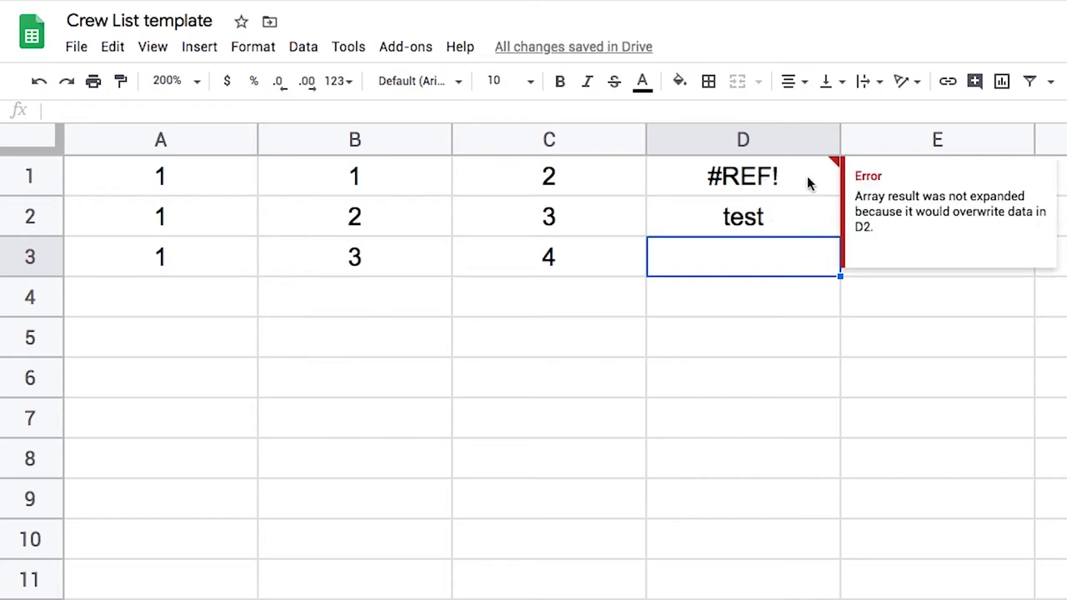
{"action": "left_click", "coordinate": [862, 200]}
{"action": "left_click_drag", "start_coordinate": [861, 200], "coordinate": [1032, 227]}
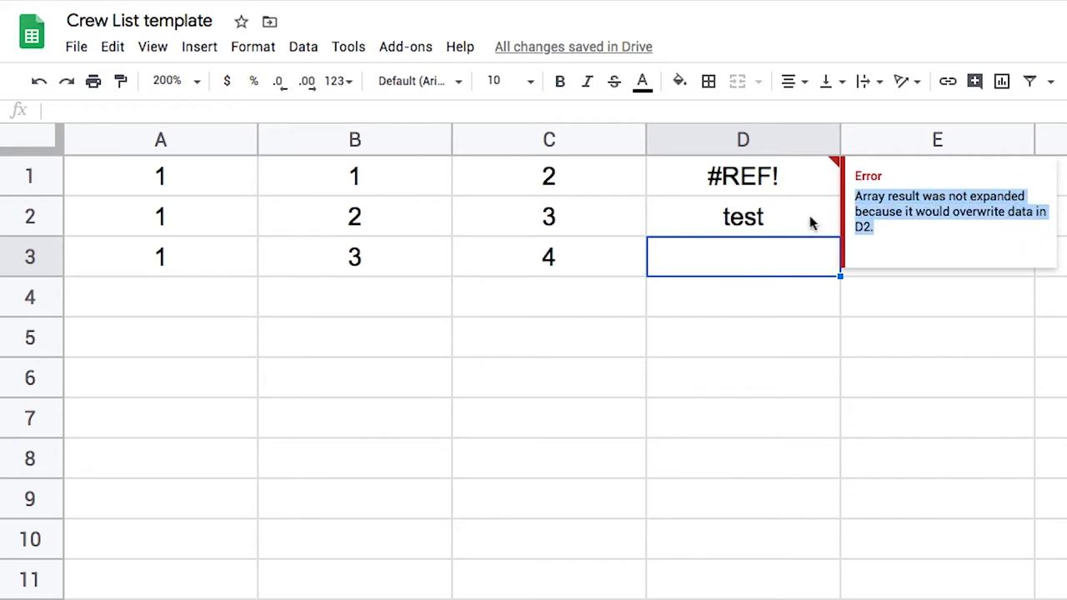
{"action": "left_click", "coordinate": [788, 227]}
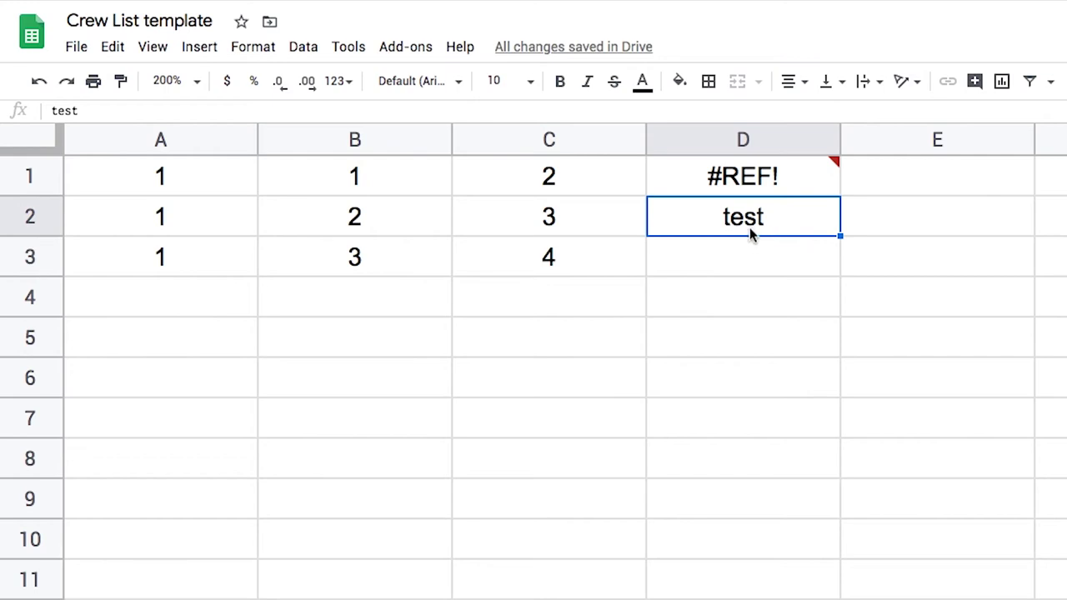
{"action": "key", "text": "Delete"}
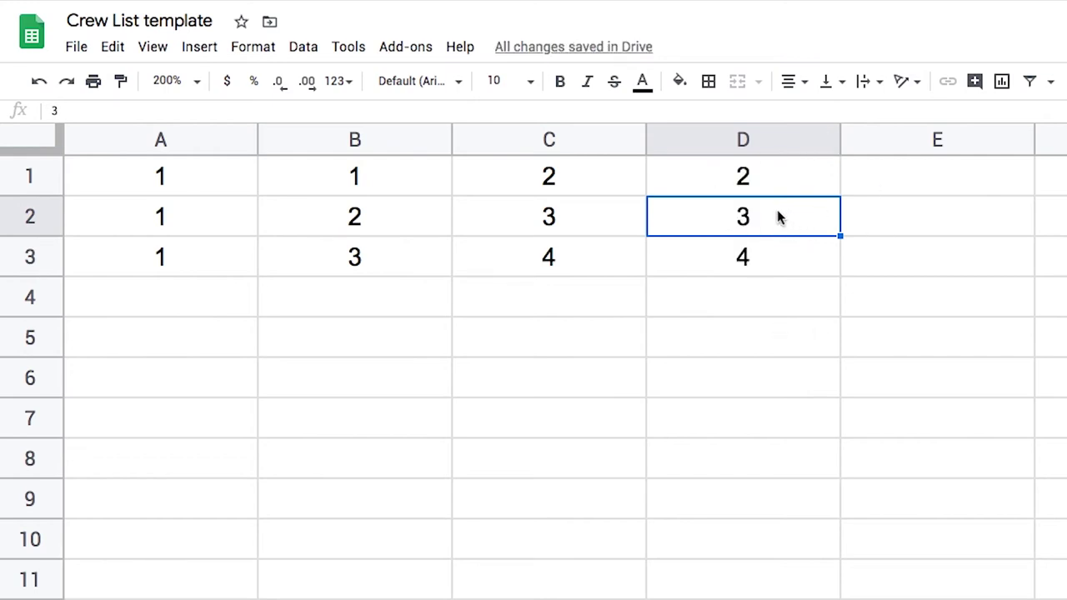
- Remove the ARRAYFORMULA wrapper from D1, leaving only =A1:A3+B1:B3
{"action": "left_click", "coordinate": [704, 173]}
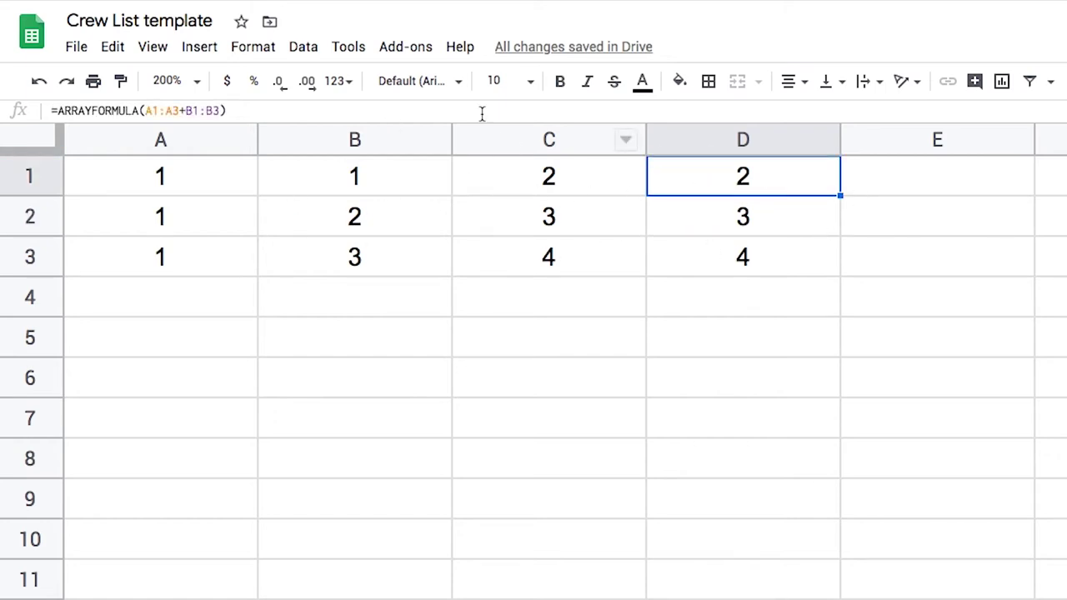
{"action": "left_click", "coordinate": [142, 110]}
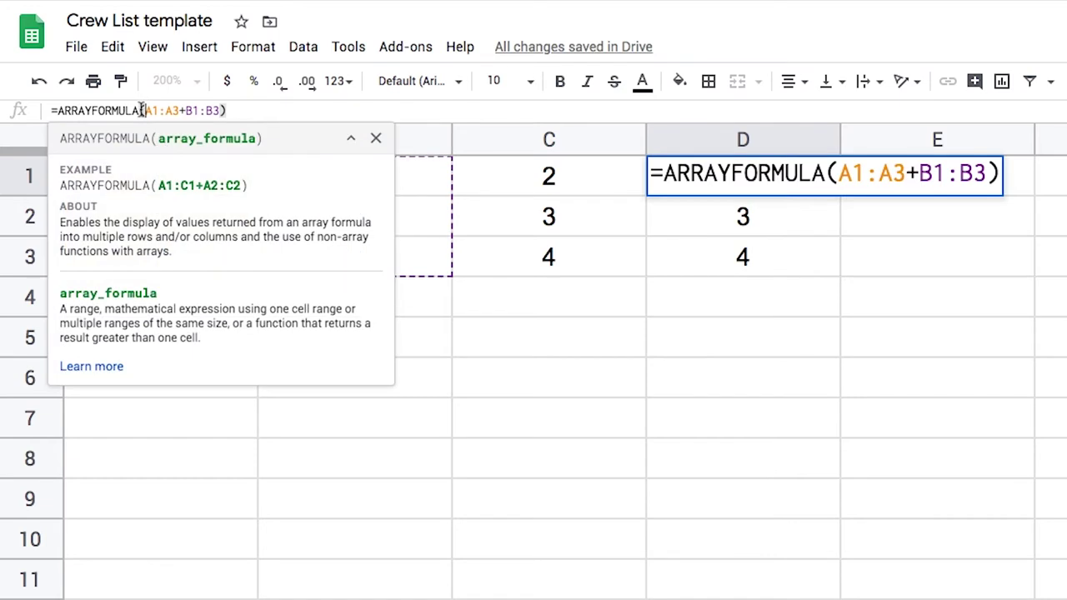
{"action": "left_click", "coordinate": [143, 110]}
{"action": "double_click", "coordinate": [83, 112]}
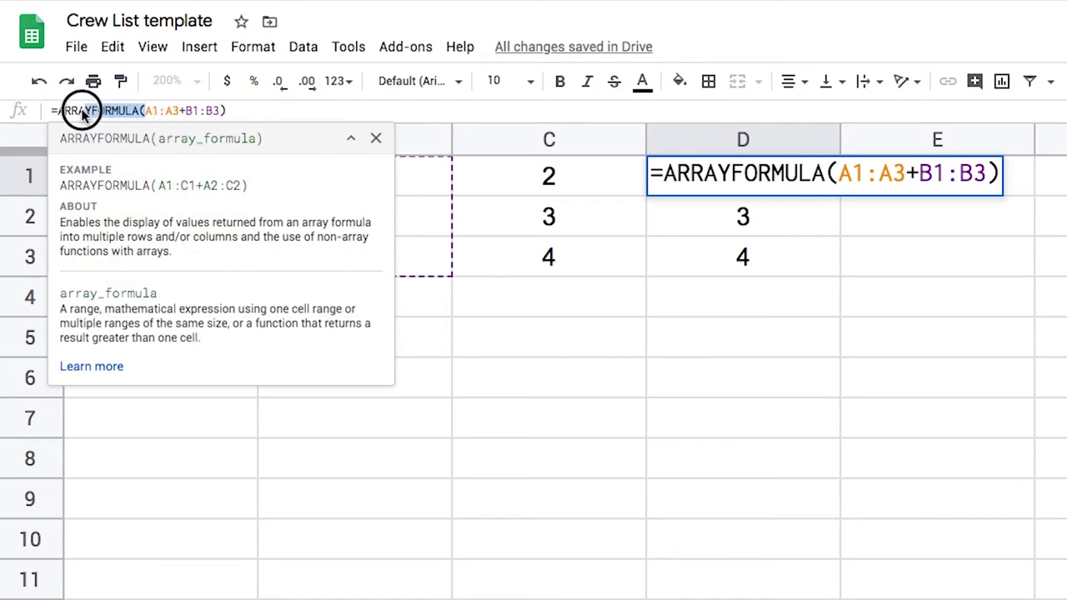
{"action": "key", "text": "BackSpace"}
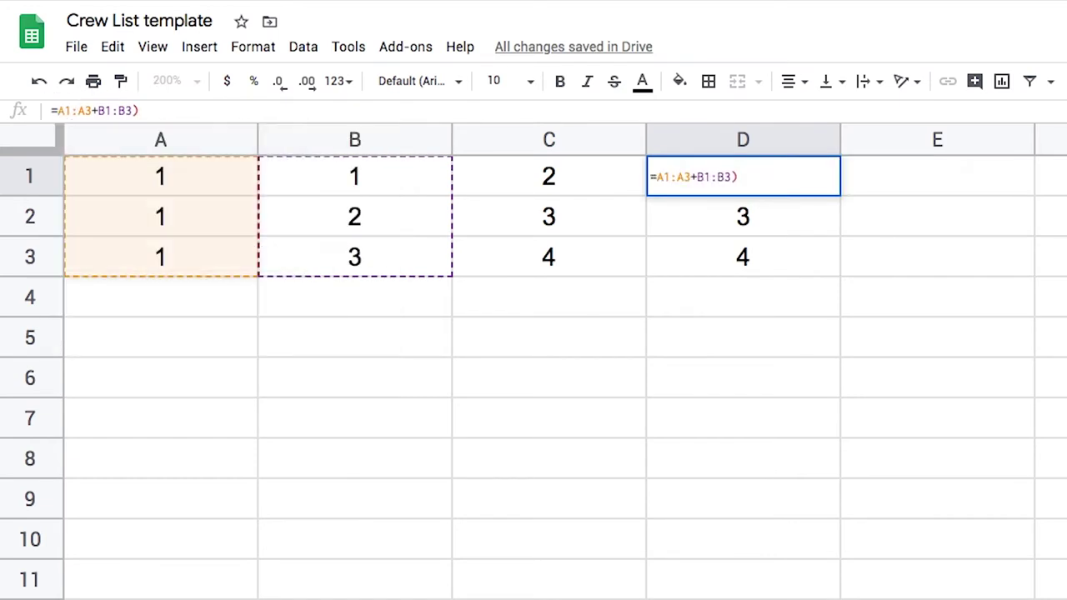
{"action": "left_click", "coordinate": [167, 110]}
{"action": "key", "text": "BackSpace"}
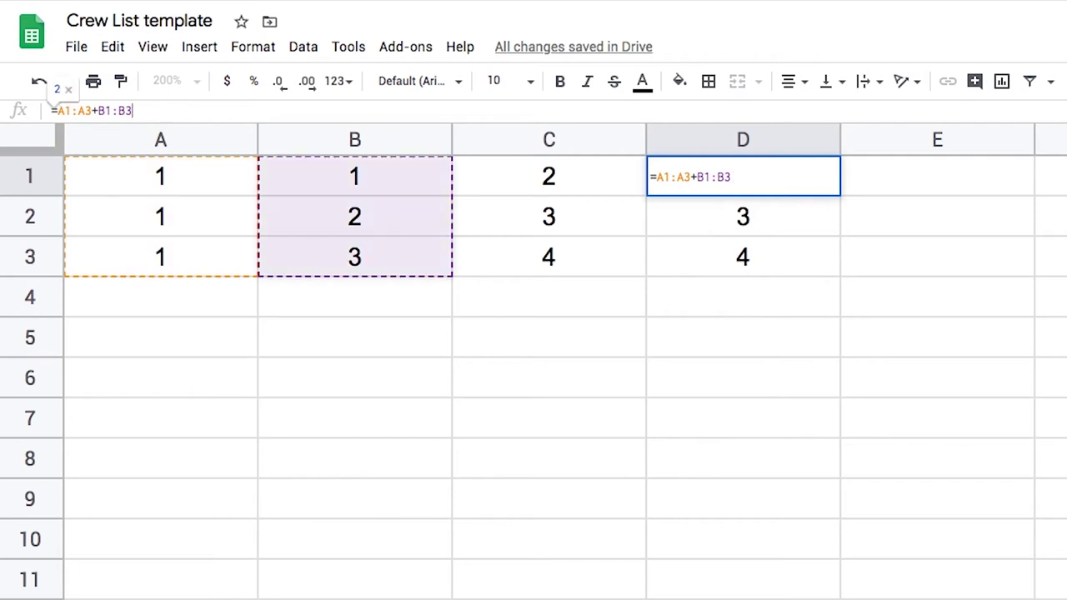
{"action": "key", "text": "Return"}
{"action": "key", "text": "Up"}
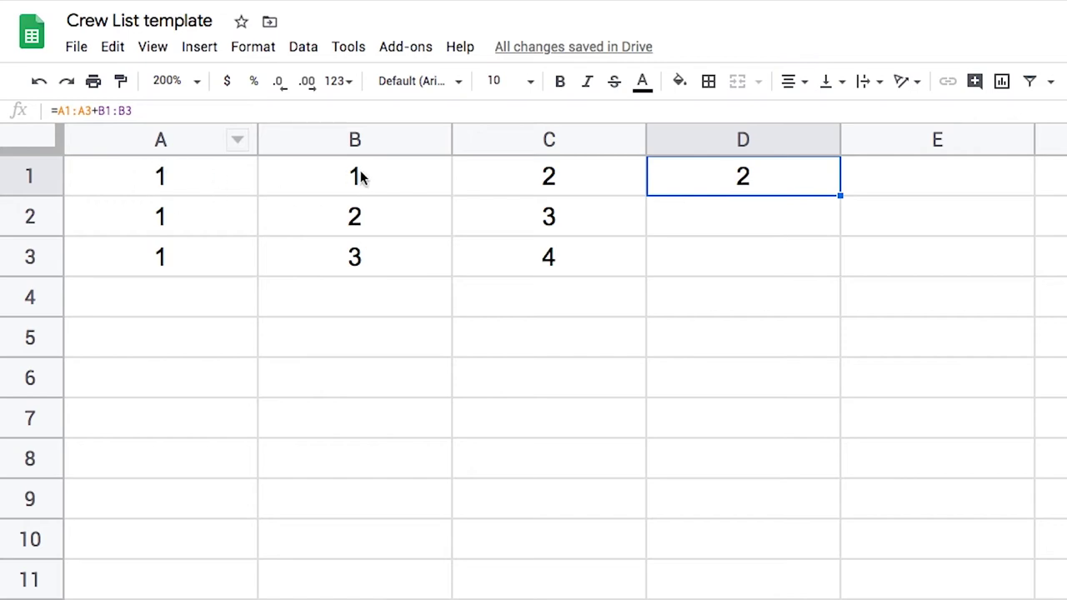
- Wrap D1's formula in ArrayFormula automatically, giving =ArrayFormula(A1:A3+B1:B3), and commit it
{"action": "double_click", "coordinate": [810, 182]}
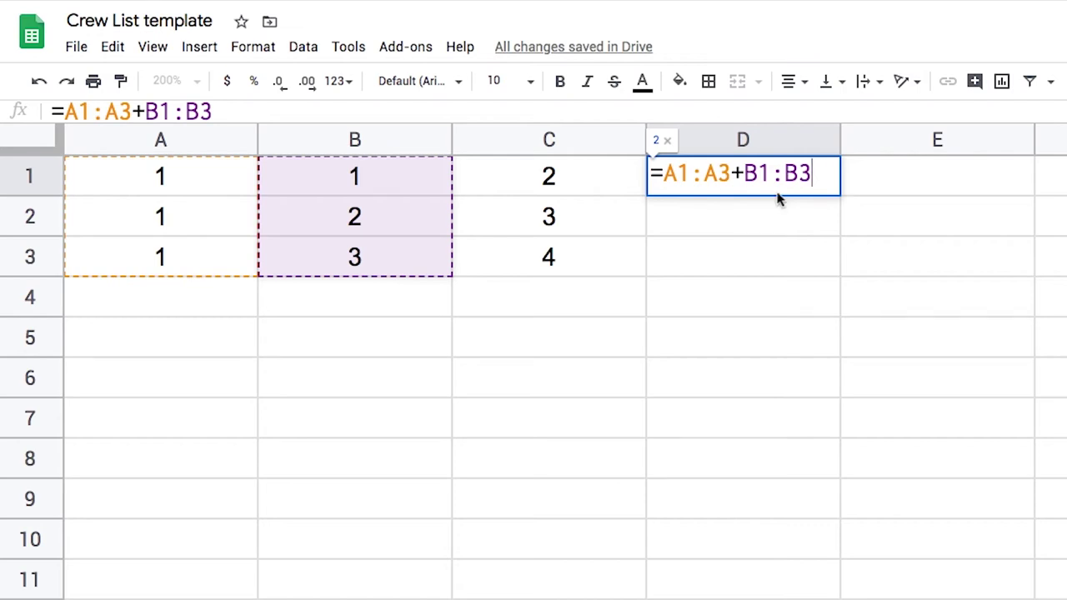
{"action": "key", "text": "super+shift+Return"}
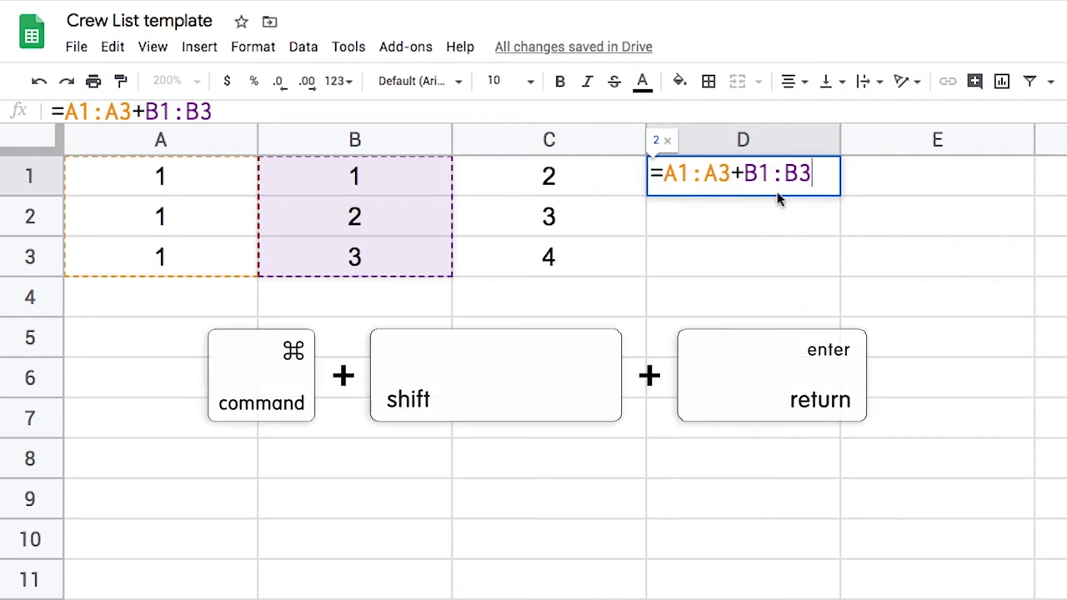
{"action": "key", "text": "super+shift+Return"}
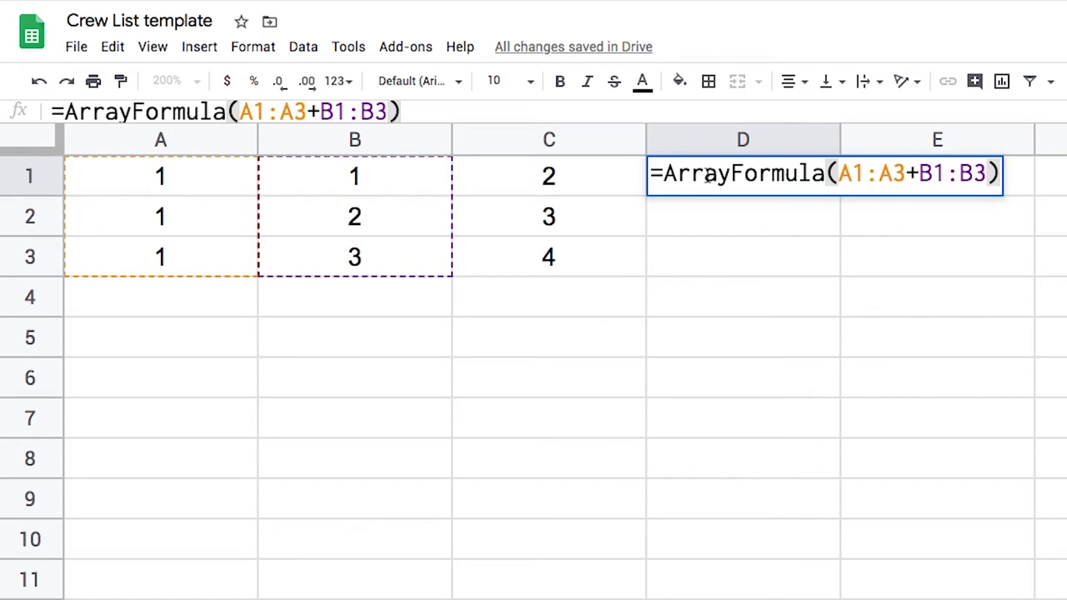
{"action": "left_click_drag", "start_coordinate": [667, 174], "coordinate": [1059, 185]}
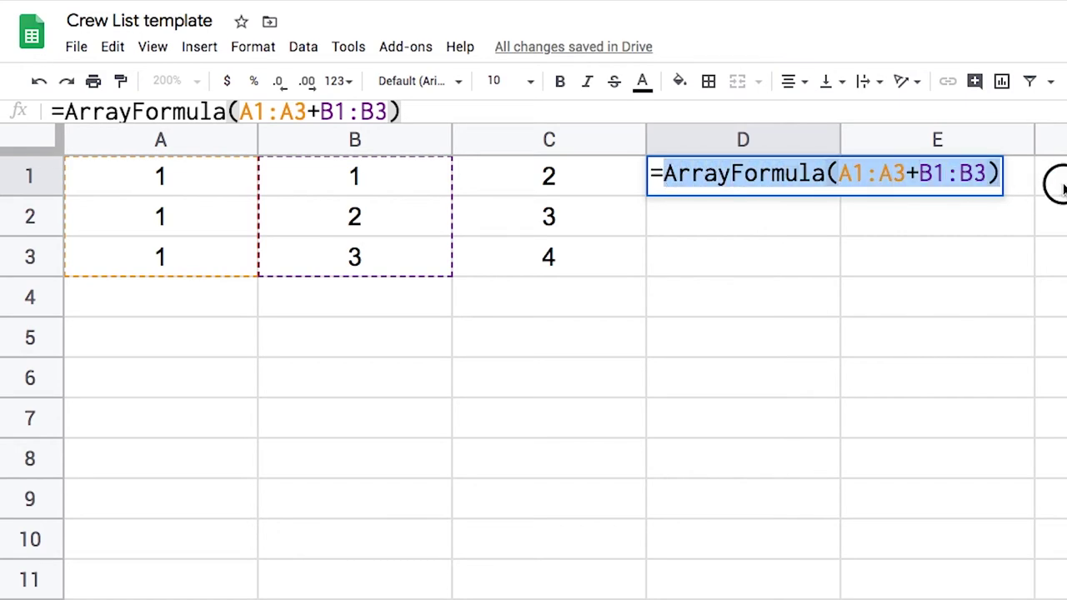
{"action": "left_click", "coordinate": [943, 172]}
{"action": "key", "text": "Return"}
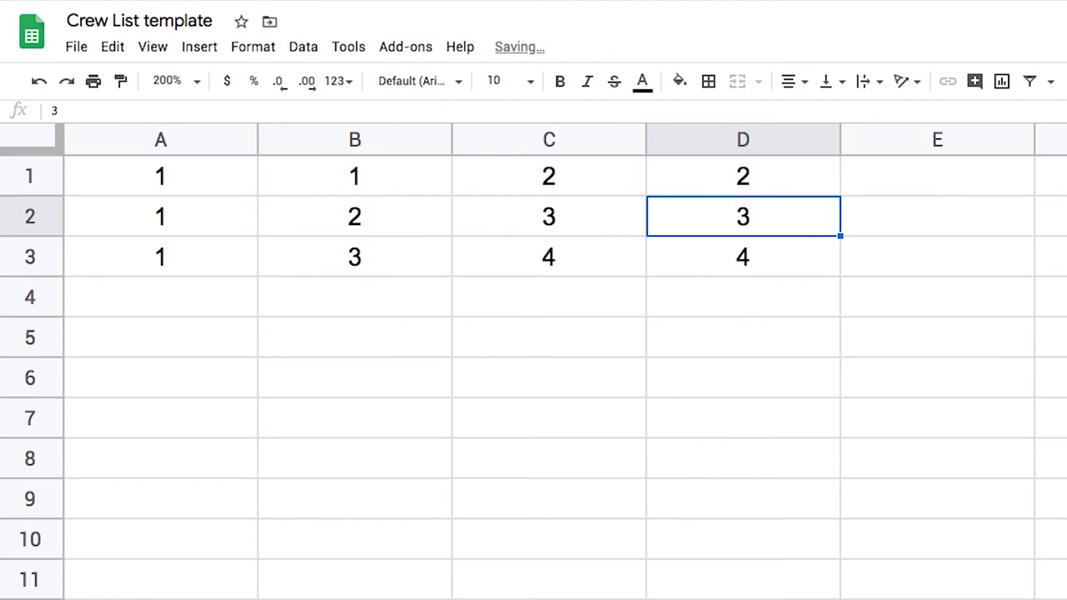
{"action": "left_click", "coordinate": [773, 175]}
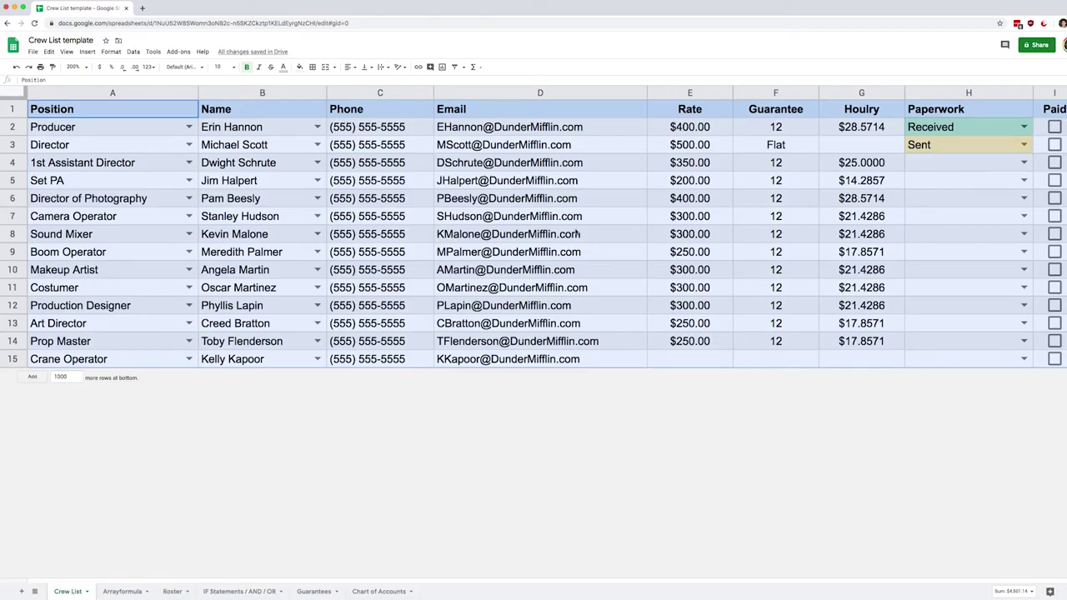
- Show the whole hourly rate formula of G2 on the Crew List sheet and examine its AND(E2<>"",F2<>"") condition
{"action": "left_click", "coordinate": [857, 127]}
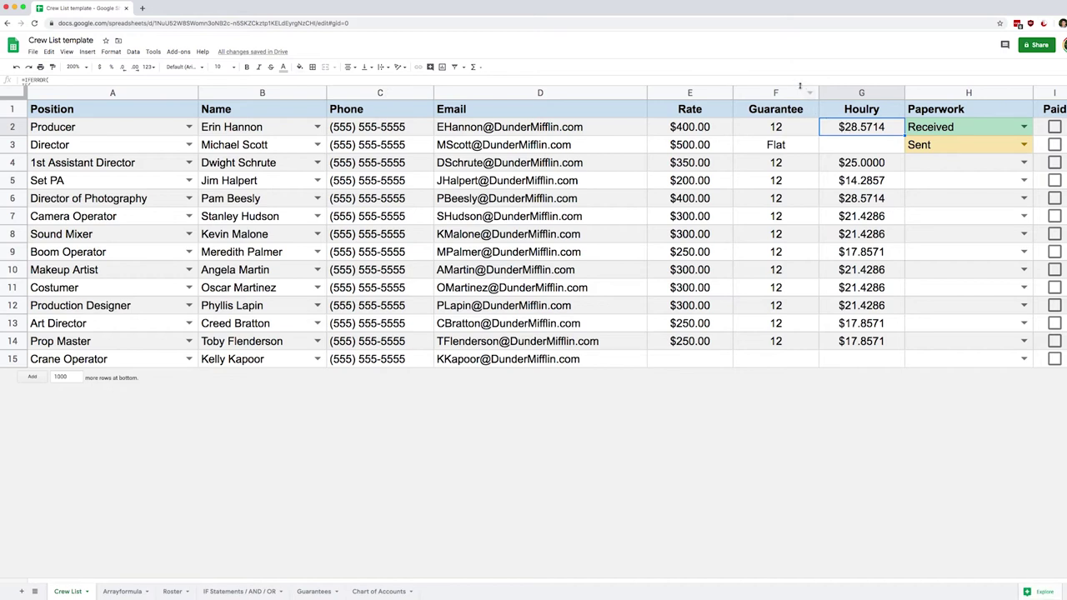
{"action": "left_click_drag", "start_coordinate": [801, 89], "coordinate": [801, 154]}
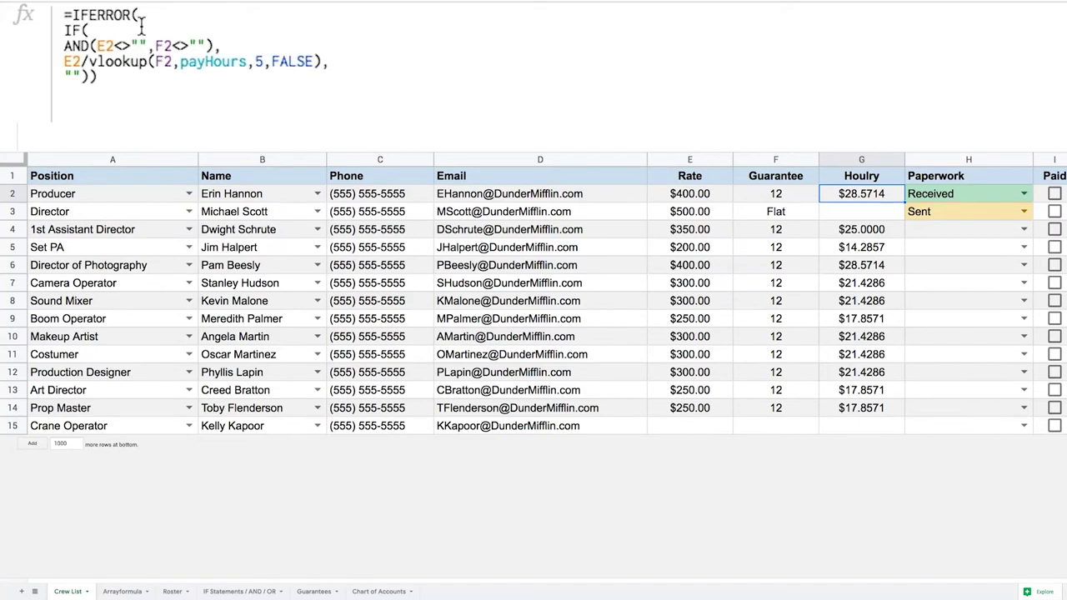
{"action": "left_click", "coordinate": [142, 29]}
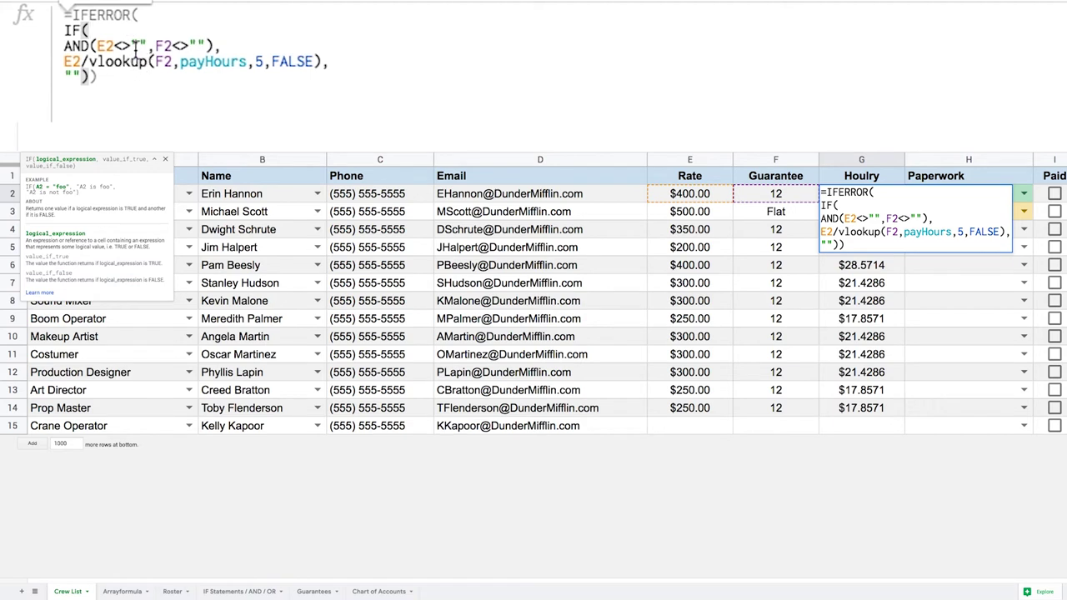
{"action": "left_click", "coordinate": [75, 46]}
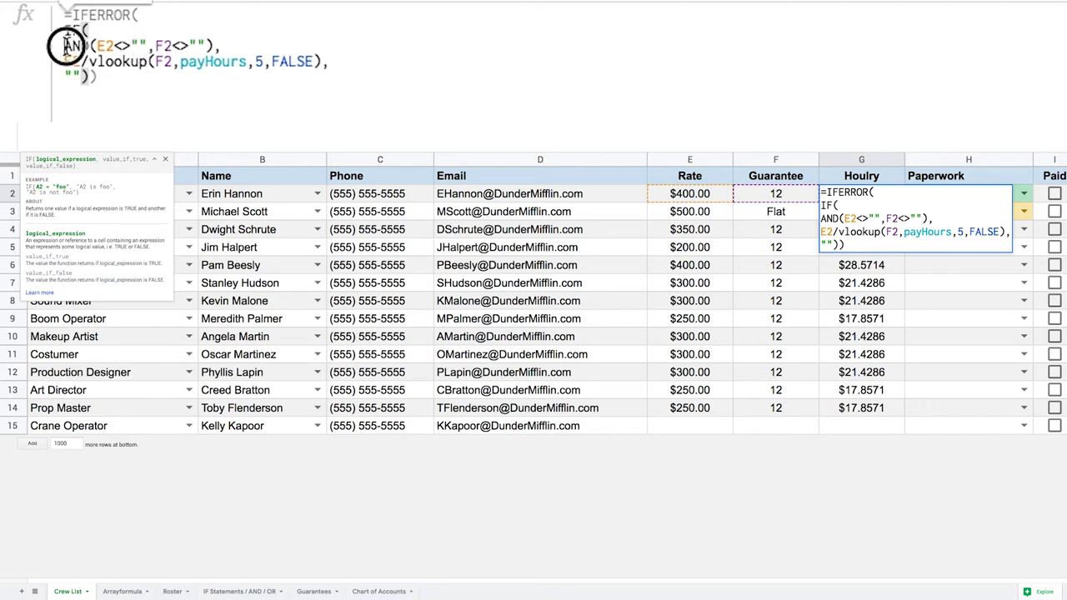
{"action": "left_click_drag", "start_coordinate": [79, 46], "coordinate": [214, 44]}
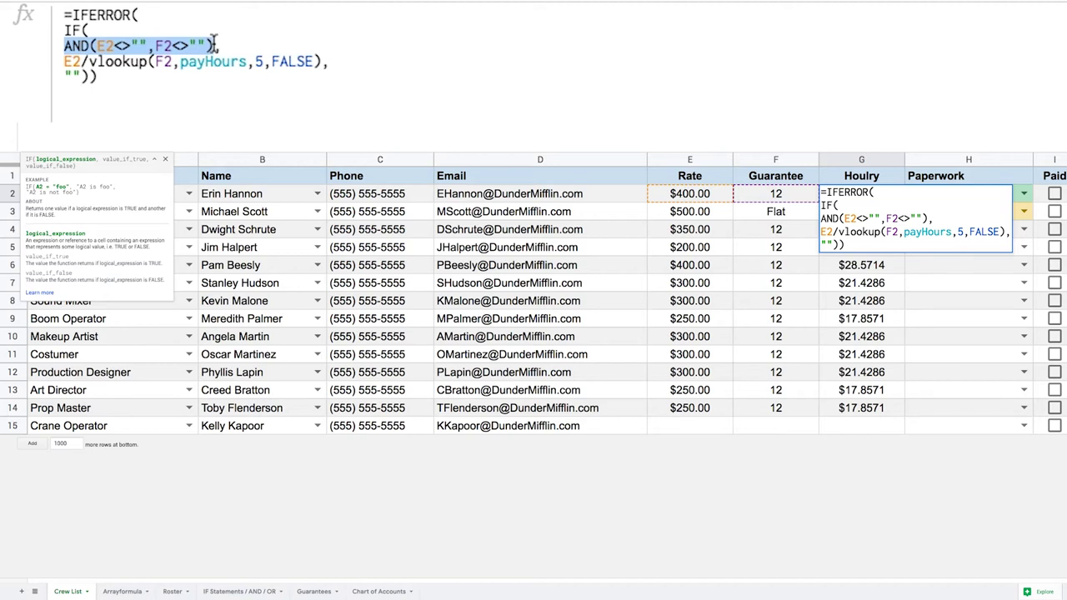
{"action": "left_click", "coordinate": [98, 45]}
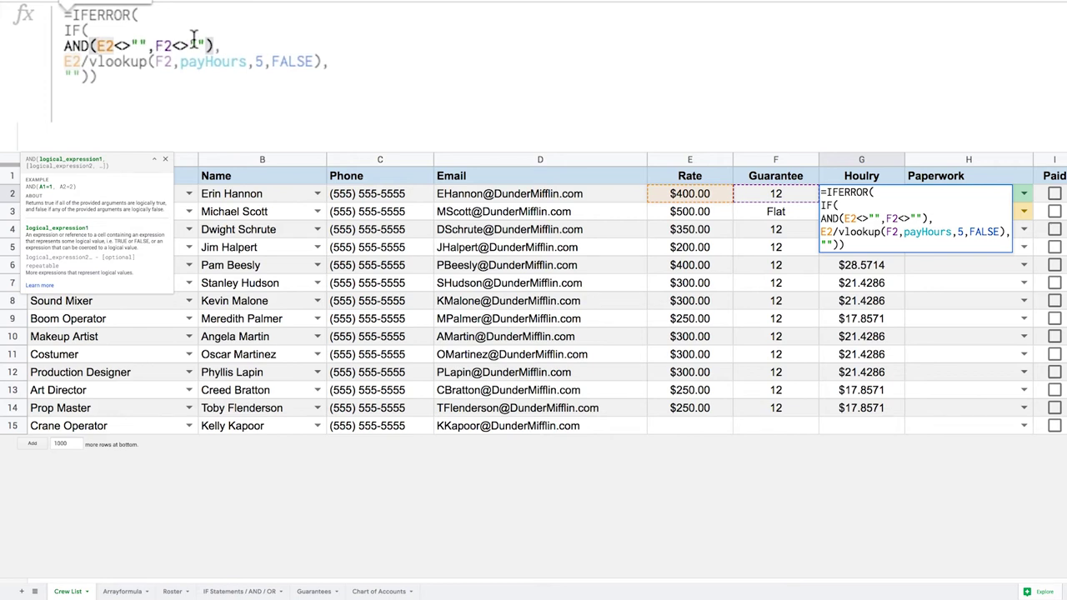
{"action": "left_click_drag", "start_coordinate": [212, 48], "coordinate": [66, 53]}
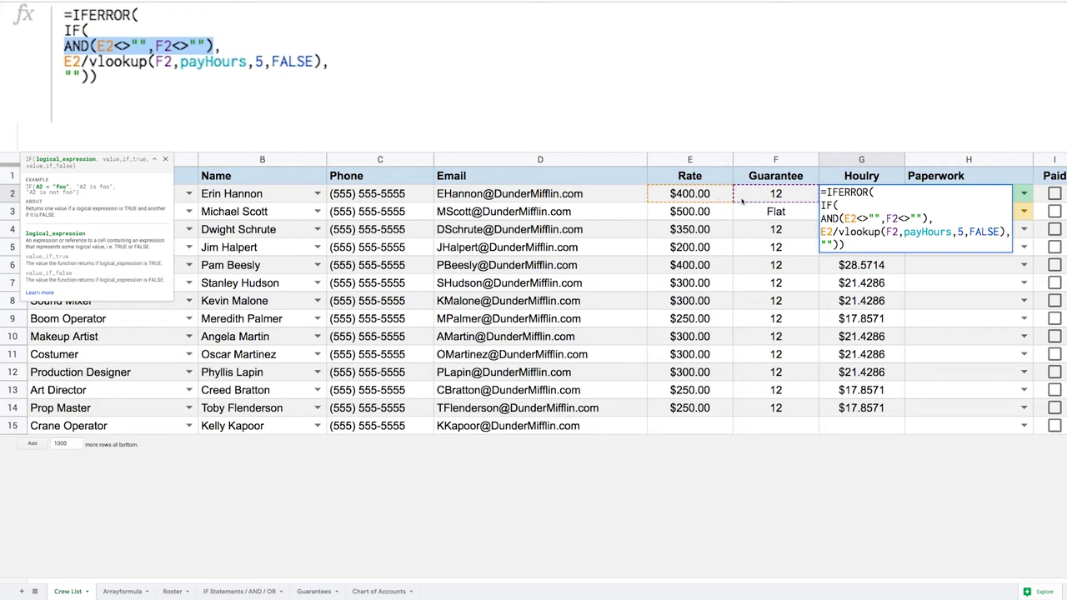
- Test the hourly rate formula by clearing the rate in E2 and the guarantee in F2, undoing each deletion
{"action": "key", "text": "Escape"}
{"action": "key", "text": "Left"}
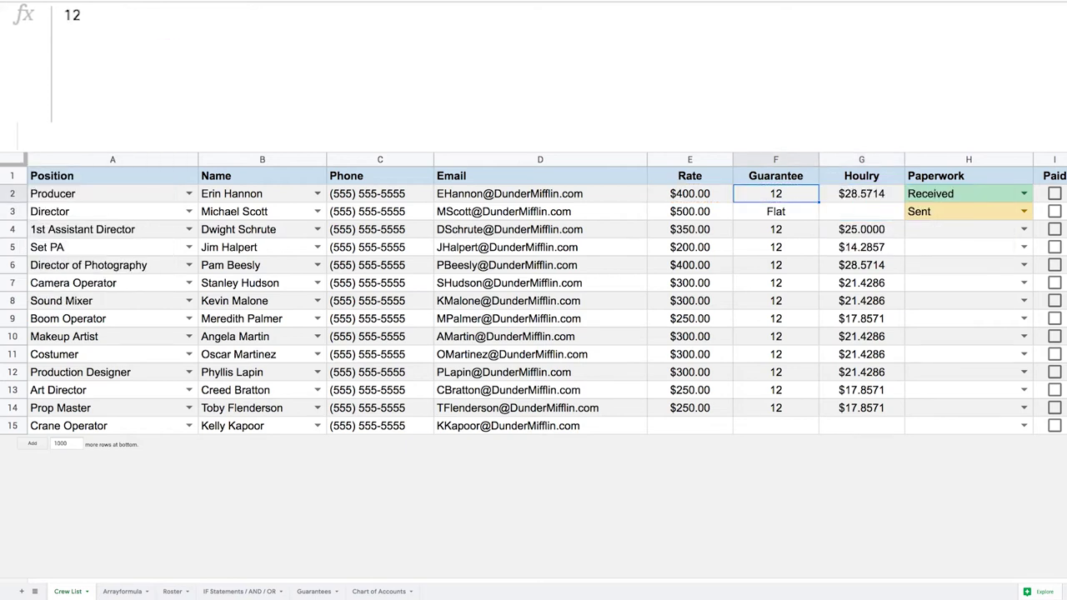
{"action": "key", "text": "Left"}
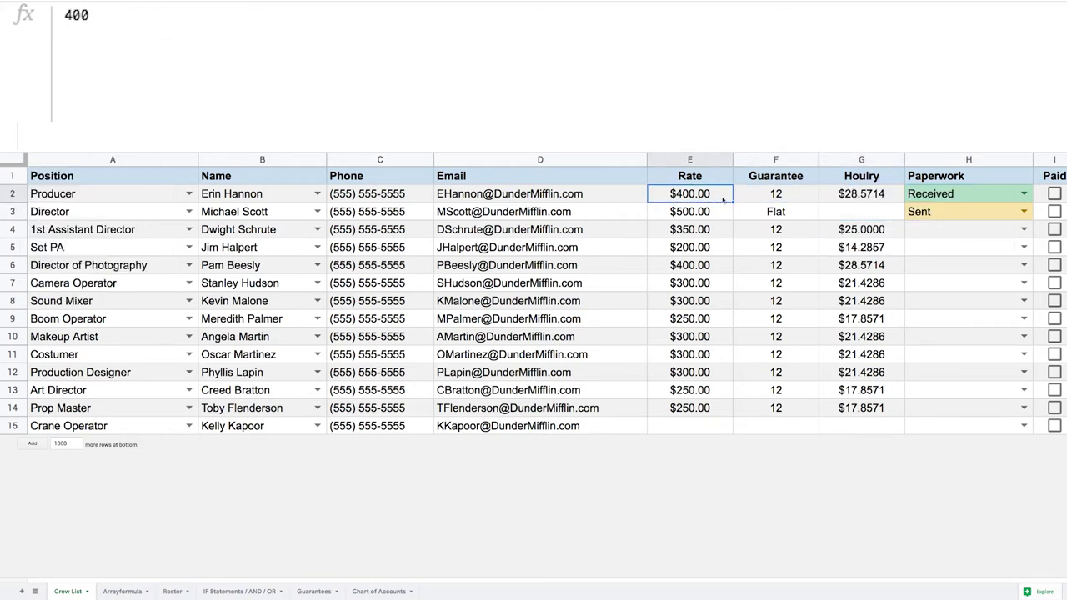
{"action": "key", "text": "Delete"}
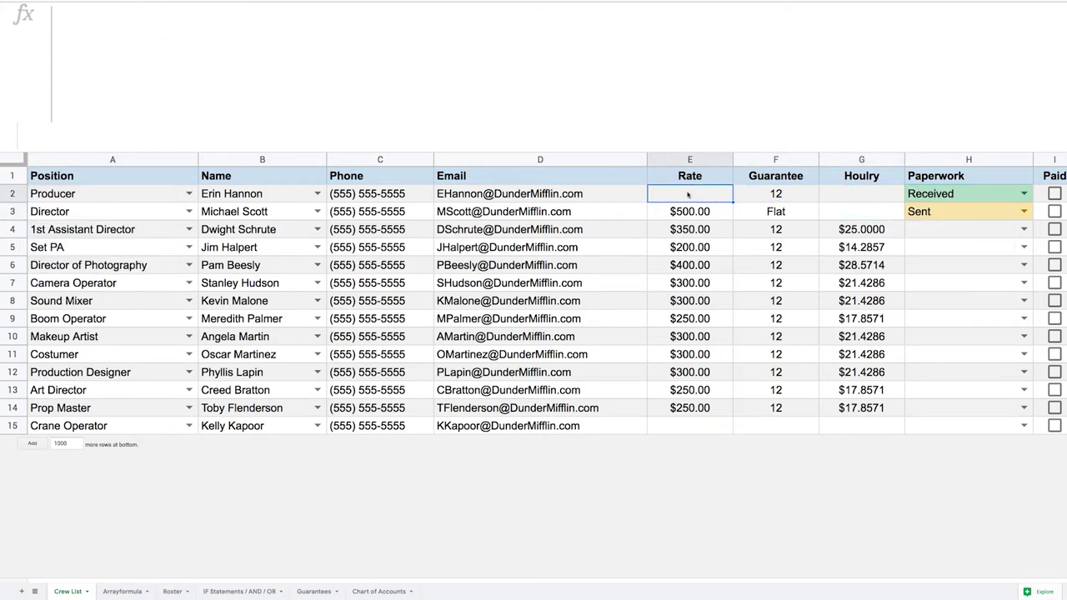
{"action": "key", "text": "ctrl+z"}
{"action": "left_click", "coordinate": [776, 195]}
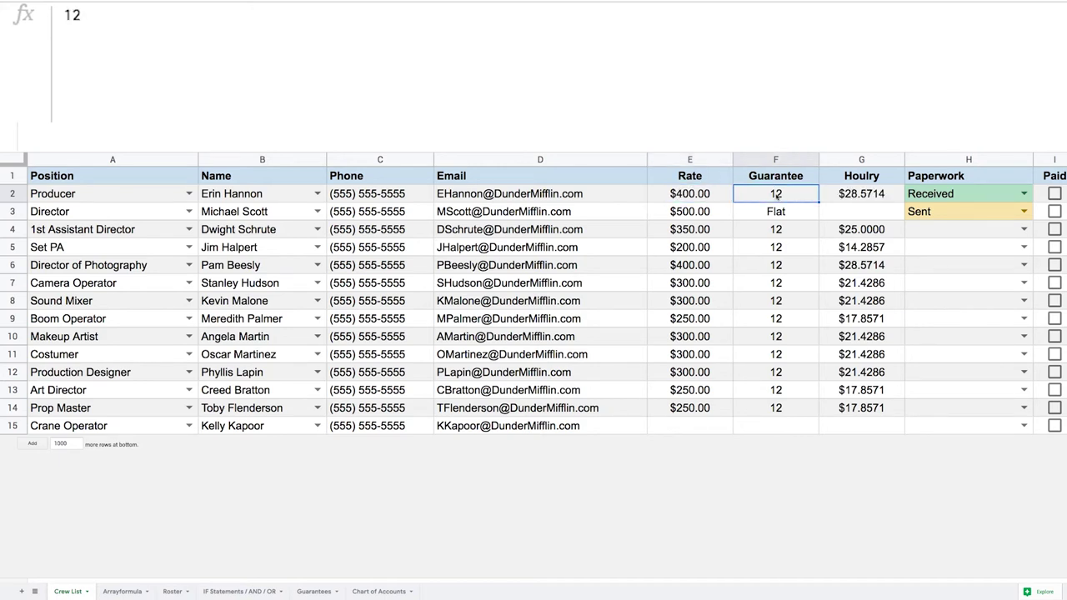
{"action": "key", "text": "Delete"}
{"action": "key", "text": "ctrl+z"}
- Remove the AND function and its closing parenthesis from the condition in G2's hourly rate formula
{"action": "left_click", "coordinate": [857, 196]}
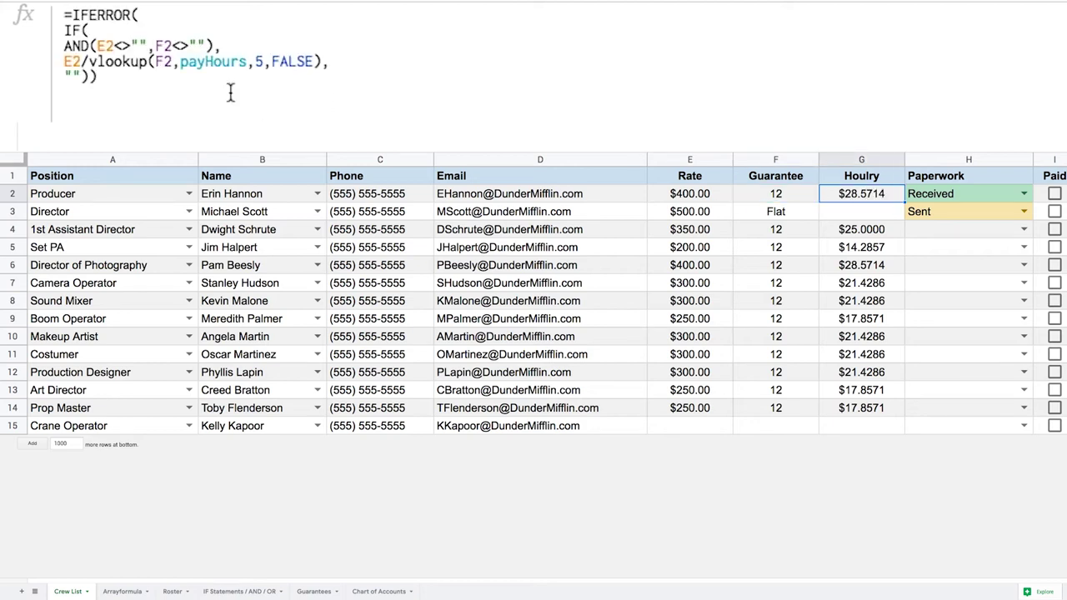
{"action": "left_click", "coordinate": [98, 45]}
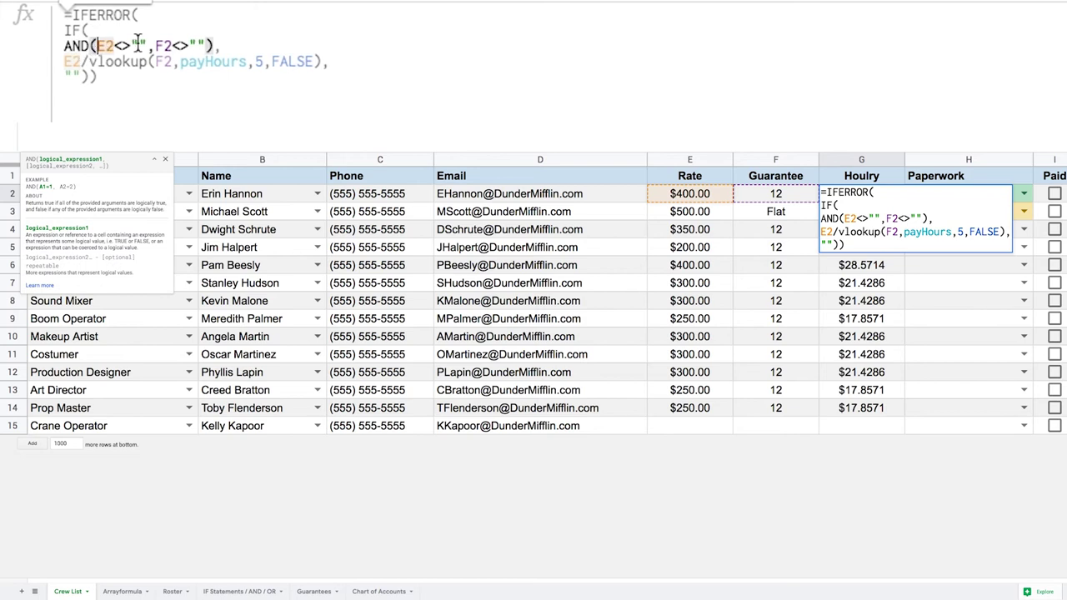
{"action": "key", "text": "BackSpace"}
{"action": "key", "text": "BackSpace"}
{"action": "key", "text": "BackSpace"}
{"action": "key", "text": "BackSpace"}
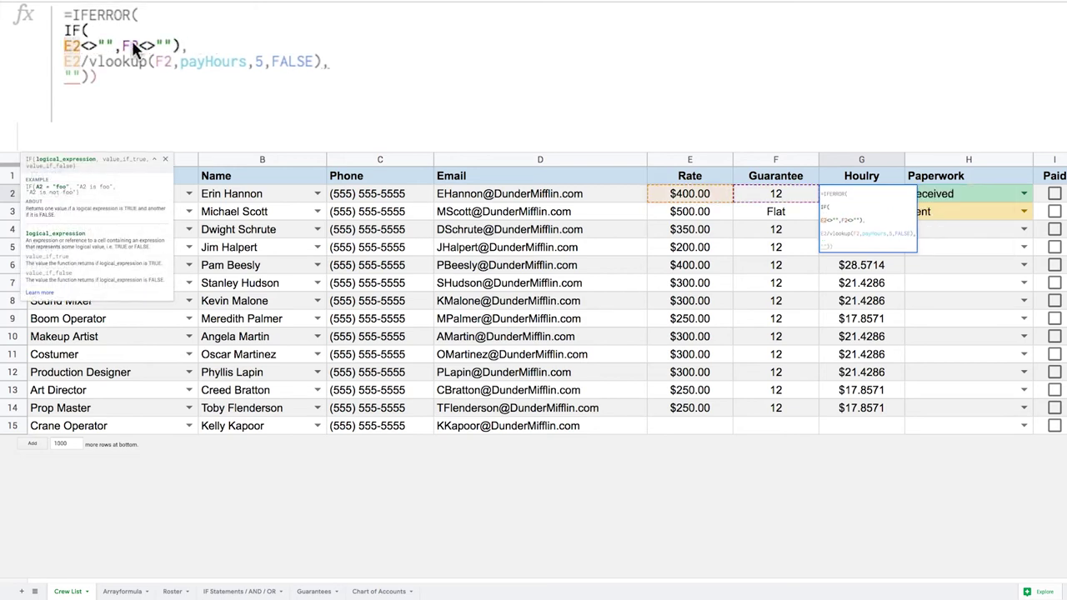
{"action": "type", "text": ","}
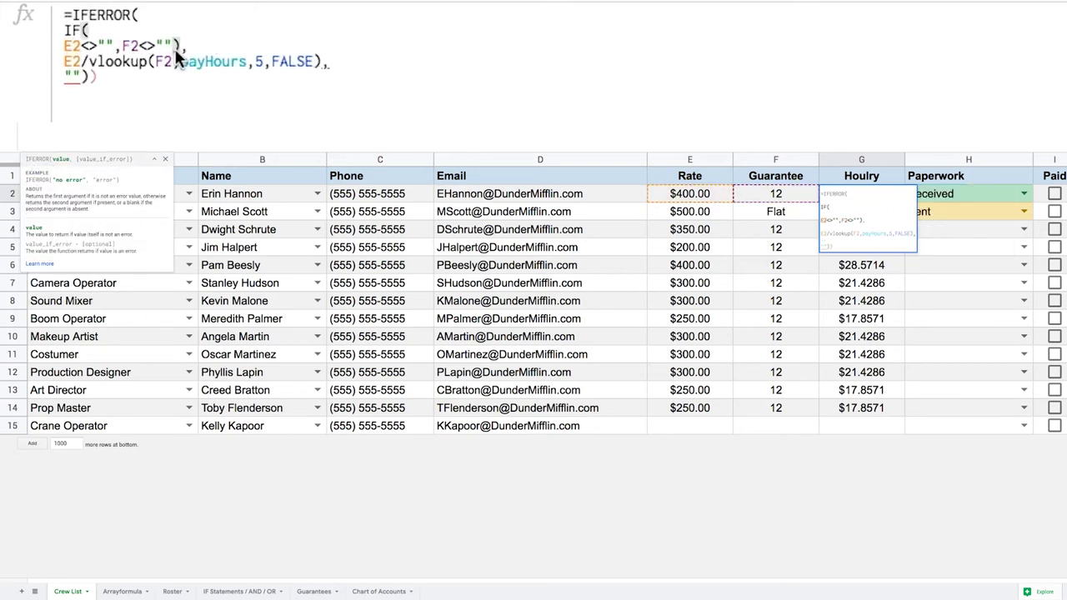
{"action": "left_click", "coordinate": [180, 42]}
{"action": "key", "text": "BackSpace"}
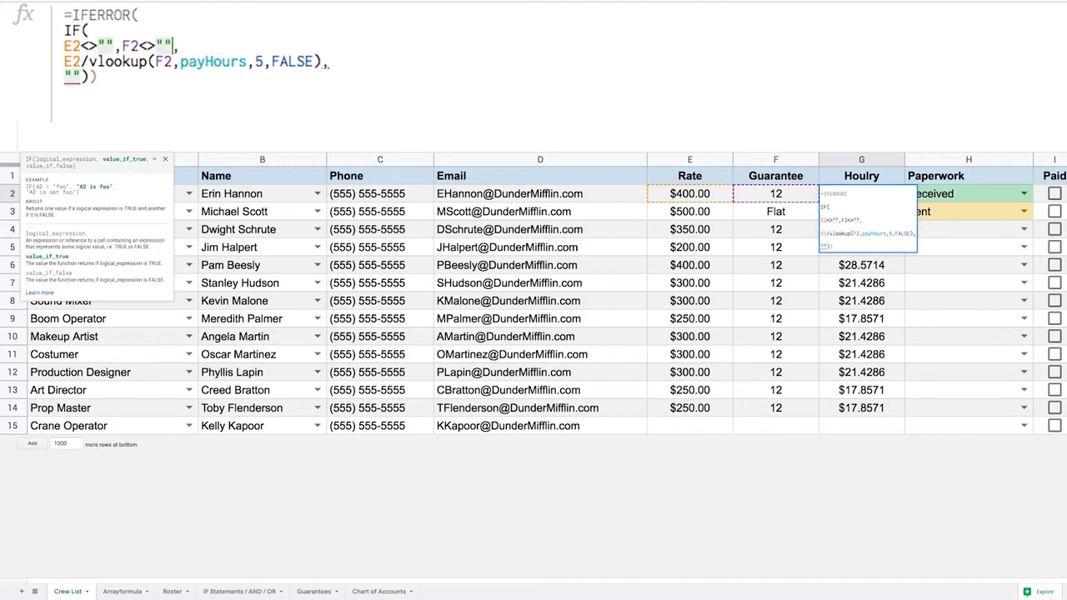
- Replace the two not-blank comparisons in G2's IF condition with the product E2*F2
{"action": "key", "text": "BackSpace"}
{"action": "key", "text": "BackSpace"}
{"action": "key", "text": "BackSpace"}
{"action": "key", "text": "BackSpace"}
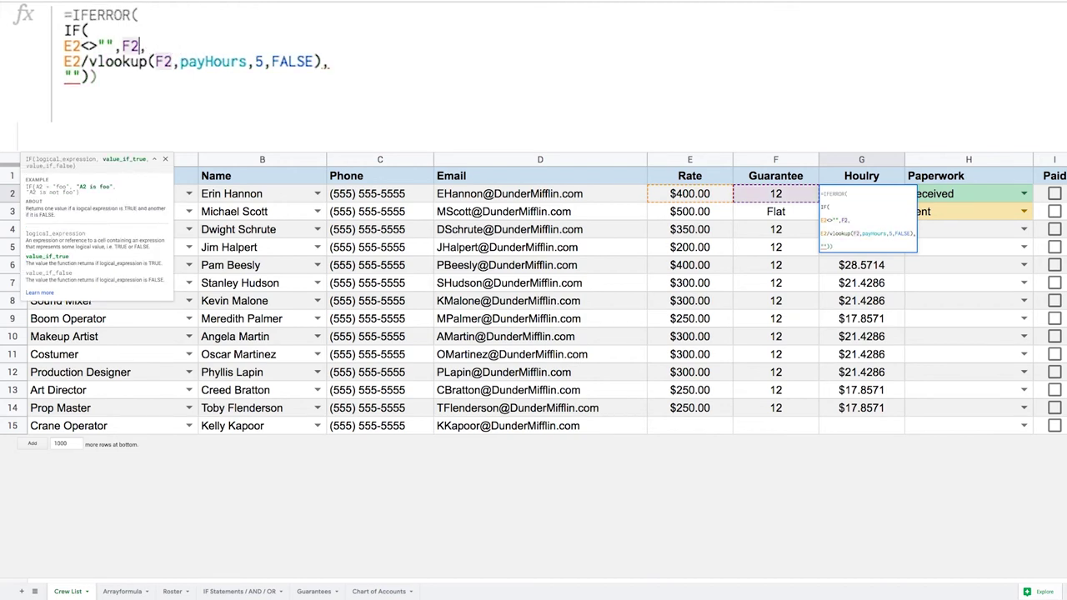
{"action": "mouse_move", "coordinate": [103, 47]}
{"action": "left_mouse_down"}
{"action": "mouse_move", "coordinate": [84, 46]}
{"action": "mouse_move", "coordinate": [86, 55]}
{"action": "left_mouse_up"}
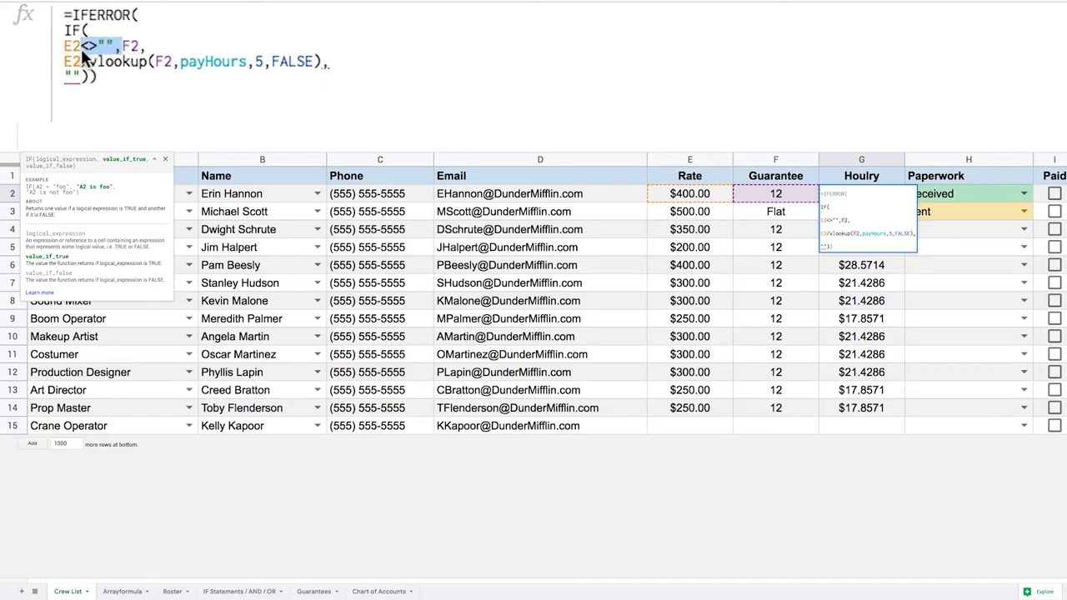
{"action": "type", "text": "*"}
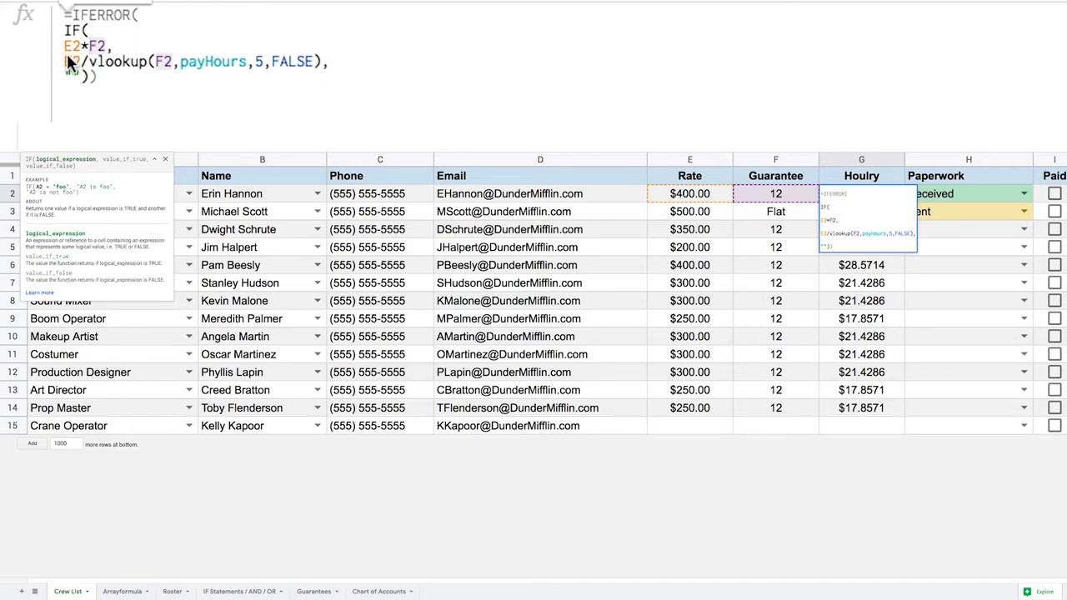
- Complete G2's IF condition as (E2*F2)>0 and commit the formula
{"action": "left_click", "coordinate": [65, 46]}
{"action": "type", "text": "("}
{"action": "left_click", "coordinate": [115, 48]}
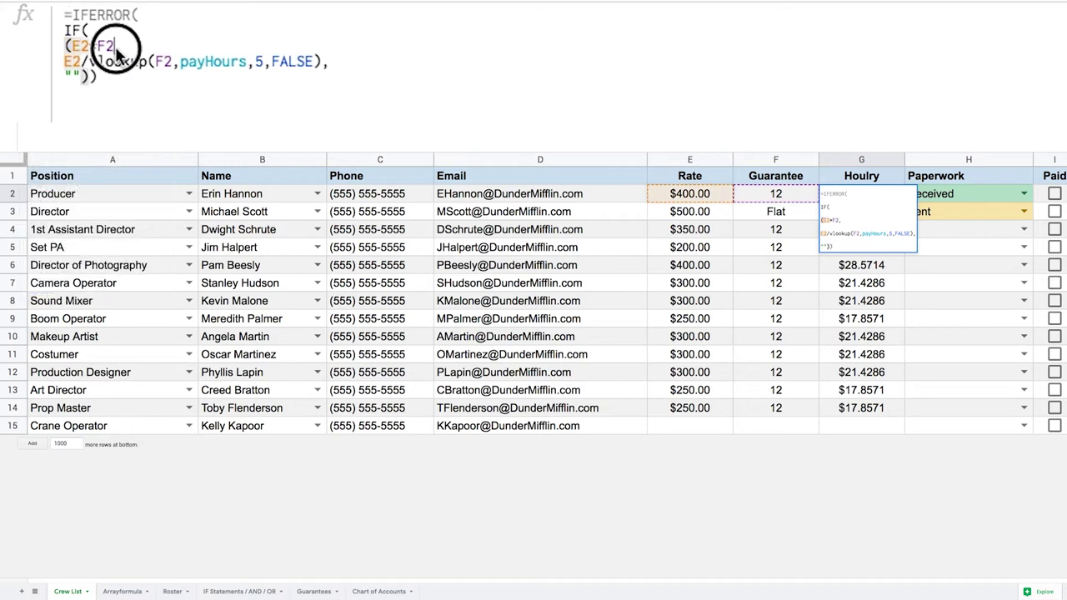
{"action": "type", "text": ")>"}
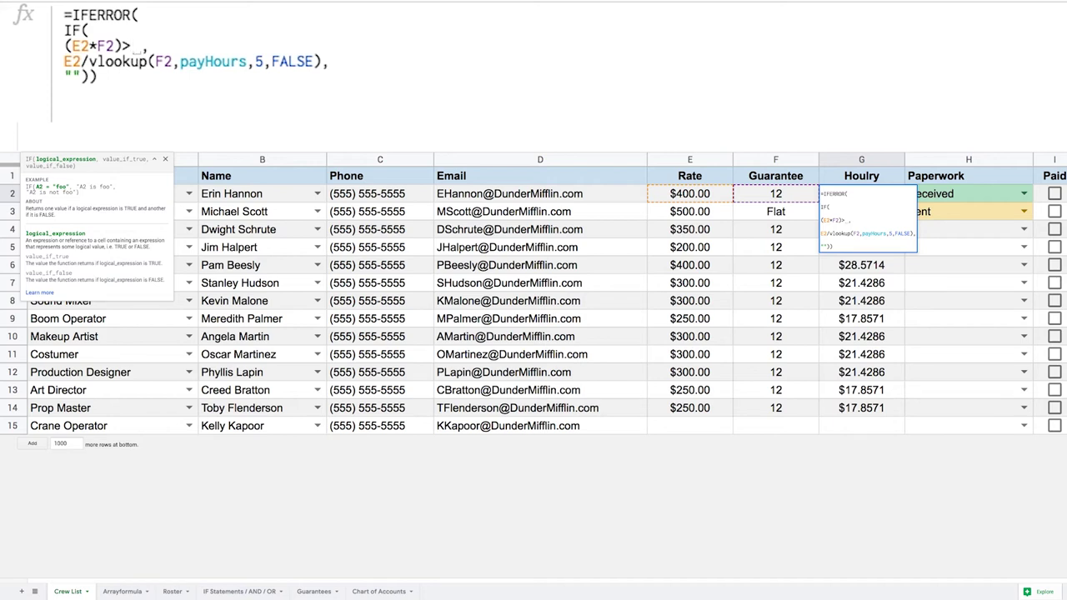
{"action": "type", "text": "0"}
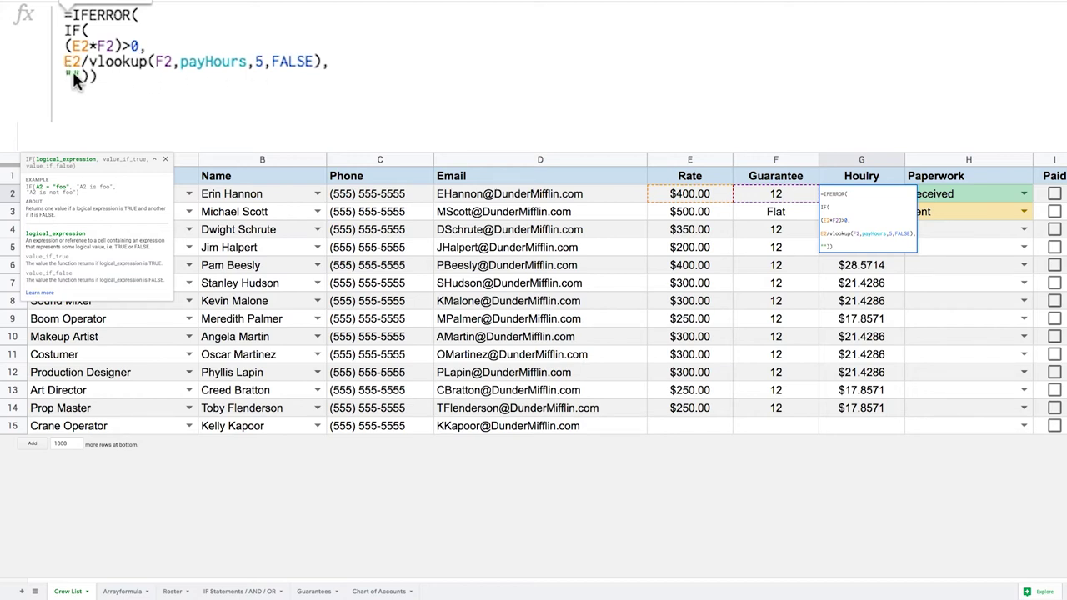
{"action": "key", "text": "Return"}
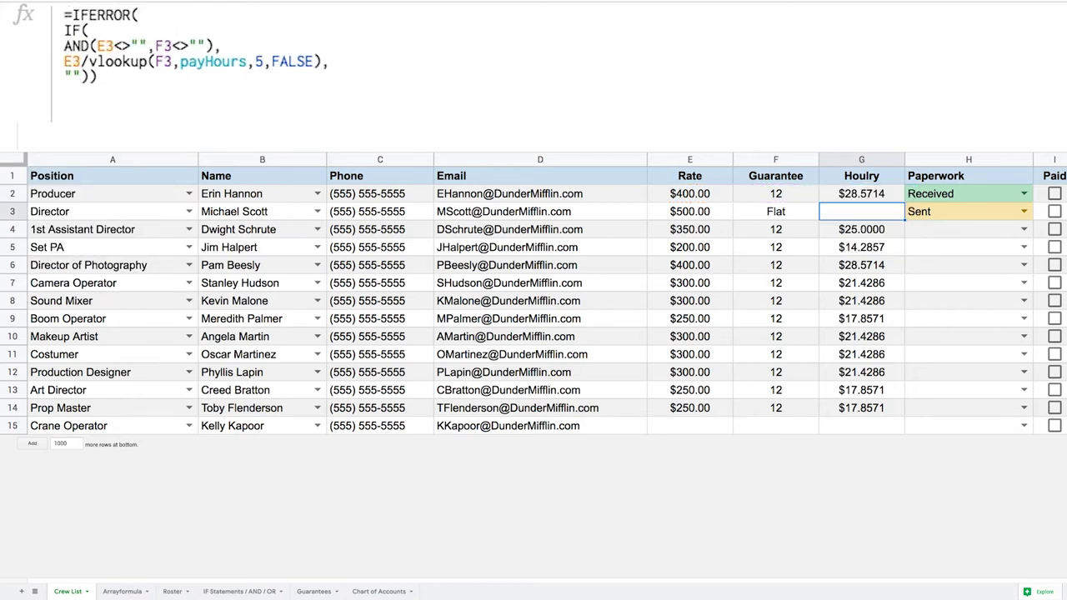
- Fill G2's revised formula down through G15 and check the copies in G15 and G3
{"action": "left_click", "coordinate": [869, 199]}
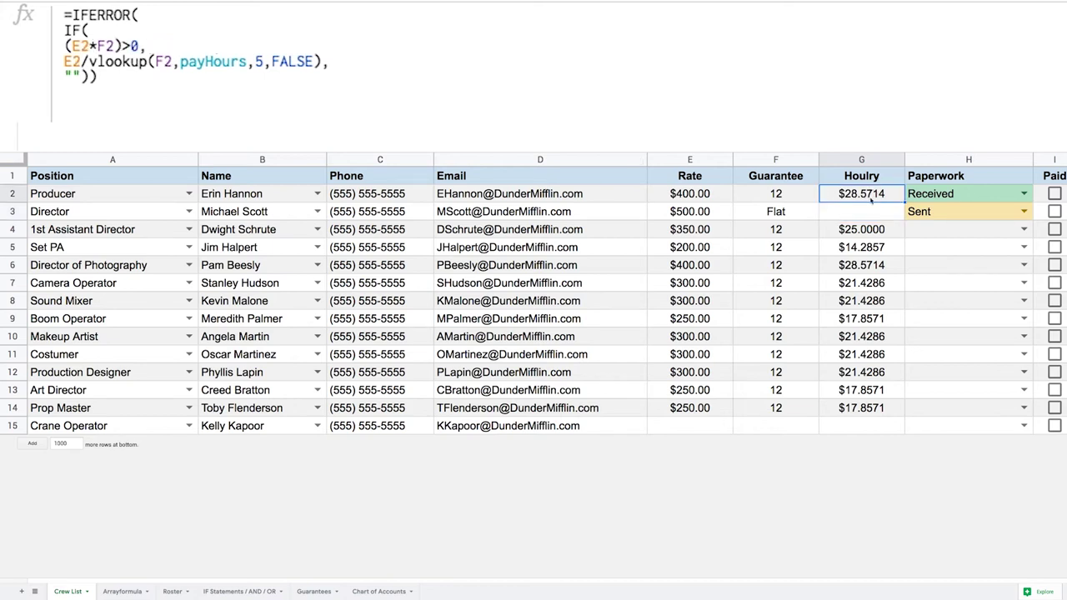
{"action": "left_click_drag", "start_coordinate": [905, 203], "coordinate": [889, 436]}
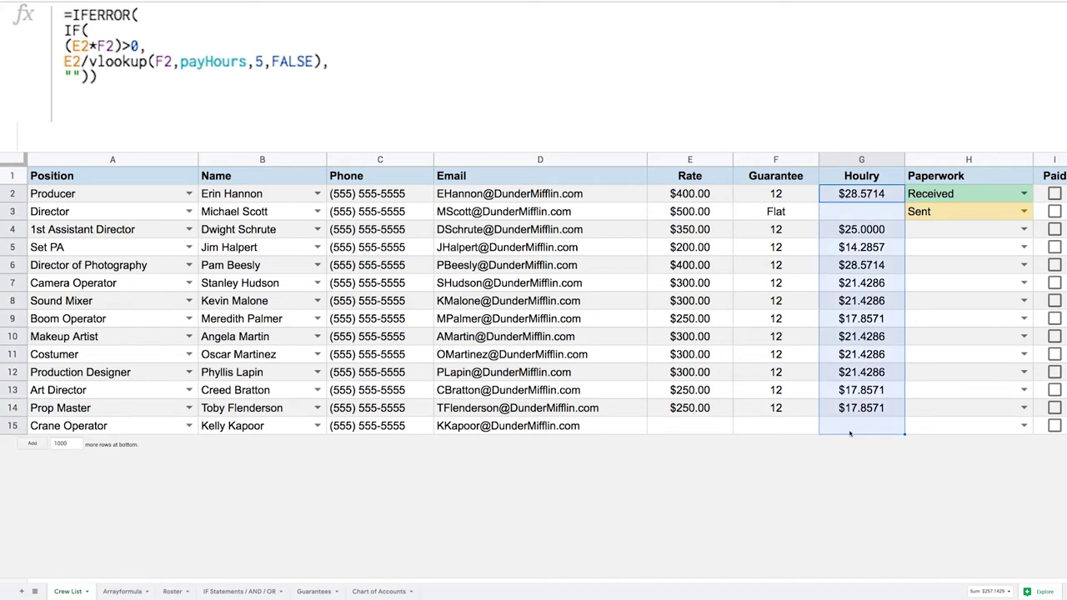
{"action": "left_click", "coordinate": [722, 429]}
{"action": "left_click", "coordinate": [830, 428]}
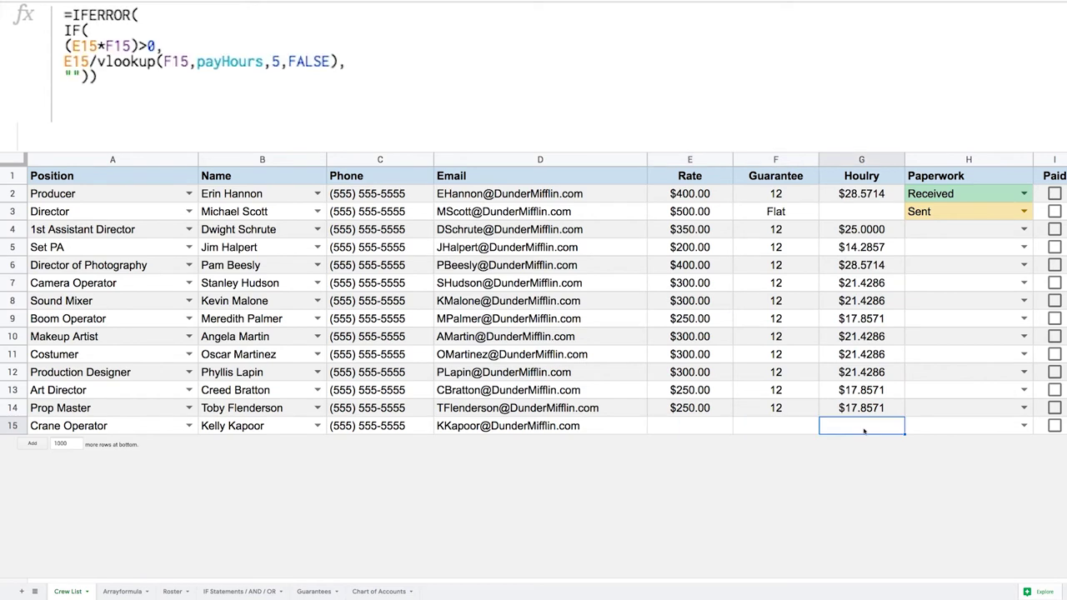
{"action": "left_click", "coordinate": [799, 214]}
{"action": "left_click", "coordinate": [889, 214]}
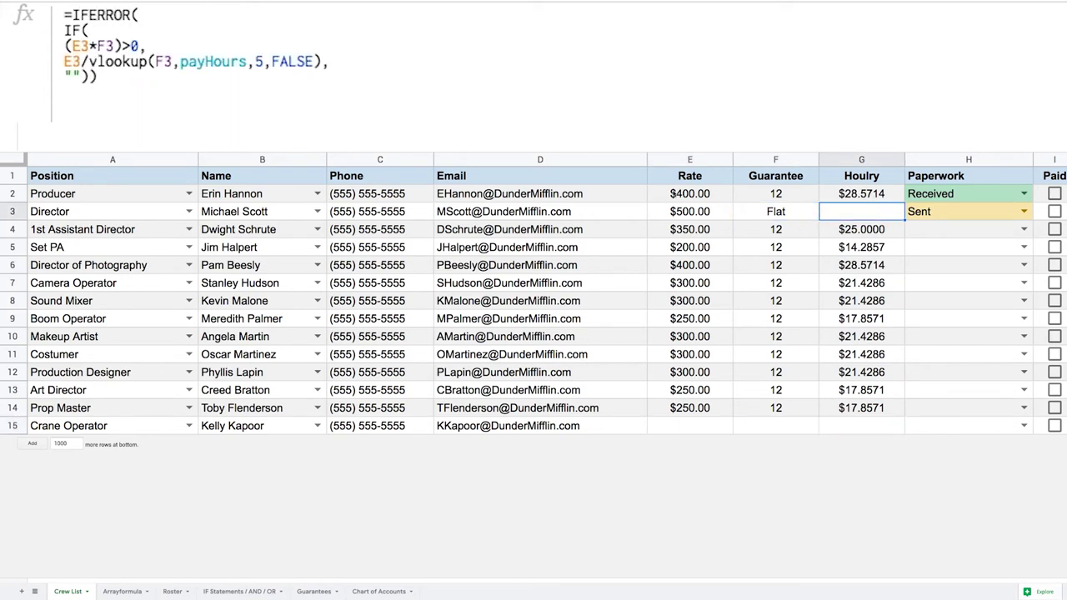
- Wrap G2's whole formula in ARRAYFORMULA( ), placing the function on its own line above IFERROR
{"action": "left_click", "coordinate": [675, 194]}
{"action": "left_click", "coordinate": [847, 192]}
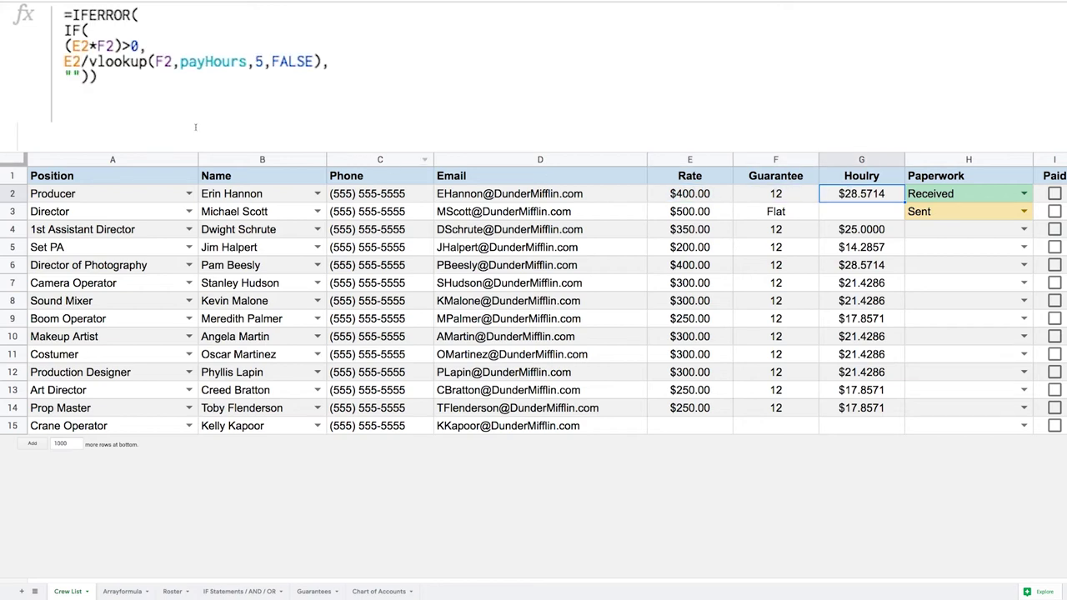
{"action": "left_click", "coordinate": [71, 16]}
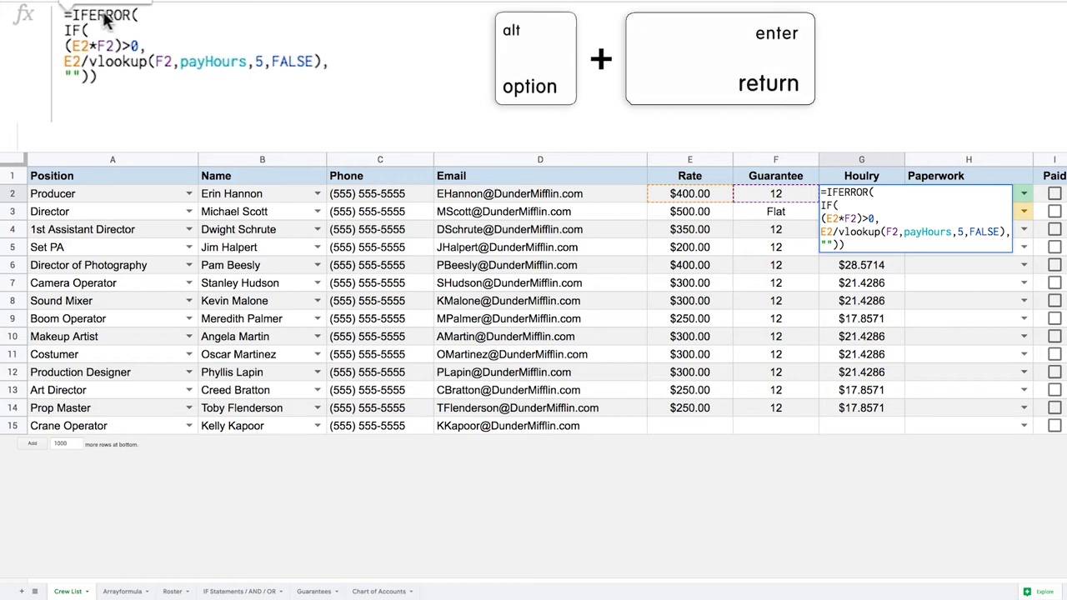
{"action": "key", "text": "alt+Return"}
{"action": "type", "text": "A"}
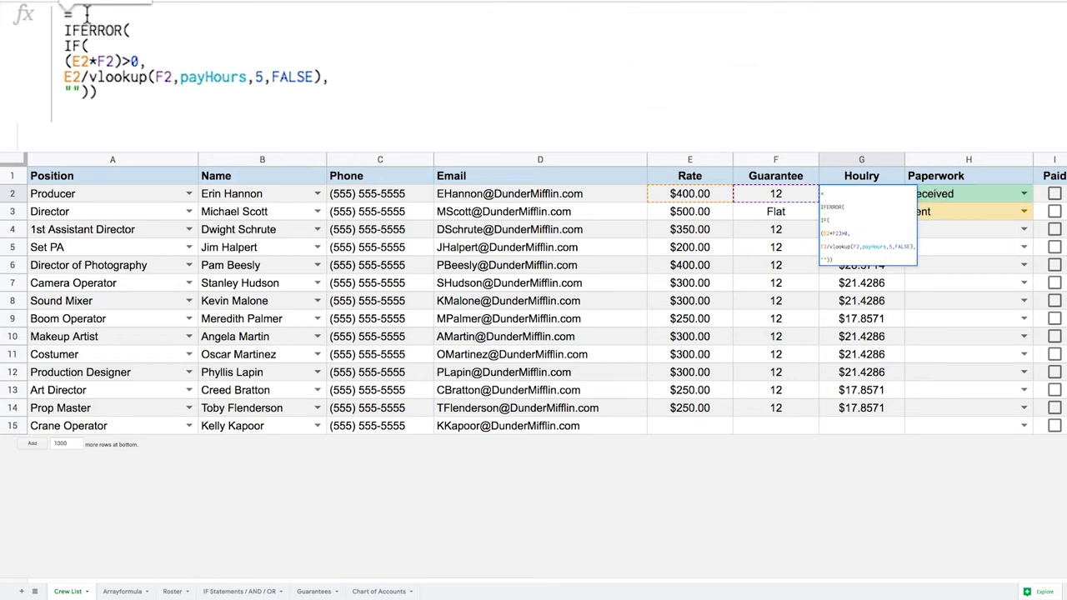
{"action": "type", "text": "RR"}
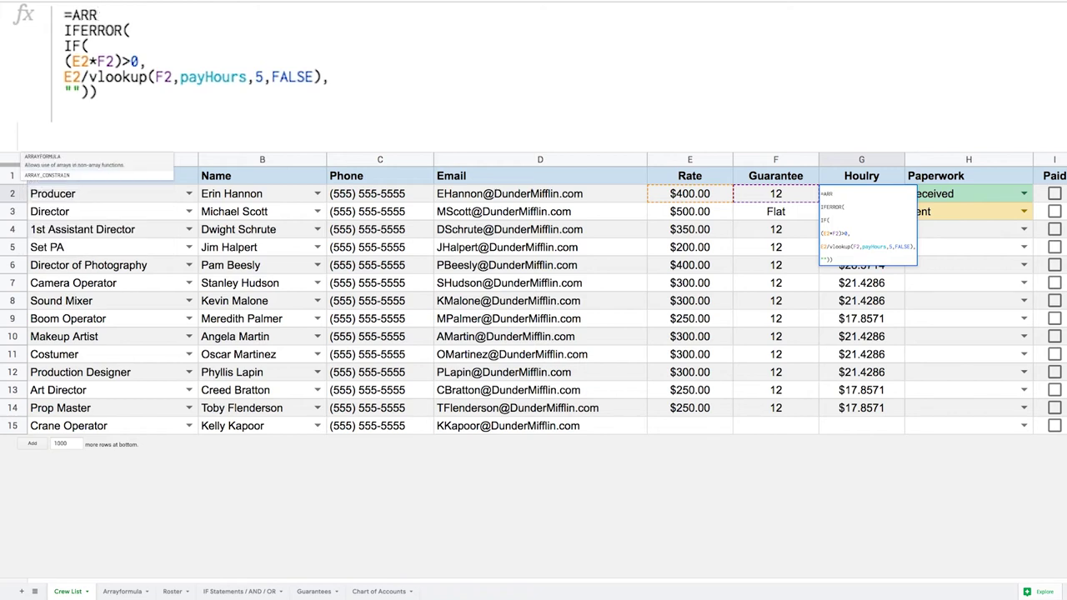
{"action": "type", "text": "AYFORMULA"}
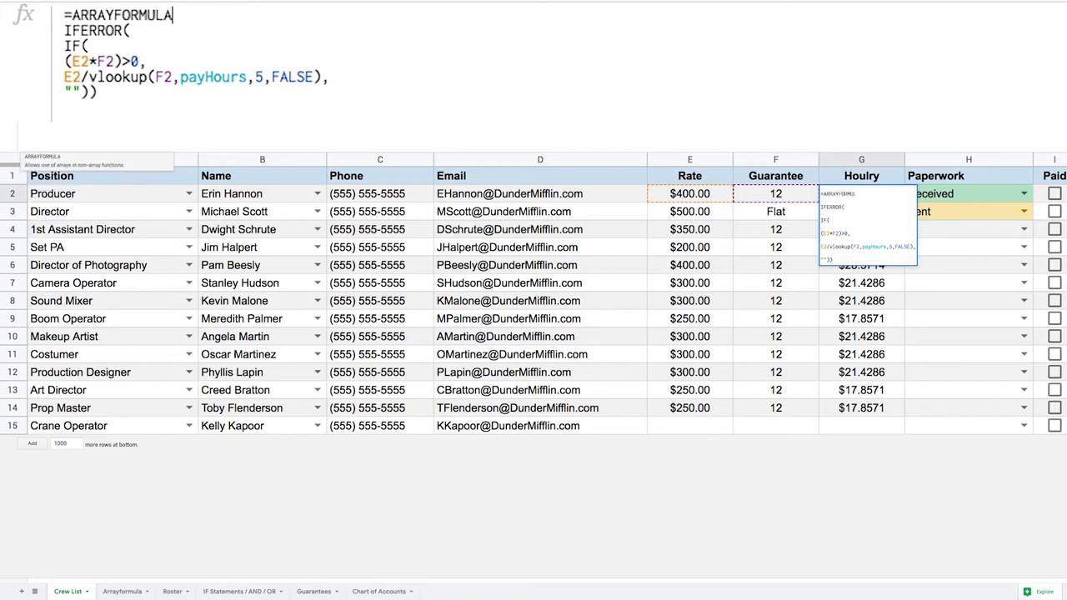
{"action": "type", "text": "("}
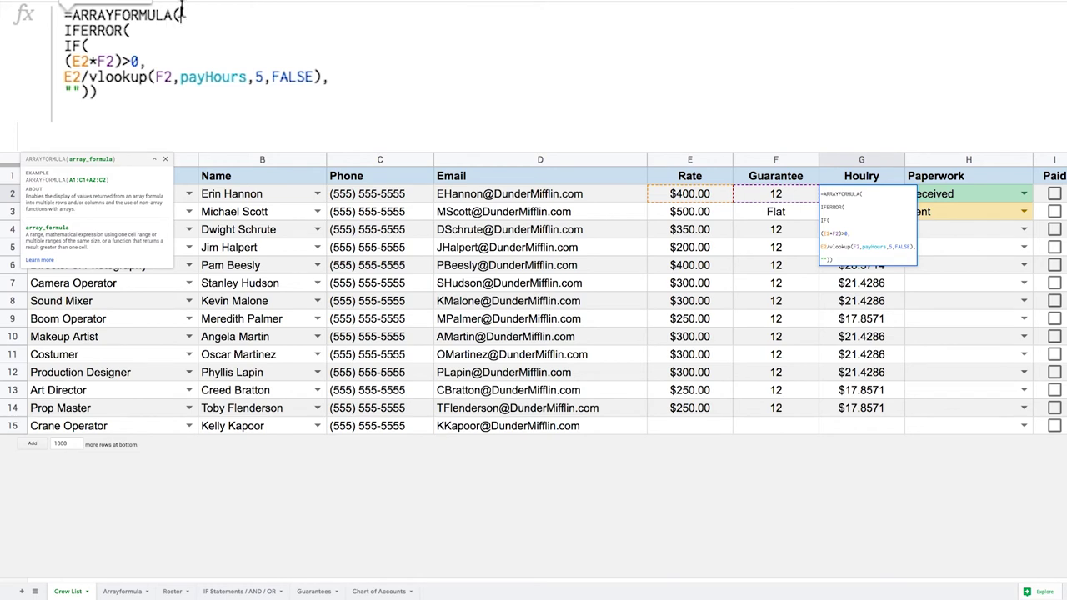
{"action": "left_click", "coordinate": [131, 96]}
{"action": "type", "text": ")"}
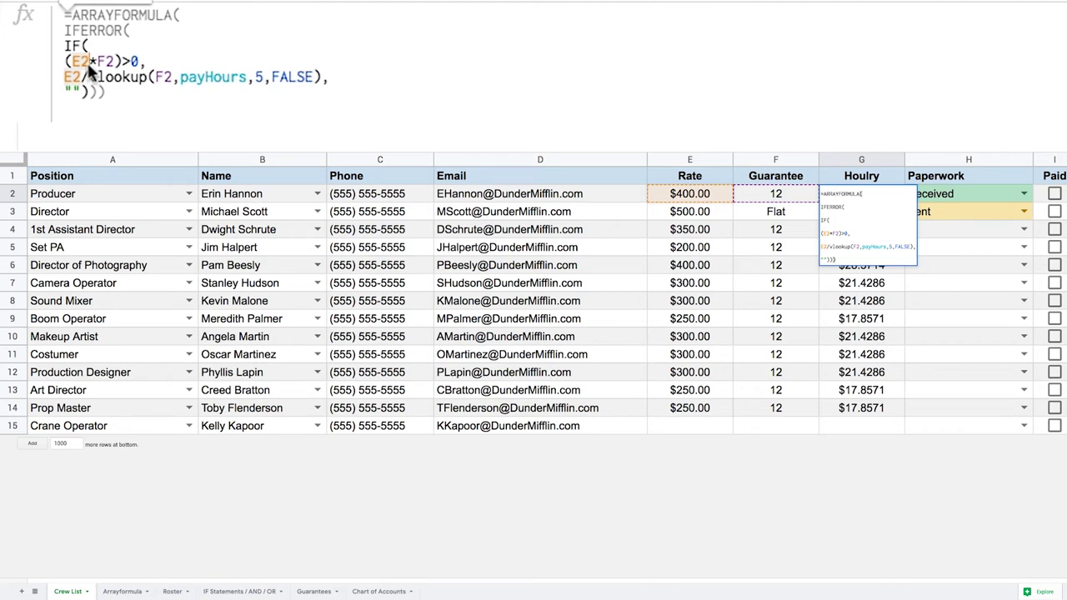
- Extend the references in G2's IF condition to open-ended columns, making it (E2:E*F2:F)>0
{"action": "left_click", "coordinate": [88, 62]}
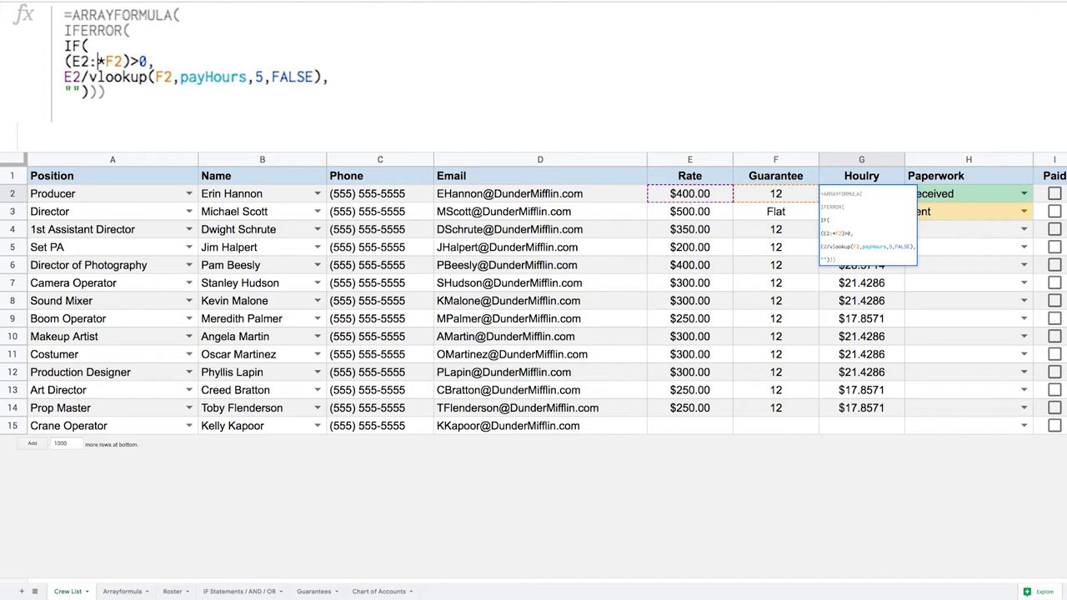
{"action": "type", "text": ":E"}
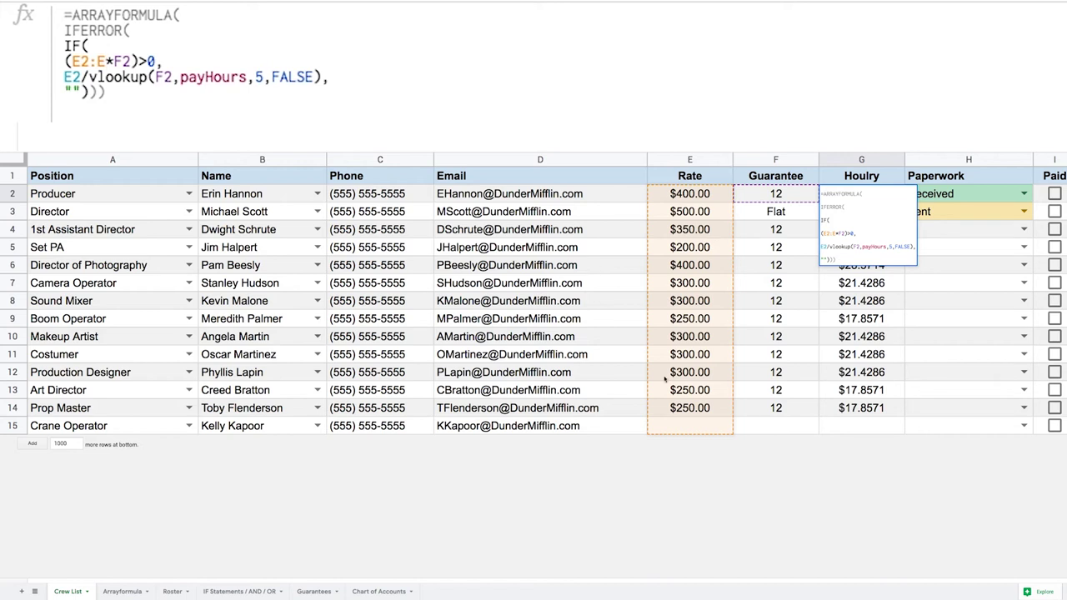
{"action": "left_click", "coordinate": [123, 61]}
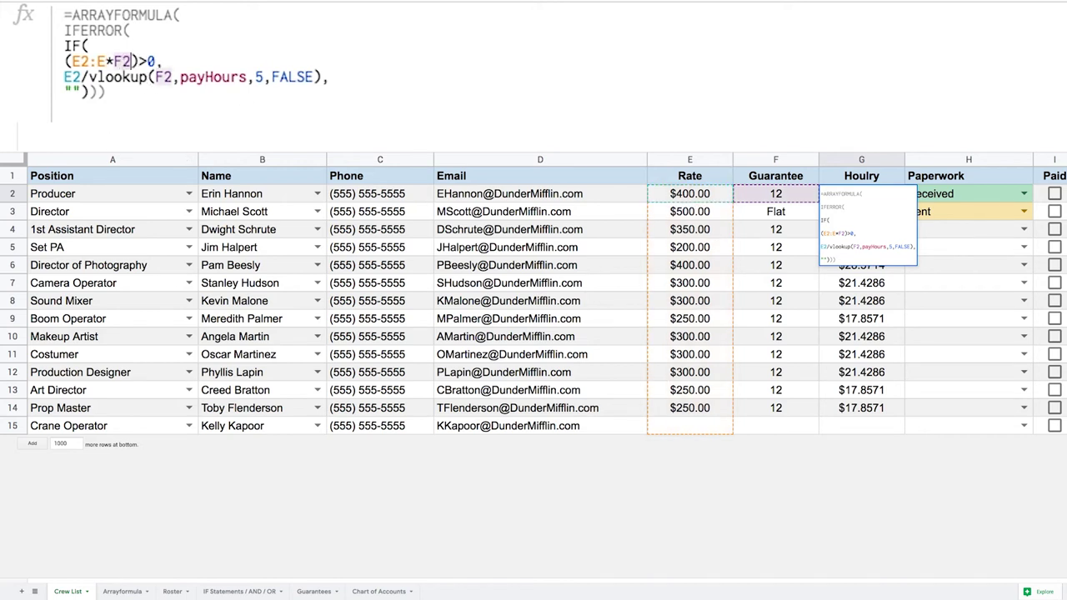
{"action": "type", "text": ":F"}
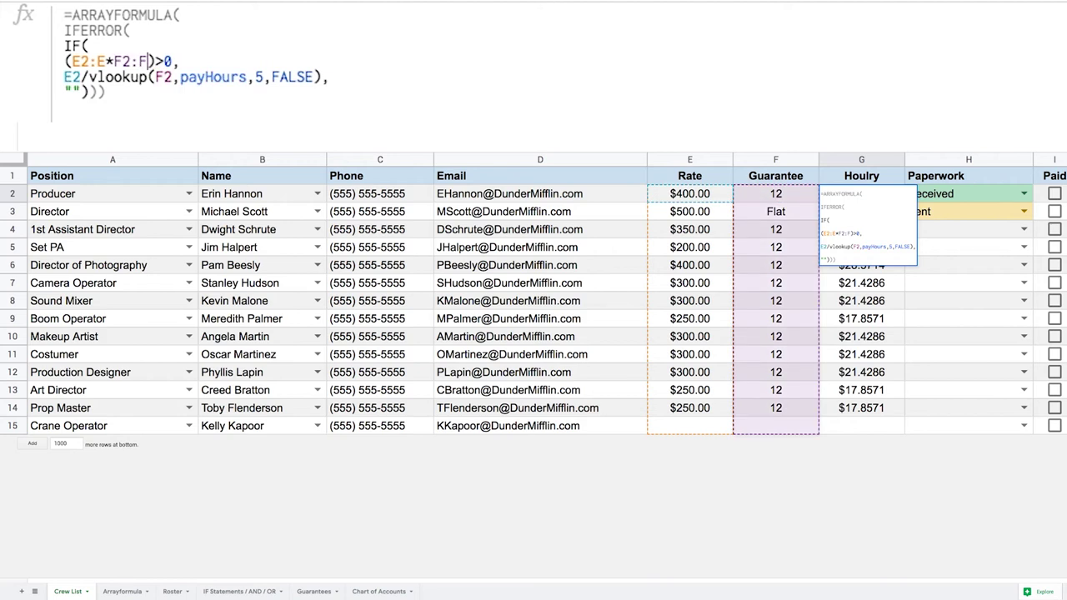
- Extend the references in G2's true-value expression to open-ended columns, making it E2:E/vlookup(F2:F,payHours,5,FALSE)
{"action": "left_click", "coordinate": [80, 76]}
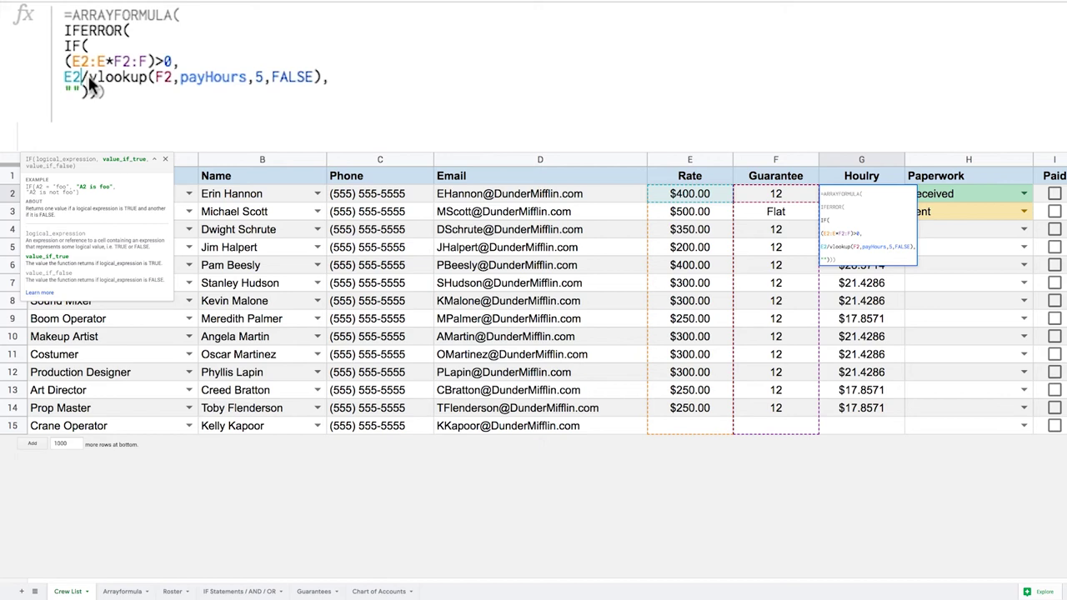
{"action": "type", "text": ":E"}
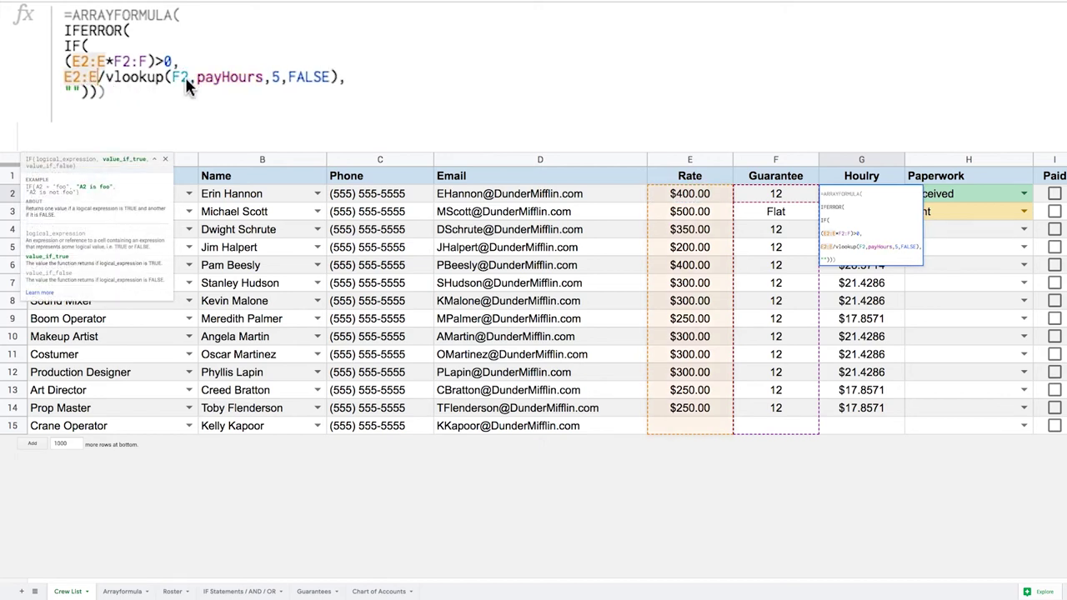
{"action": "left_click", "coordinate": [185, 76]}
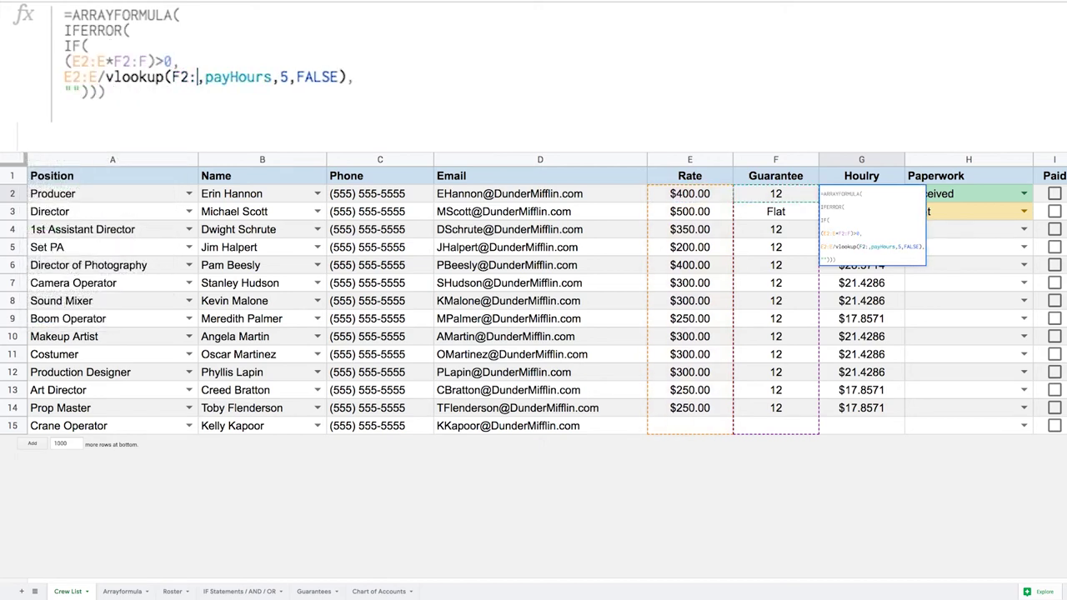
{"action": "type", "text": ":F"}
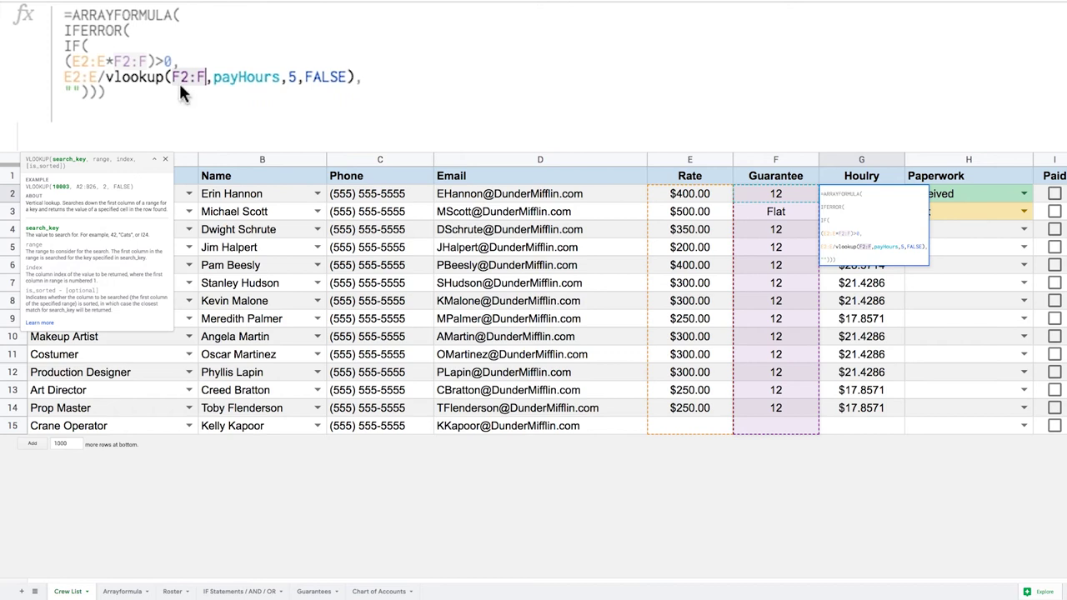
- Commit the open-ended ARRAYFORMULA in G2 and read the error note attached to the cell
{"action": "left_click", "coordinate": [371, 73]}
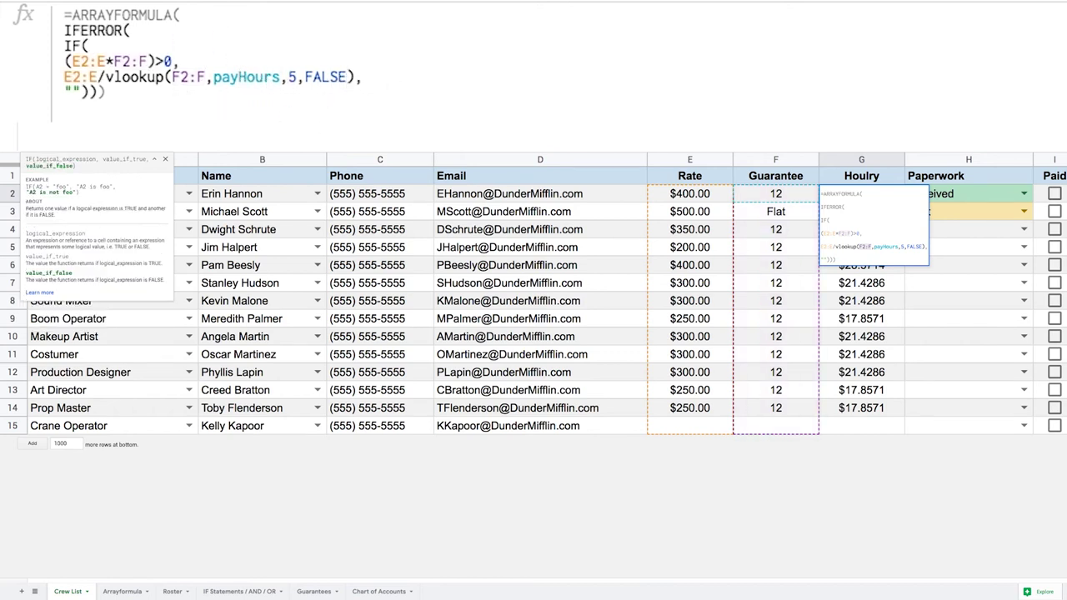
{"action": "key", "text": "Return"}
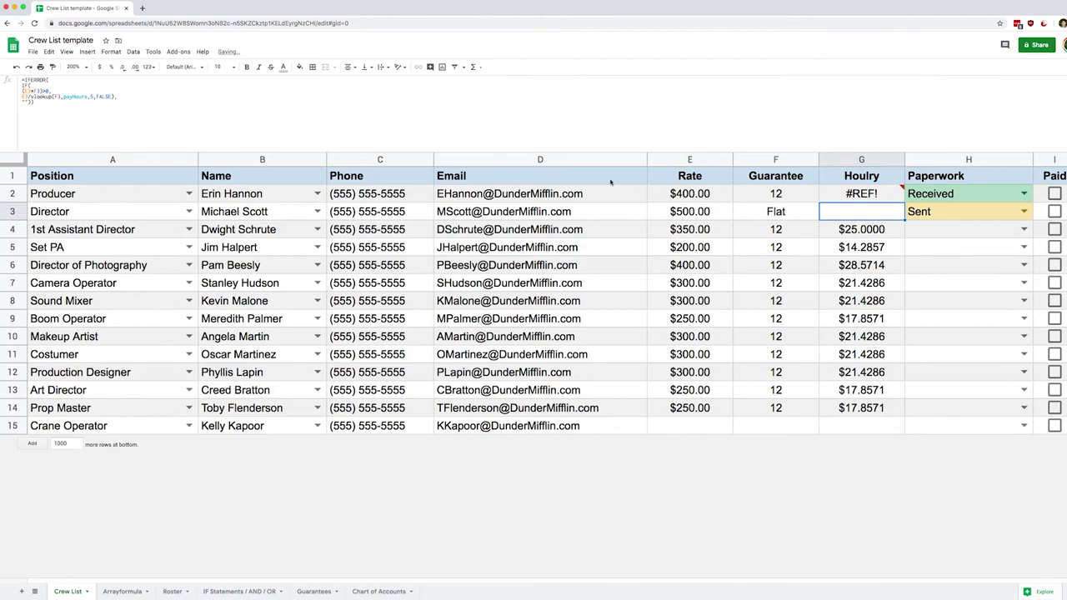
{"action": "left_click", "coordinate": [882, 194]}
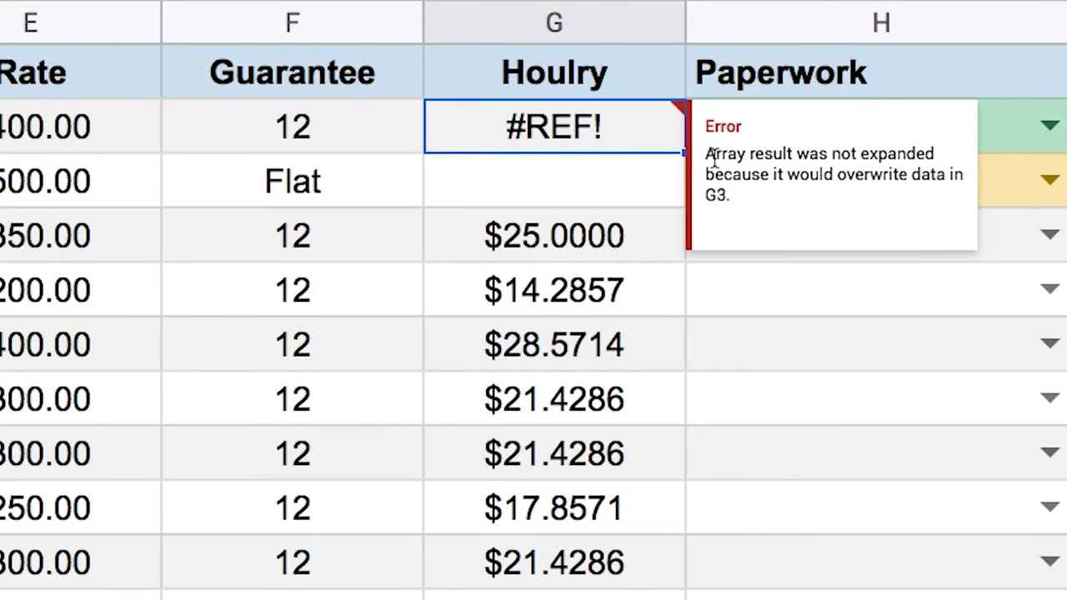
{"action": "left_click_drag", "start_coordinate": [709, 155], "coordinate": [850, 213]}
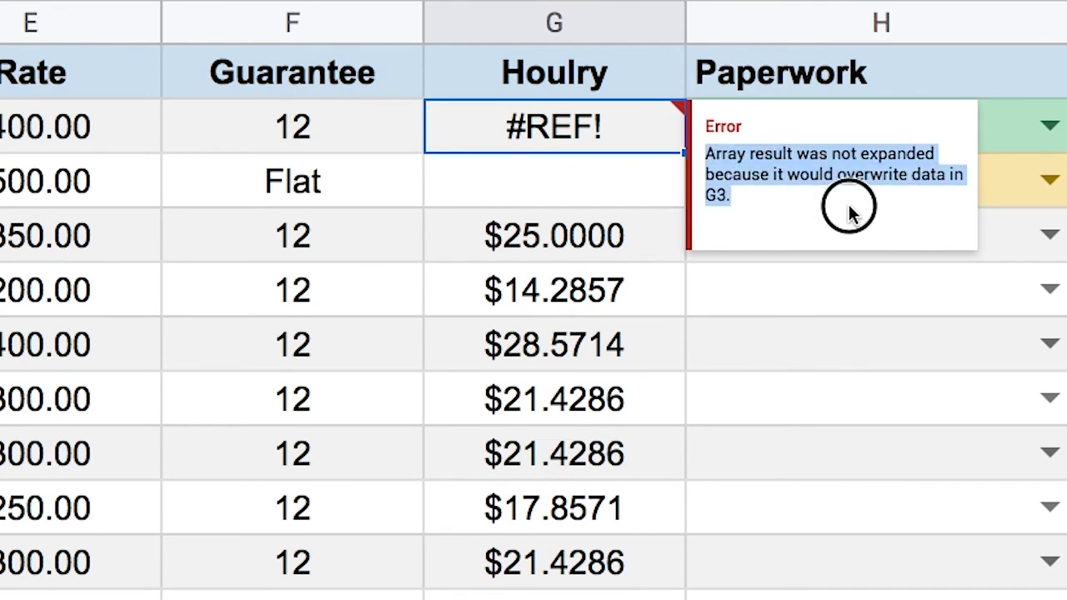
- Clear the old hourly rate formulas from G3 and from G4:G15 so G2's array formula can expand
{"action": "left_click", "coordinate": [633, 184]}
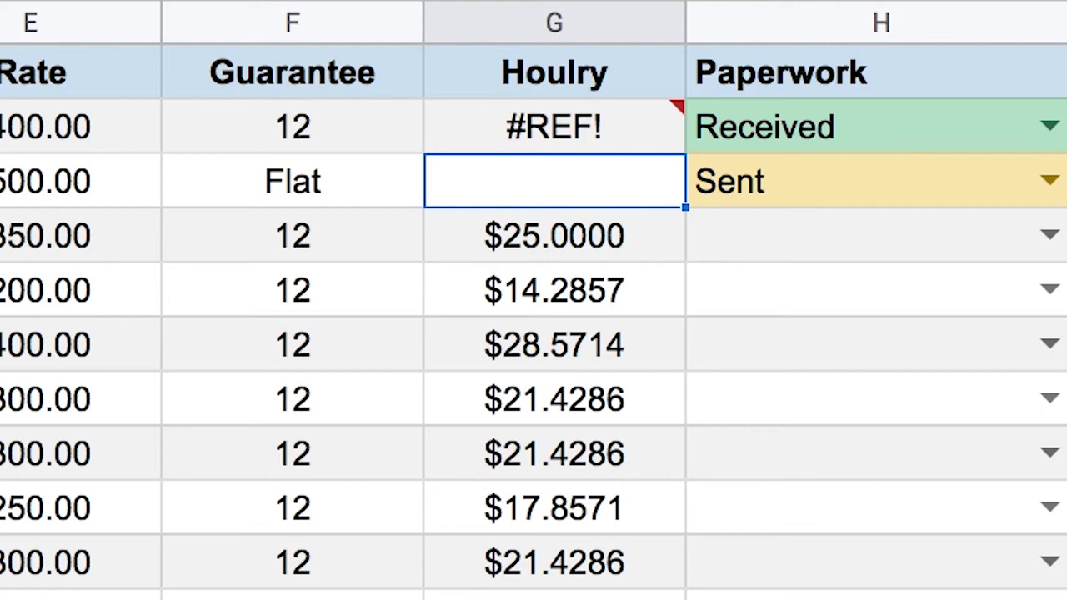
{"action": "left_click", "coordinate": [610, 130]}
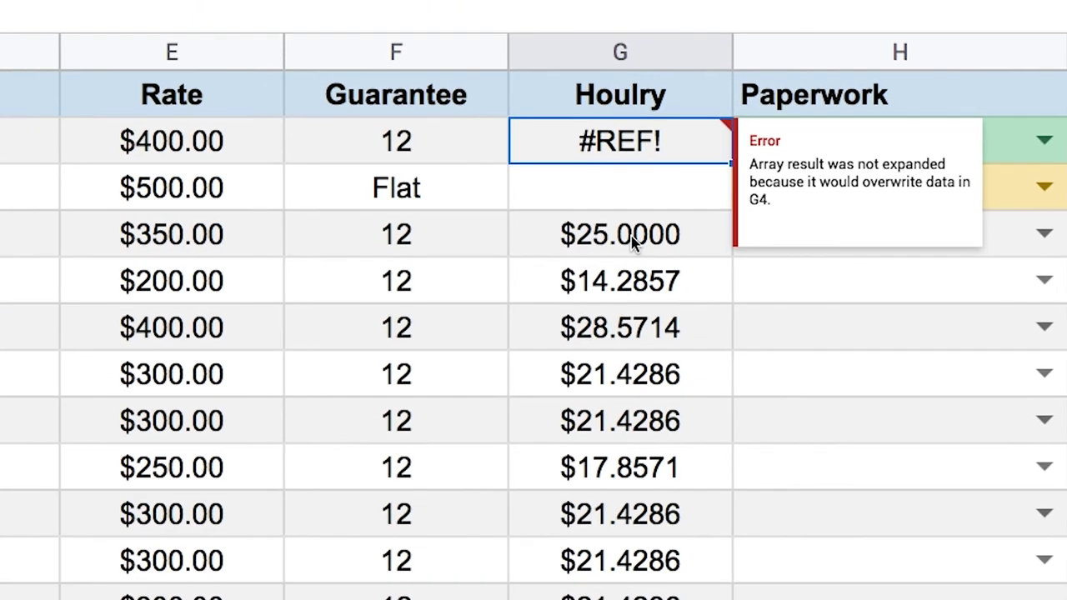
{"action": "left_click_drag", "start_coordinate": [557, 235], "coordinate": [852, 437]}
{"action": "key", "text": "Delete"}
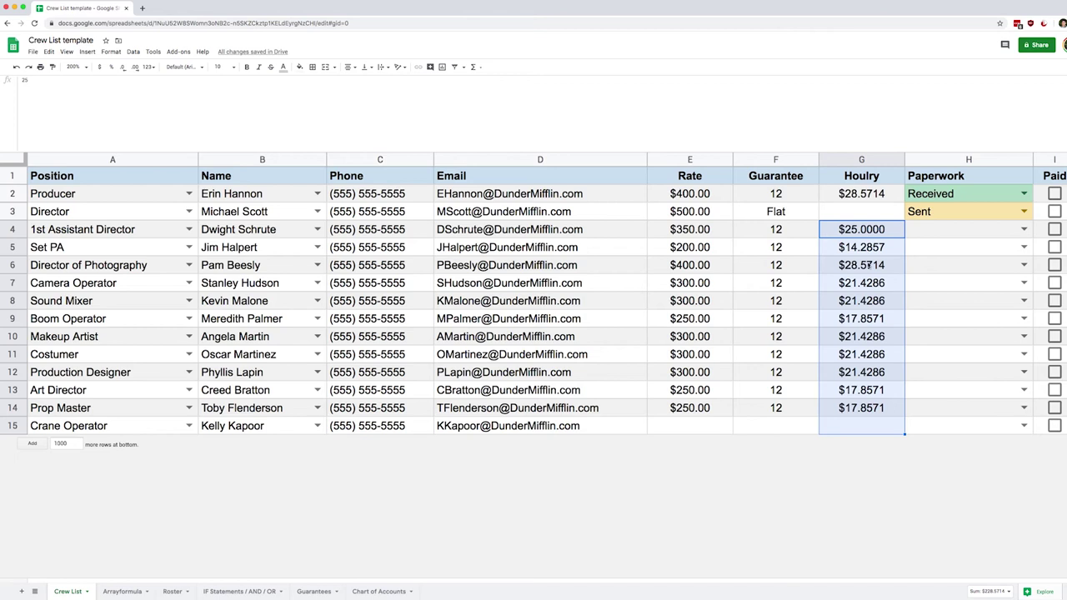
- Clear the array formula from G2 and undo the deletion
{"action": "left_click", "coordinate": [877, 198]}
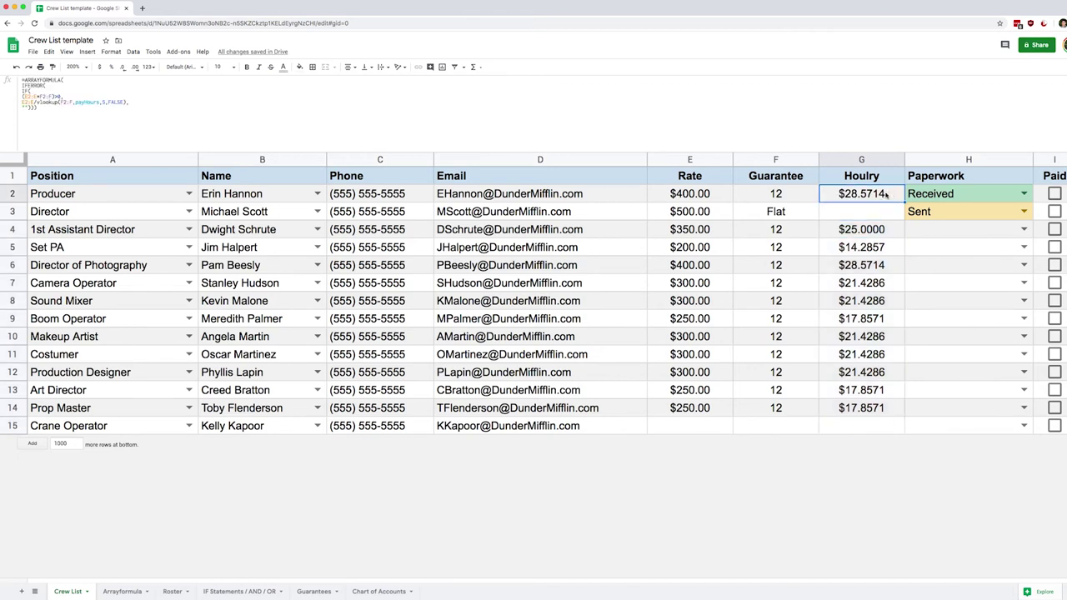
{"action": "triple_click", "coordinate": [887, 195]}
{"action": "key", "text": "Escape"}
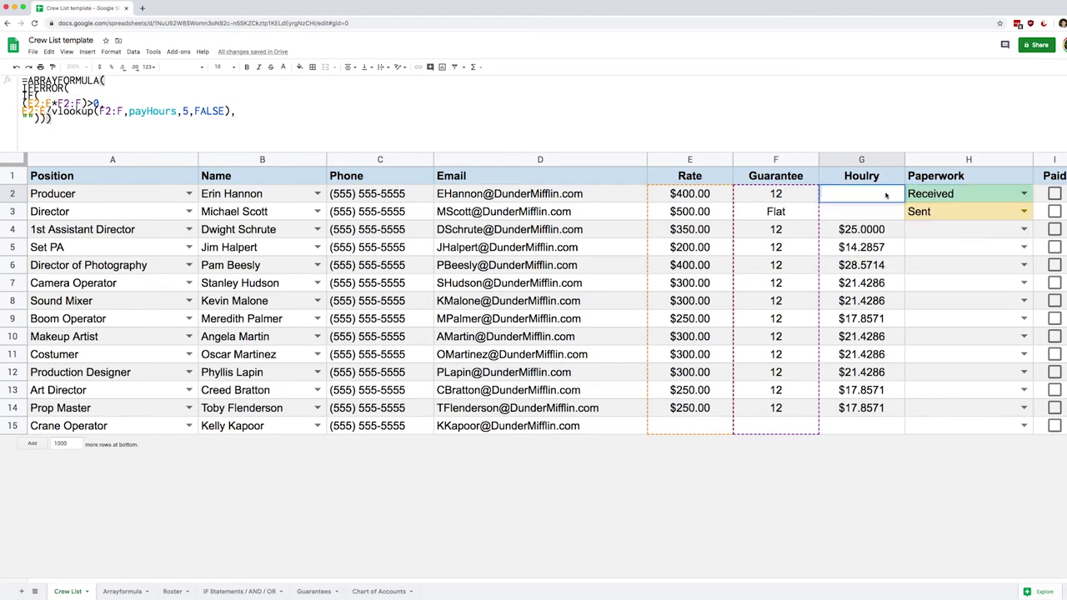
{"action": "key", "text": "Delete"}
{"action": "key", "text": "Down"}
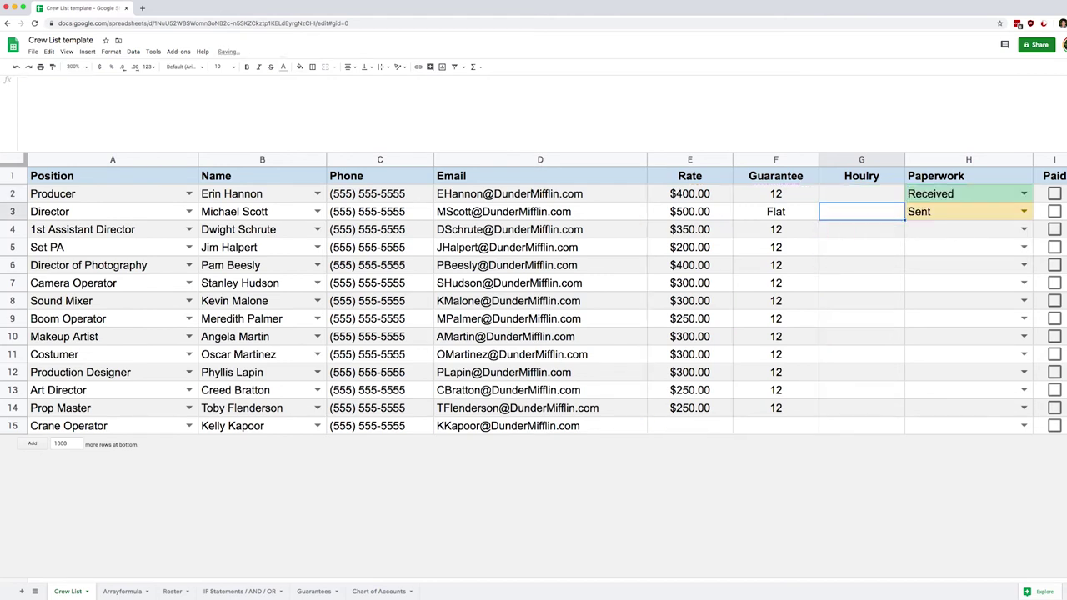
{"action": "key", "text": "ctrl+z"}
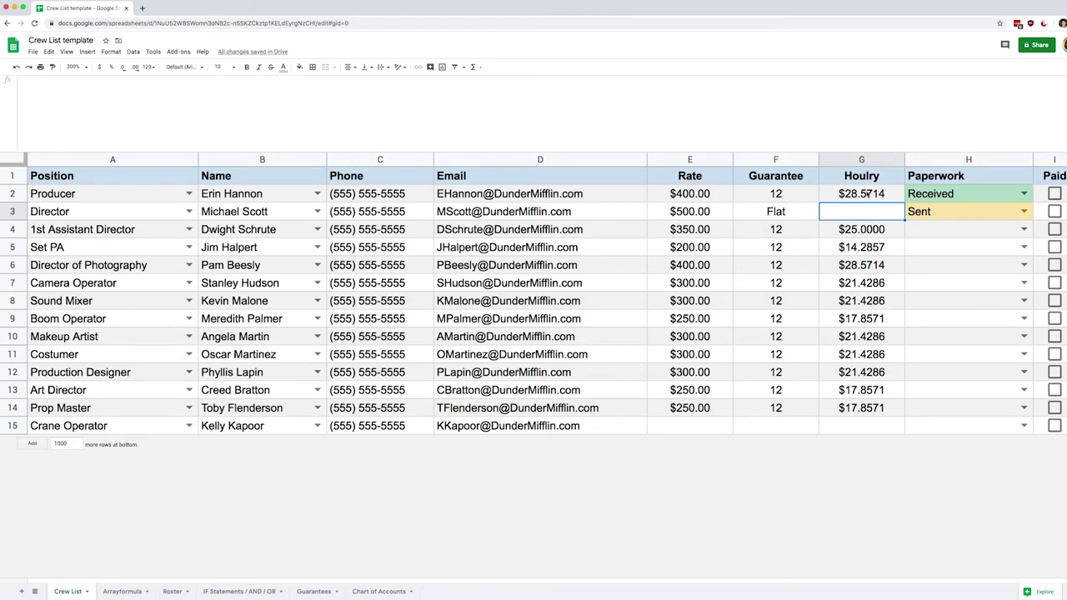
- Compare the contents of G2 with the expanded cells in G3:G15, including G9, G10 and G11
{"action": "left_click", "coordinate": [867, 193]}
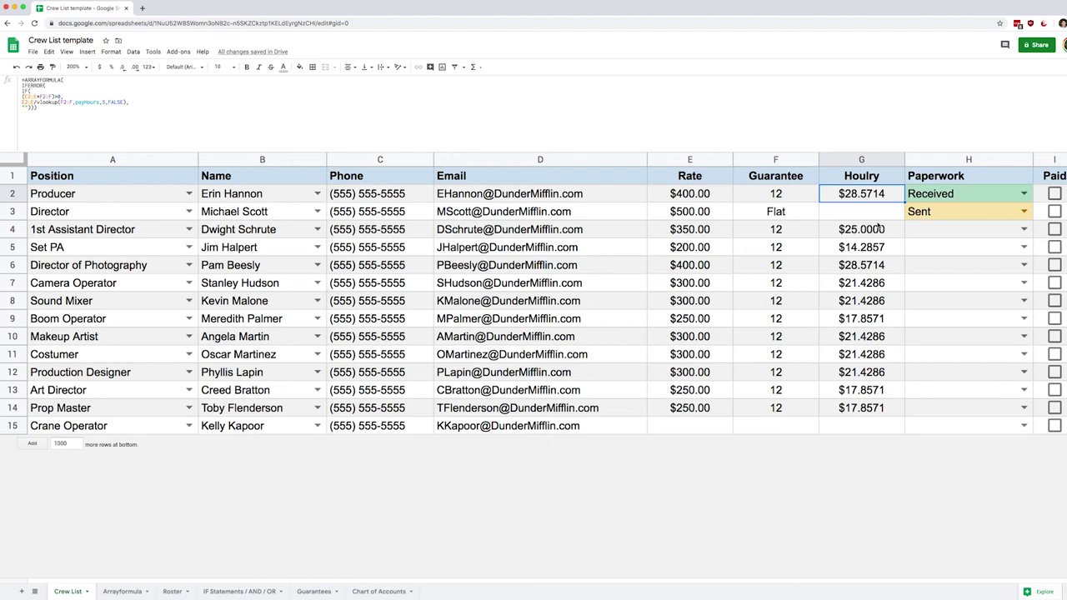
{"action": "left_click_drag", "start_coordinate": [863, 217], "coordinate": [862, 436]}
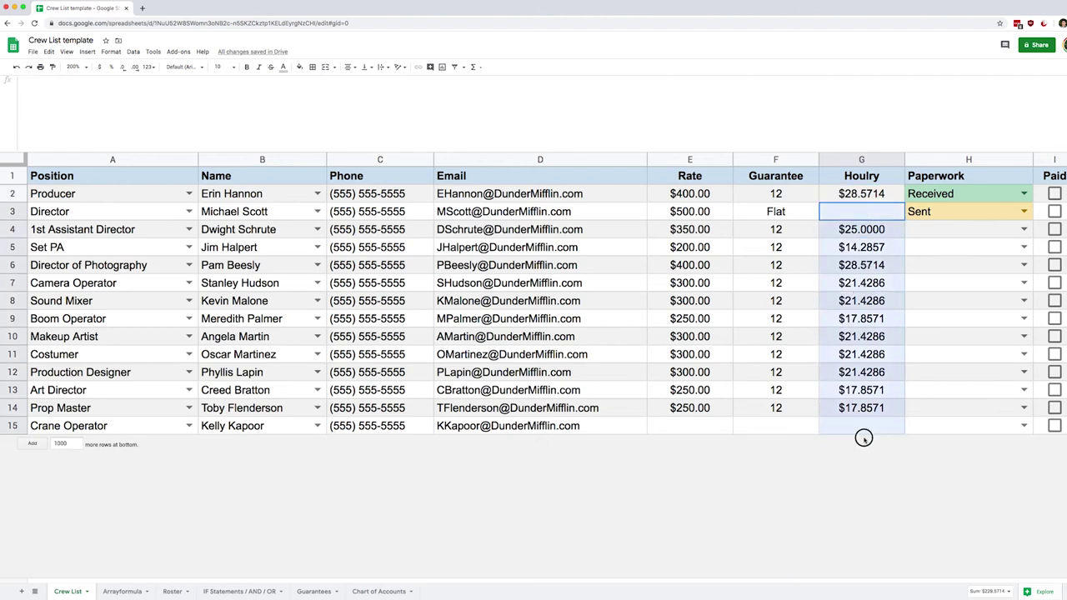
{"action": "left_click", "coordinate": [866, 319]}
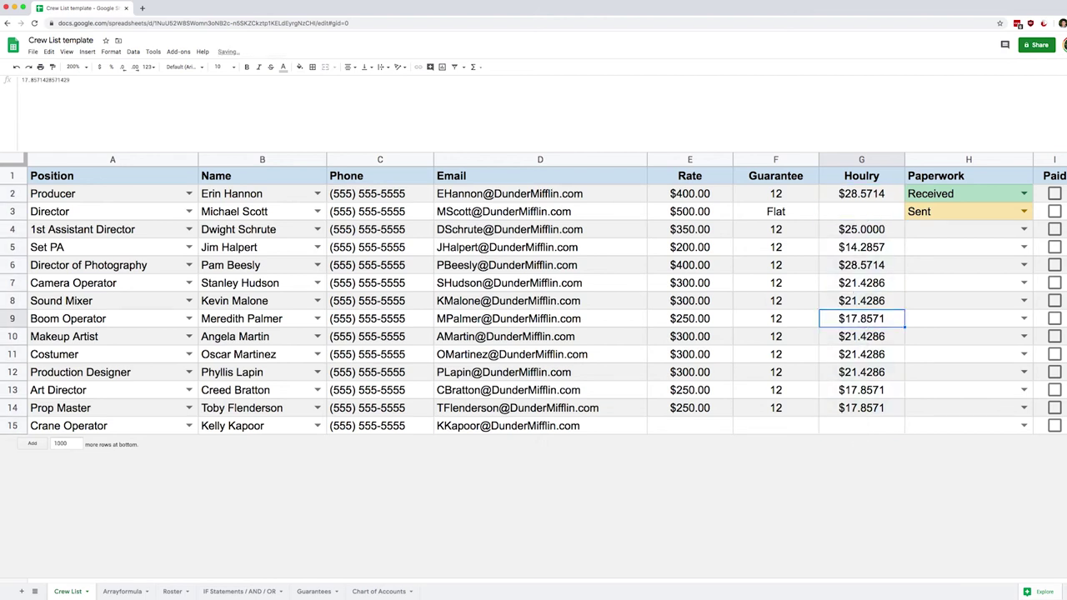
{"action": "left_click", "coordinate": [862, 336]}
{"action": "left_click", "coordinate": [861, 354]}
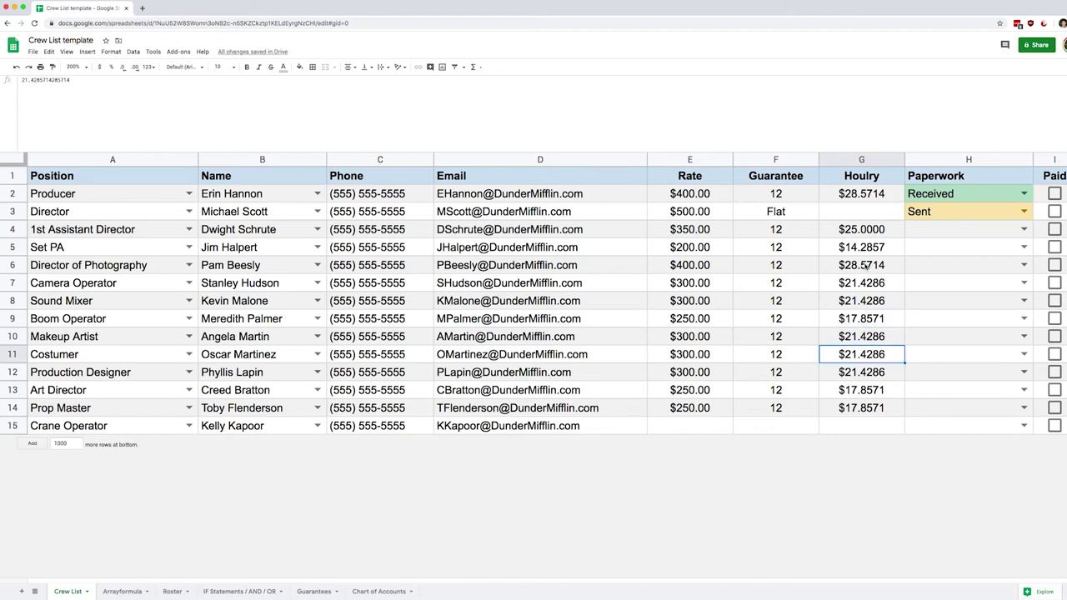
- Overwrite the expanded result in G4 with 10 and undo that entry
{"action": "left_click", "coordinate": [867, 235]}
{"action": "type", "text": "10"}
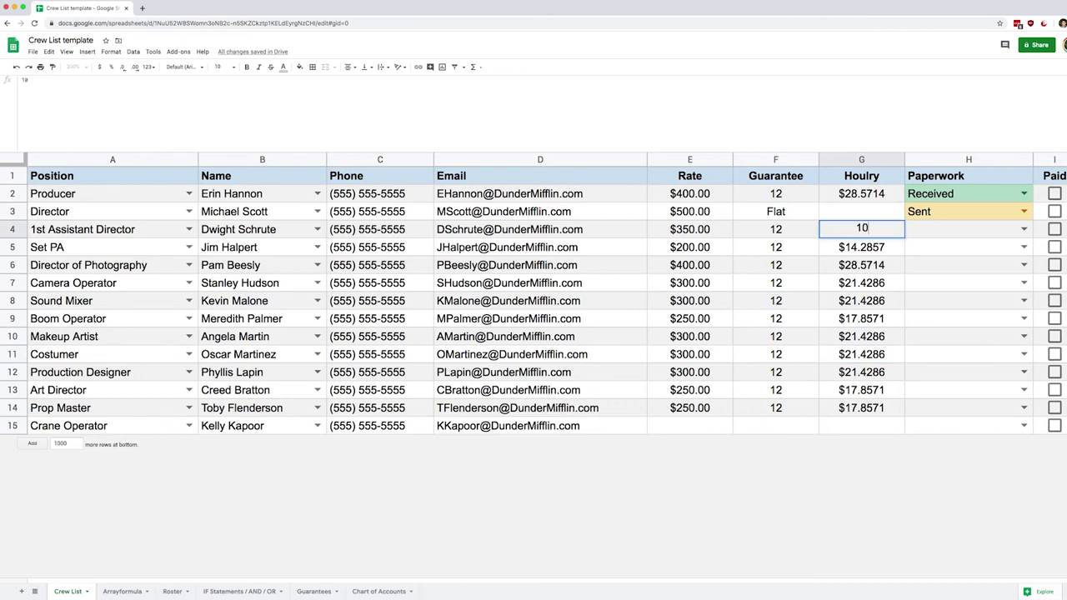
{"action": "key", "text": "Return"}
{"action": "key", "text": "ctrl+z"}
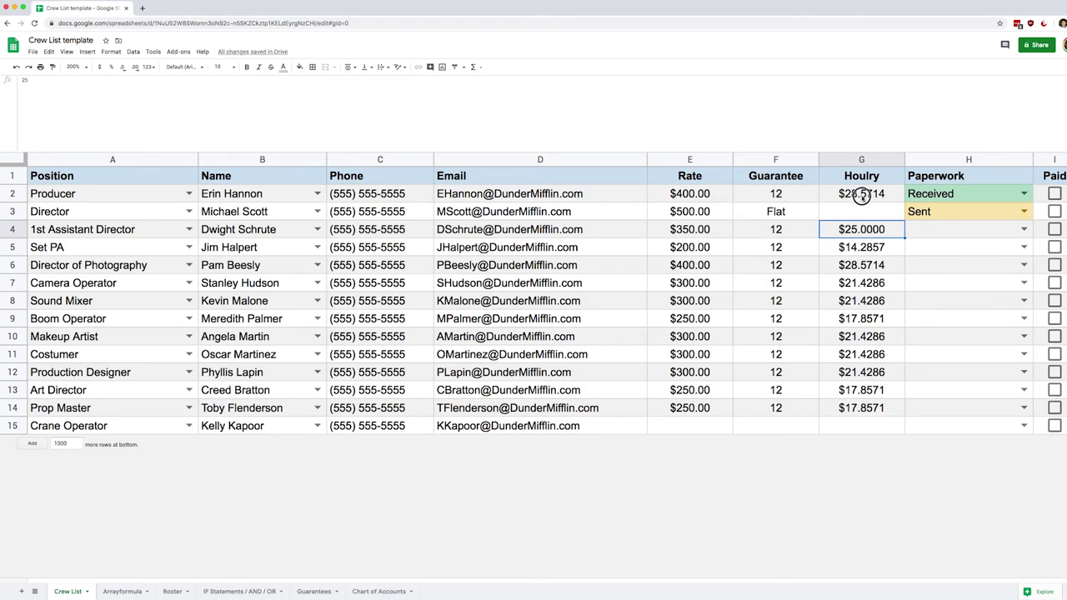
- Compare G2's array formula with the phone and email lookup formulas in C2 and D2
{"action": "left_click", "coordinate": [863, 197]}
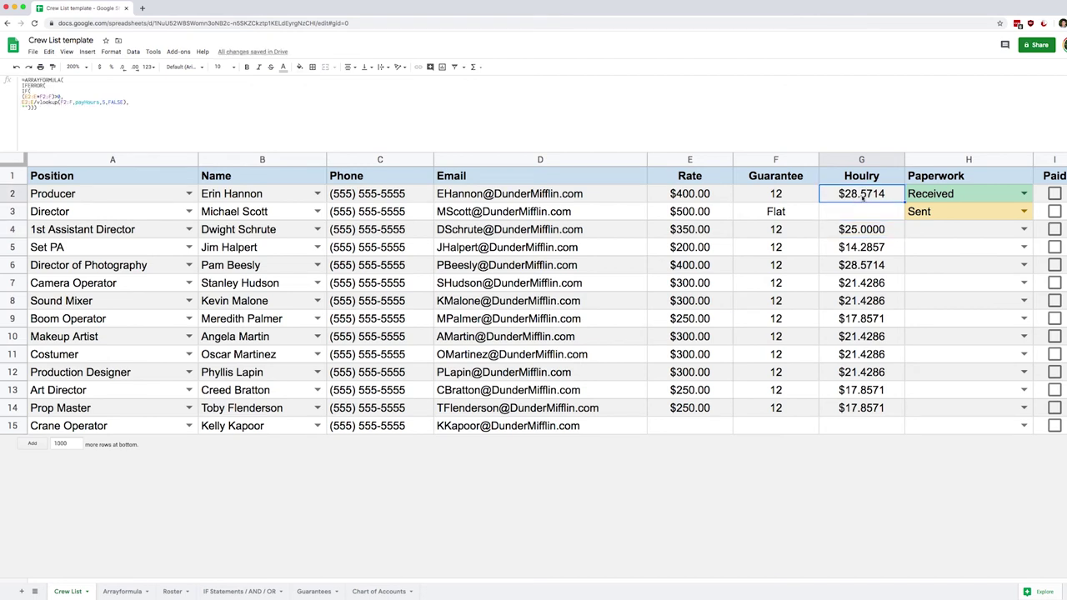
{"action": "left_click", "coordinate": [355, 194]}
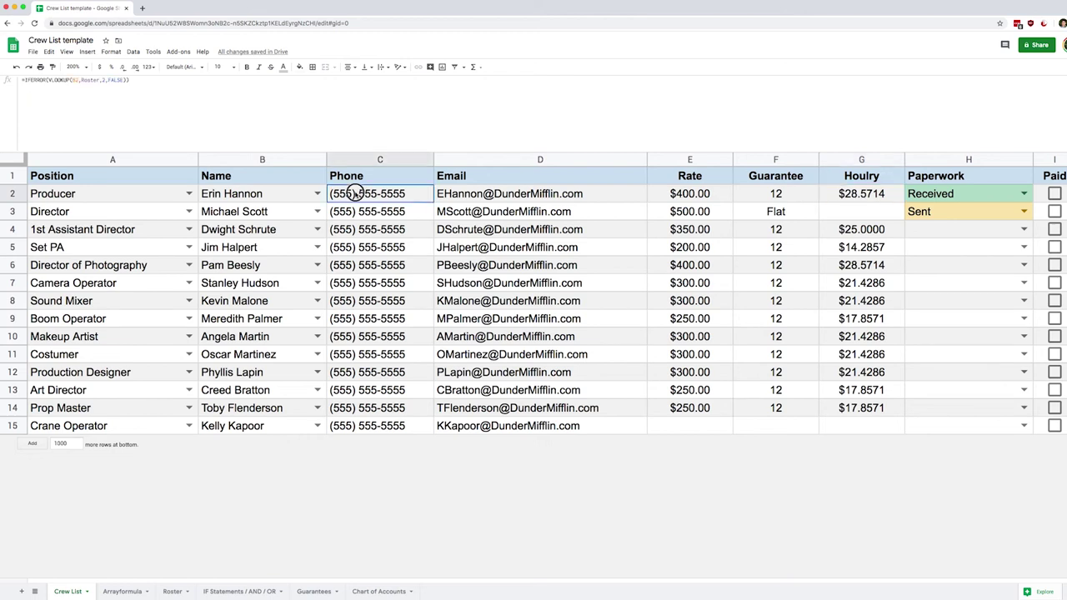
{"action": "left_click", "coordinate": [492, 196]}
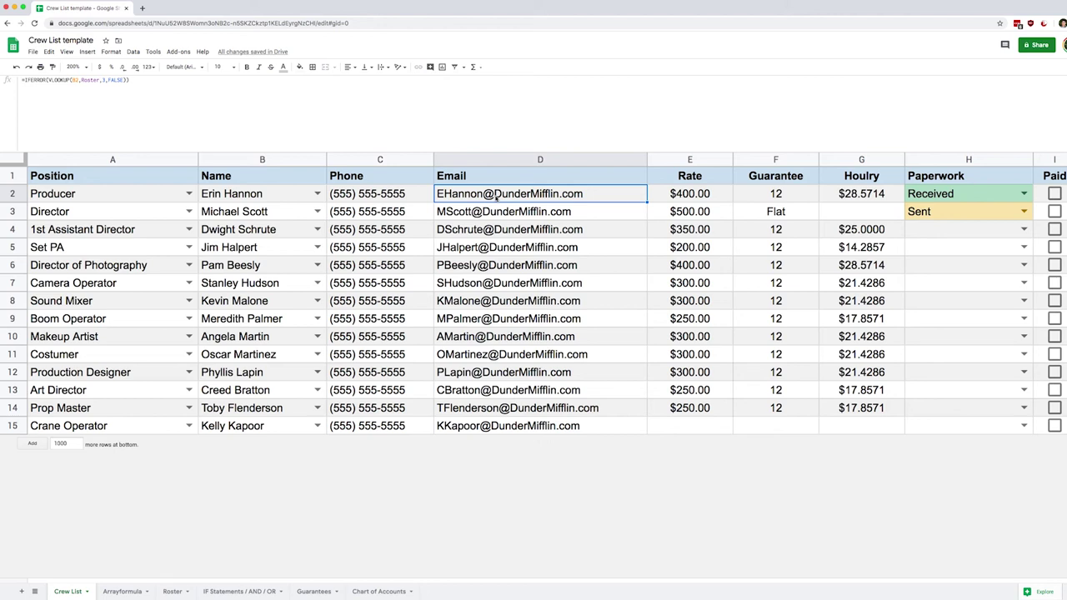
{"action": "left_click", "coordinate": [363, 200]}
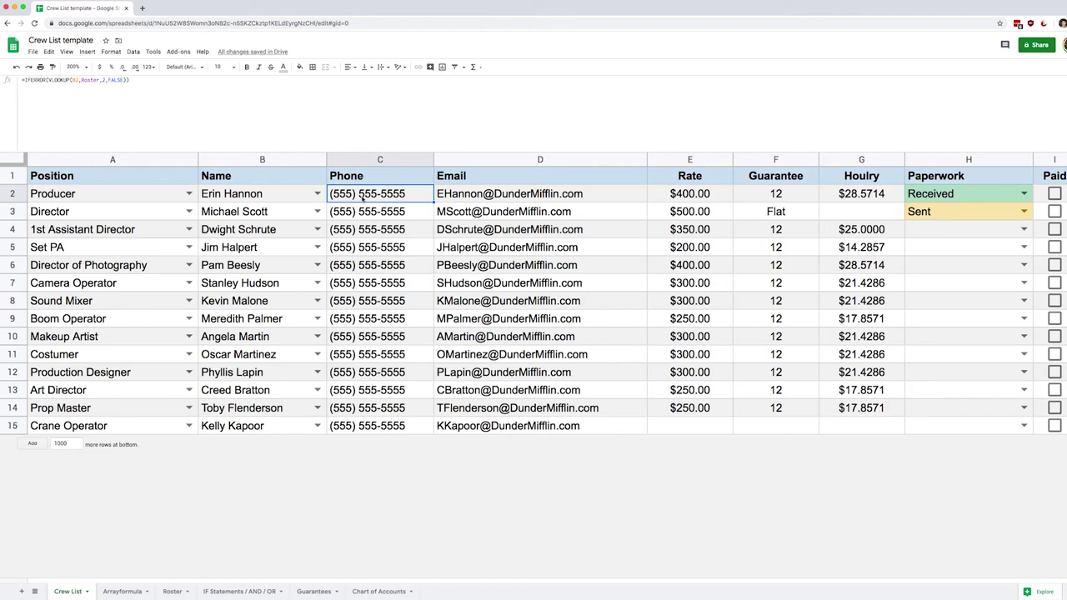
- Insert a blank row above the Director row in row 3
{"action": "left_click", "coordinate": [12, 211]}
{"action": "right_click", "coordinate": [12, 211]}
{"action": "left_click", "coordinate": [42, 279]}
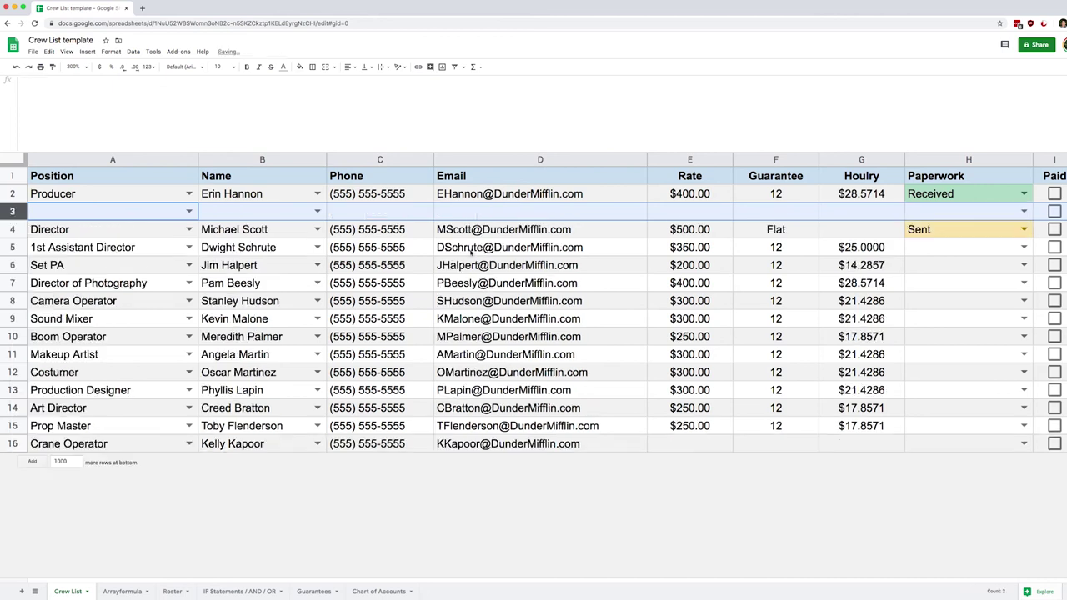
- Enter a first name that is not on the roster in B3 and a placeholder phone number in C3
{"action": "left_click", "coordinate": [276, 212]}
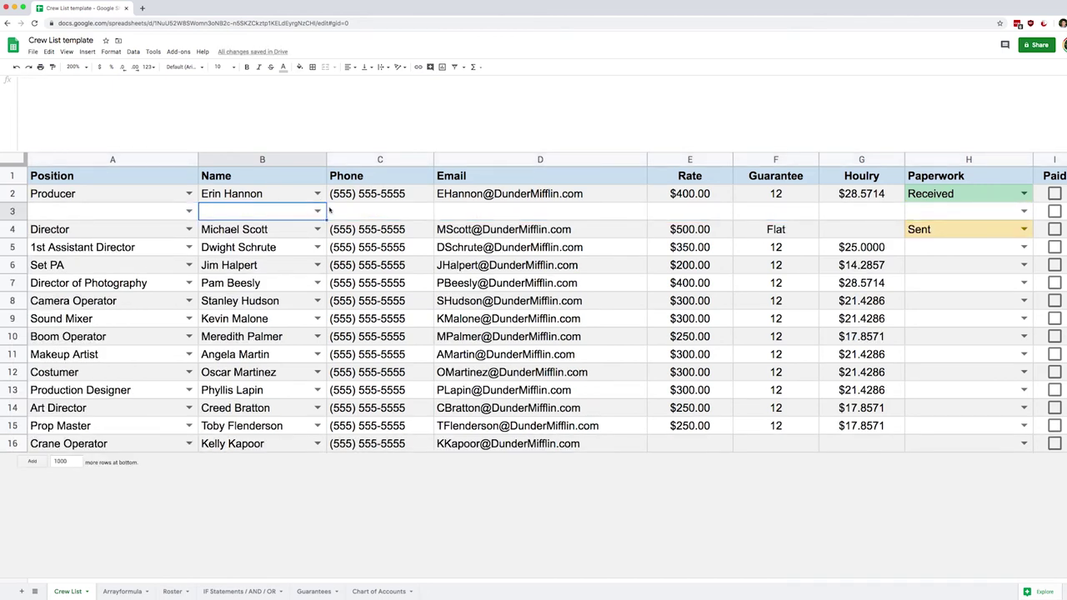
{"action": "type", "text": "J"}
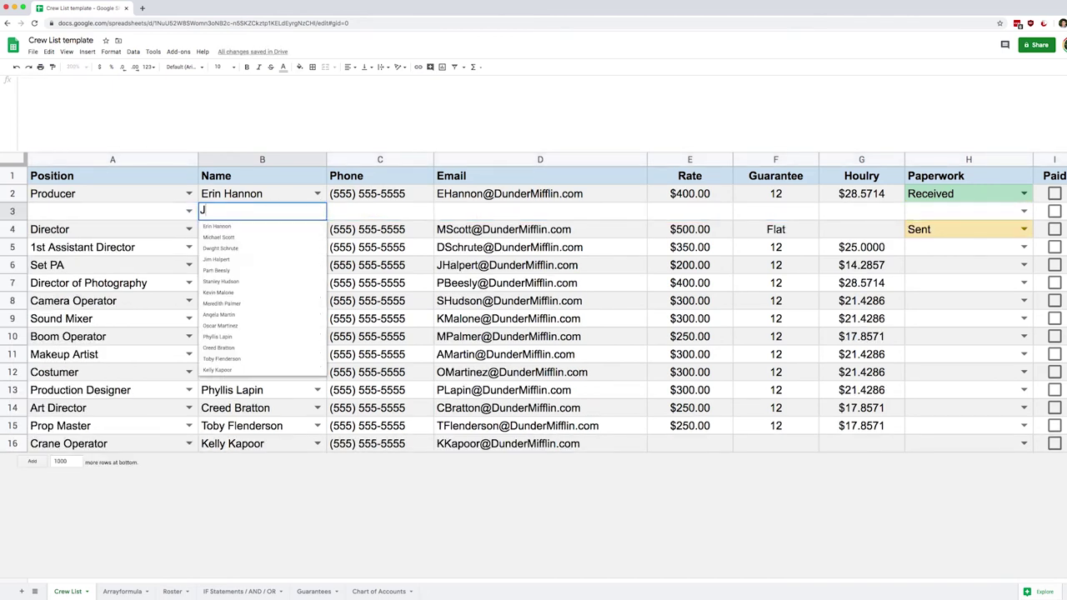
{"action": "type", "text": "ohn"}
{"action": "key", "text": "Tab"}
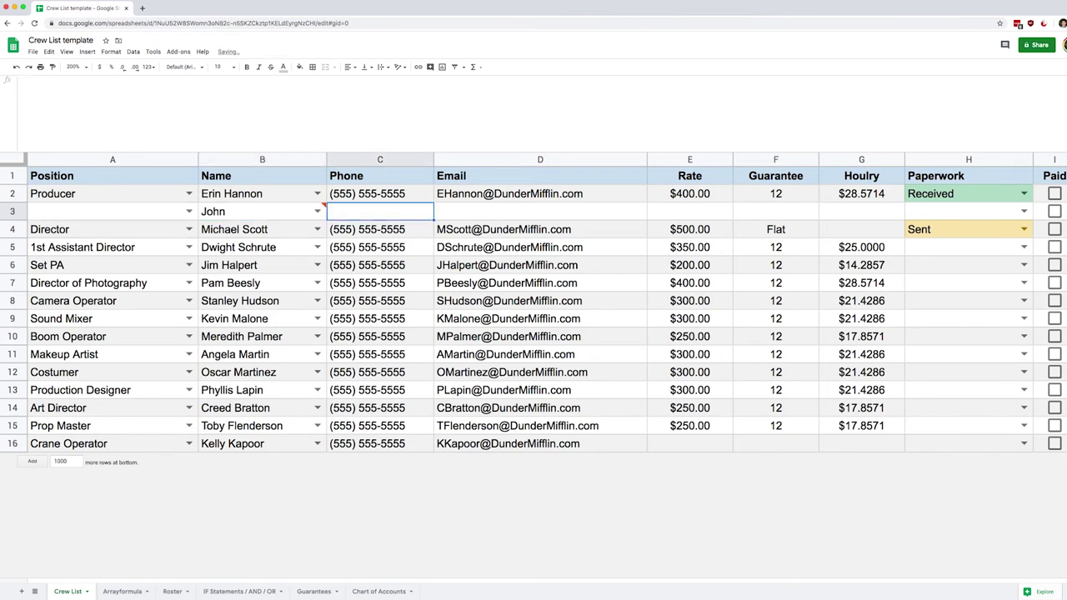
{"action": "type", "text": "111"}
{"action": "key", "text": "Return"}
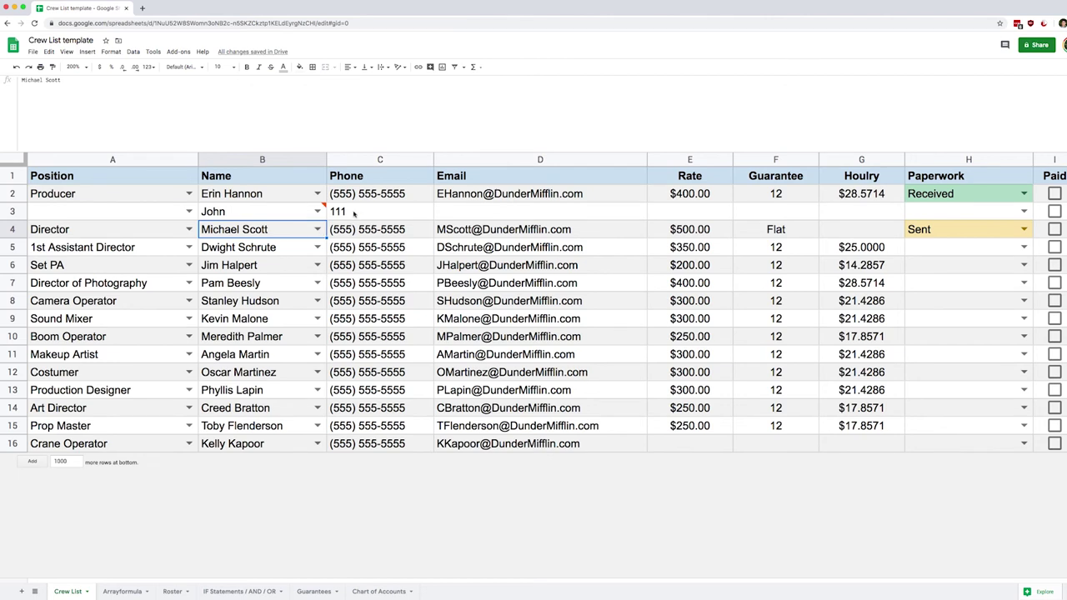
- Pick a listed crew member as the name in B3 and copy C2's phone lookup formula into C3
{"action": "left_click", "coordinate": [366, 196]}
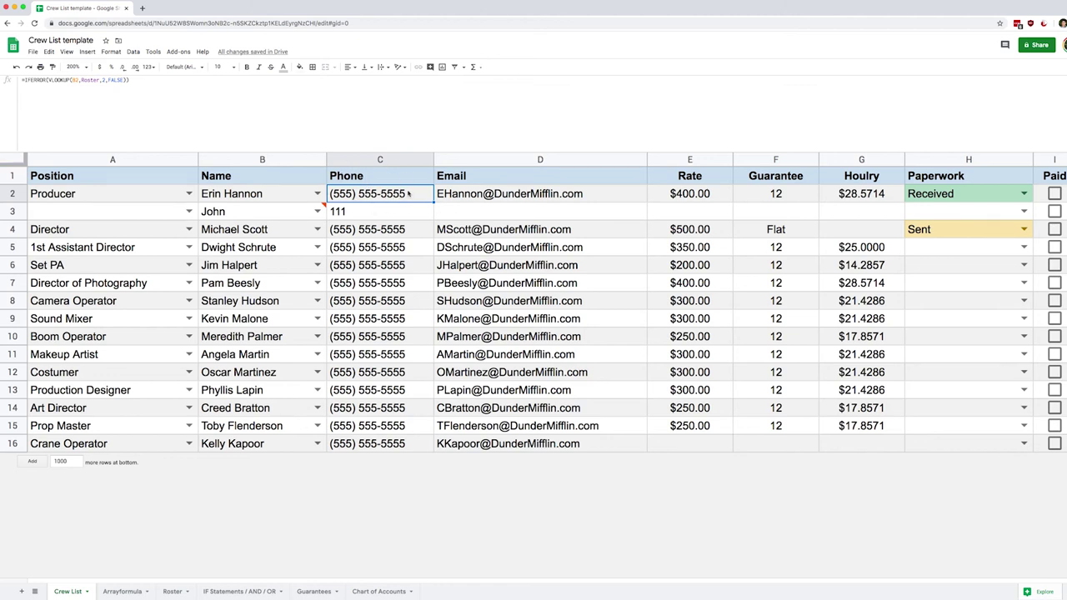
{"action": "left_click", "coordinate": [317, 211]}
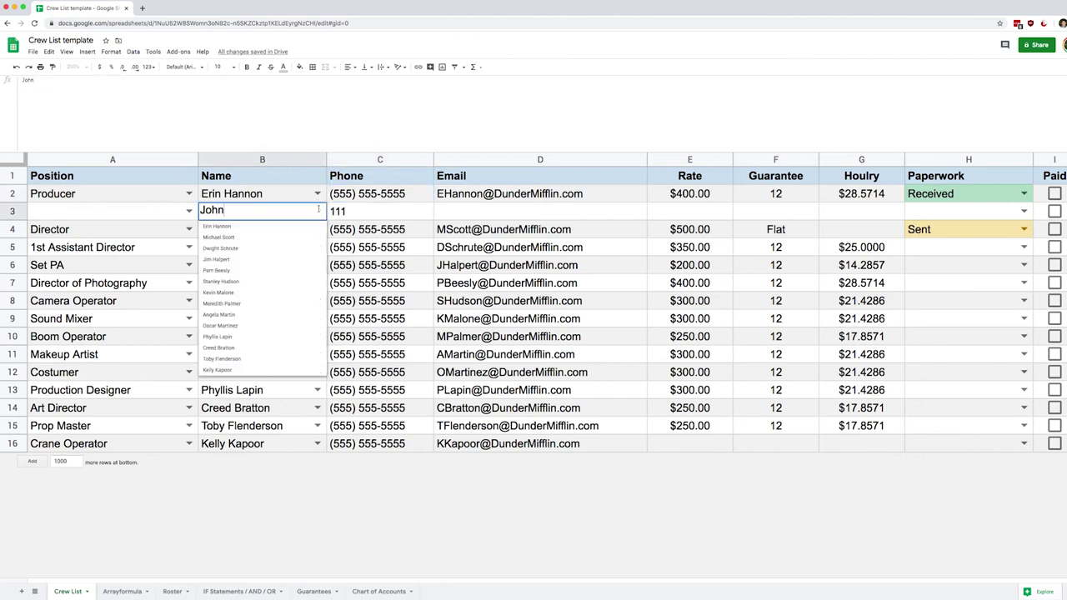
{"action": "left_click", "coordinate": [257, 266]}
{"action": "left_click", "coordinate": [386, 208]}
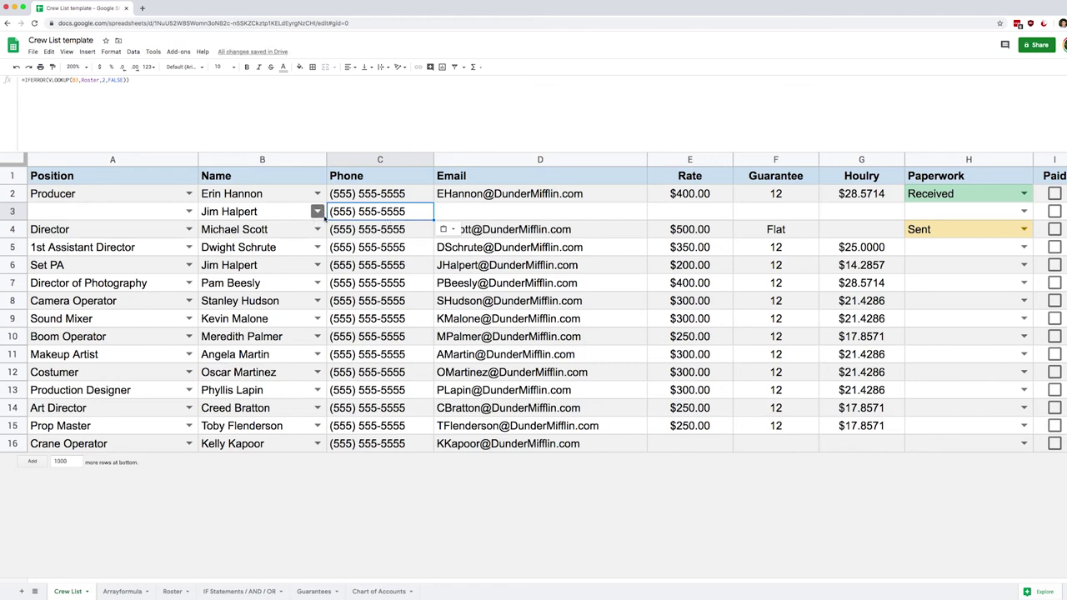
- Delete the inserted test row 3
{"action": "left_click", "coordinate": [20, 214]}
{"action": "right_click", "coordinate": [20, 215]}
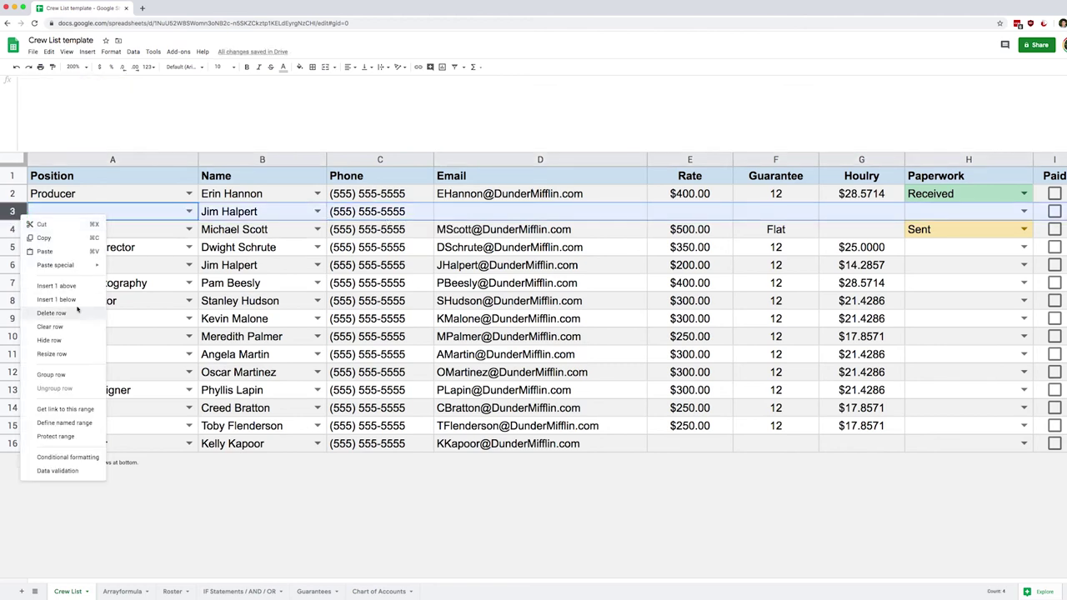
{"action": "left_click", "coordinate": [77, 314]}
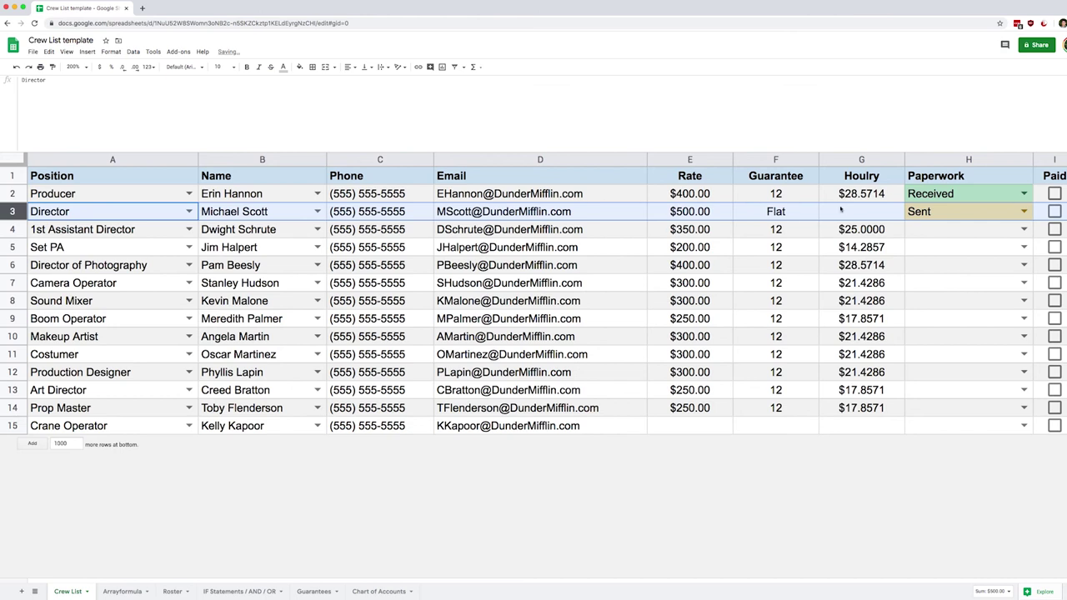
- Delete the array formula in G2 and restore it by undoing the deletion
{"action": "left_click", "coordinate": [855, 199]}
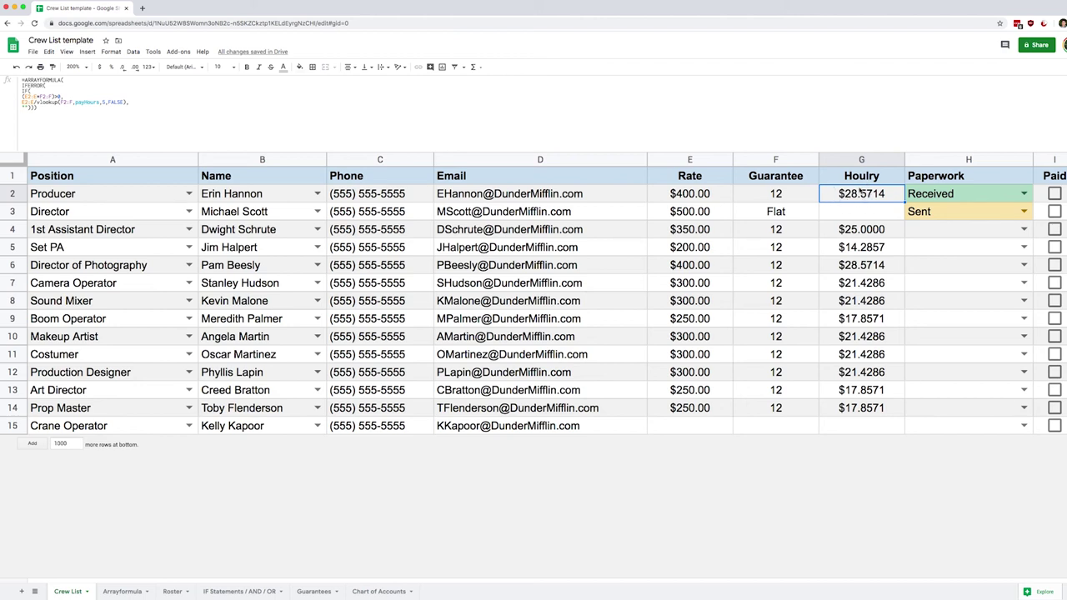
{"action": "key", "text": "Delete"}
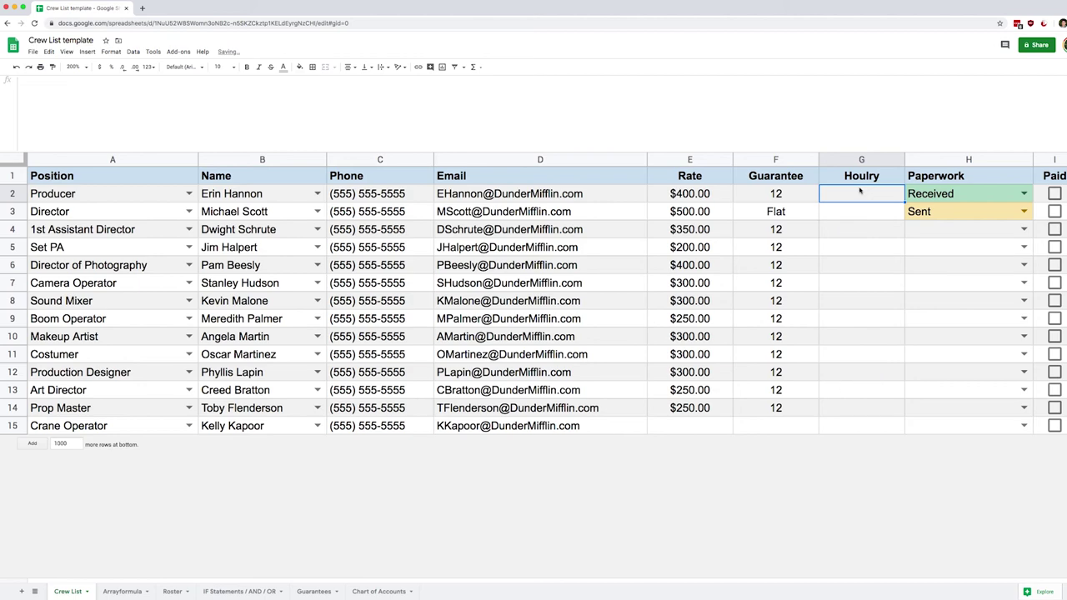
{"action": "key", "text": "super+z"}
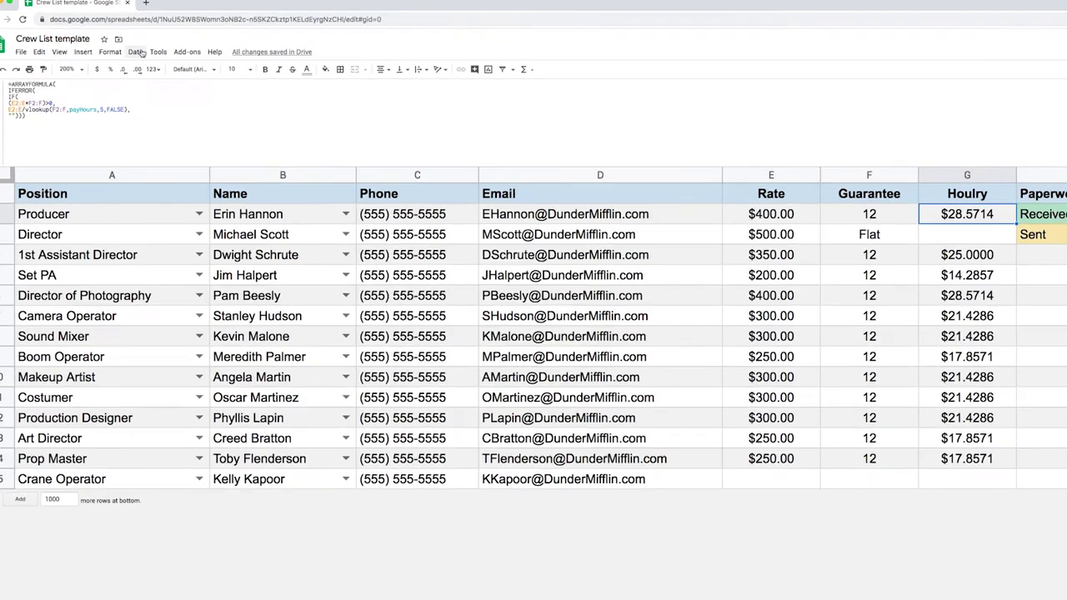
- Start a new protected range for cell G2 on the Crew List sheet with the description "Hourly Rate Formula"
{"action": "left_click", "coordinate": [136, 52]}
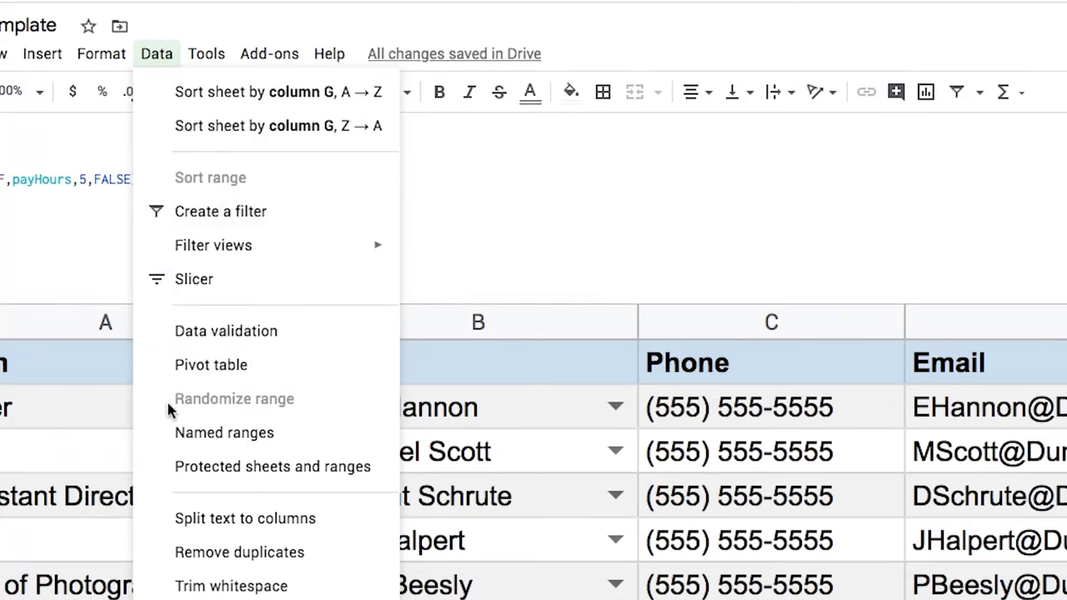
{"action": "left_click", "coordinate": [171, 472]}
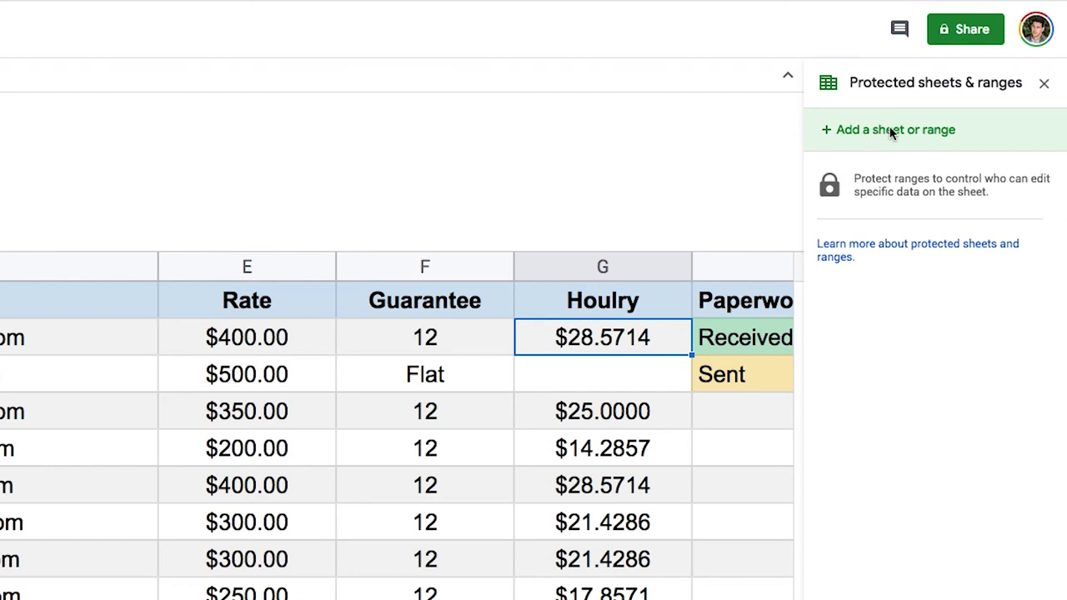
{"action": "left_click", "coordinate": [891, 130]}
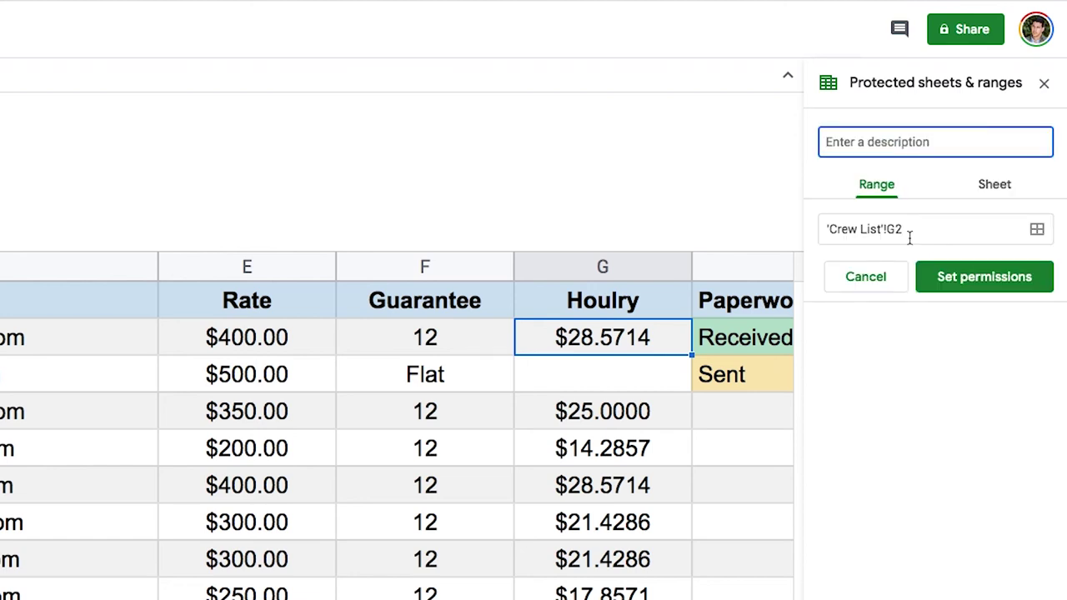
{"action": "left_click_drag", "start_coordinate": [909, 230], "coordinate": [808, 236]}
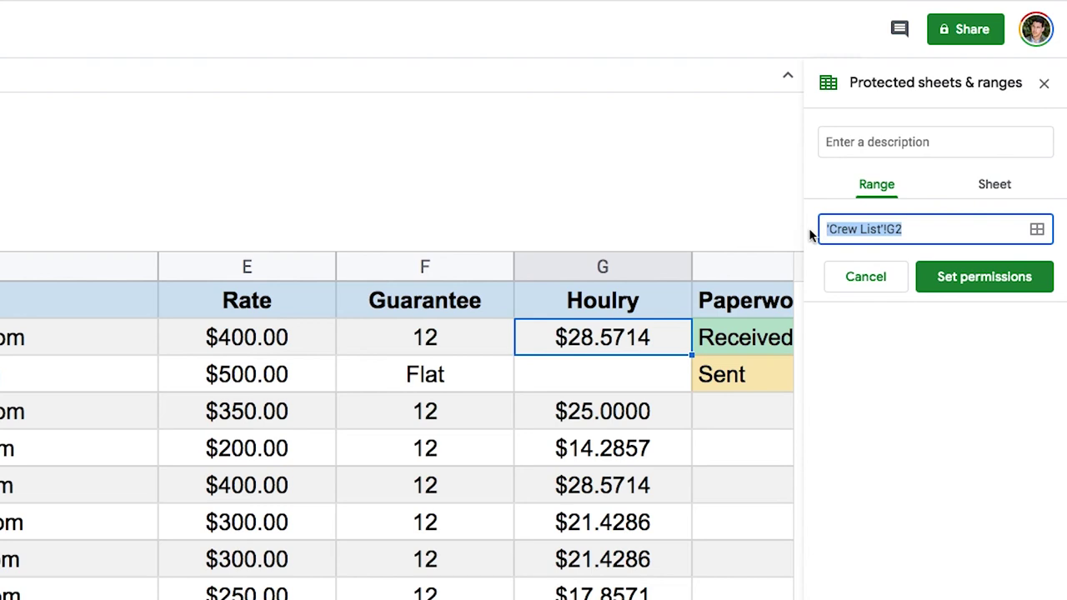
{"action": "left_click", "coordinate": [926, 229]}
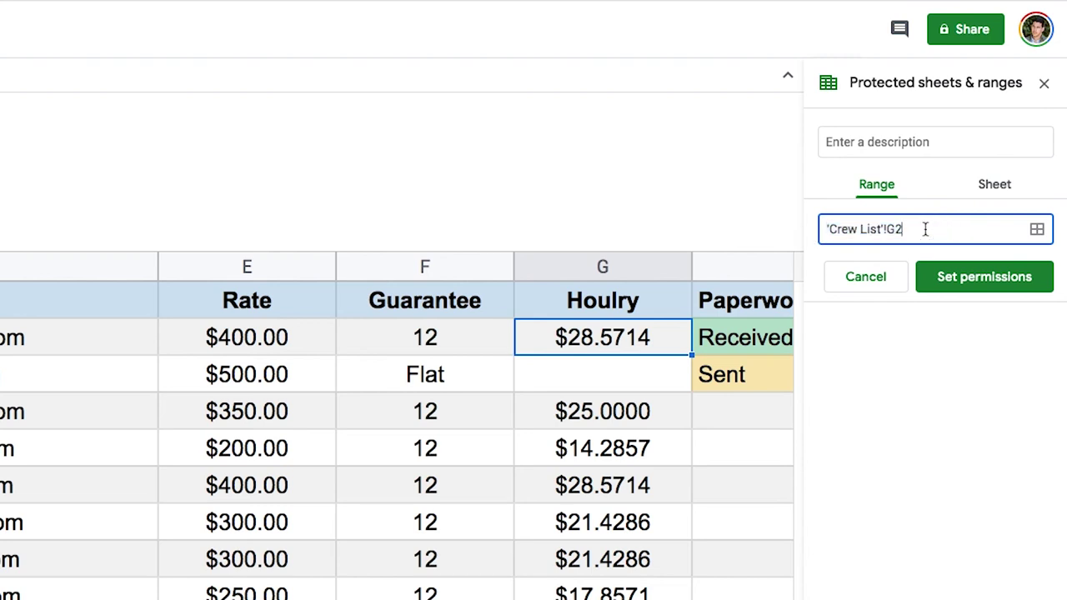
{"action": "left_click", "coordinate": [897, 143]}
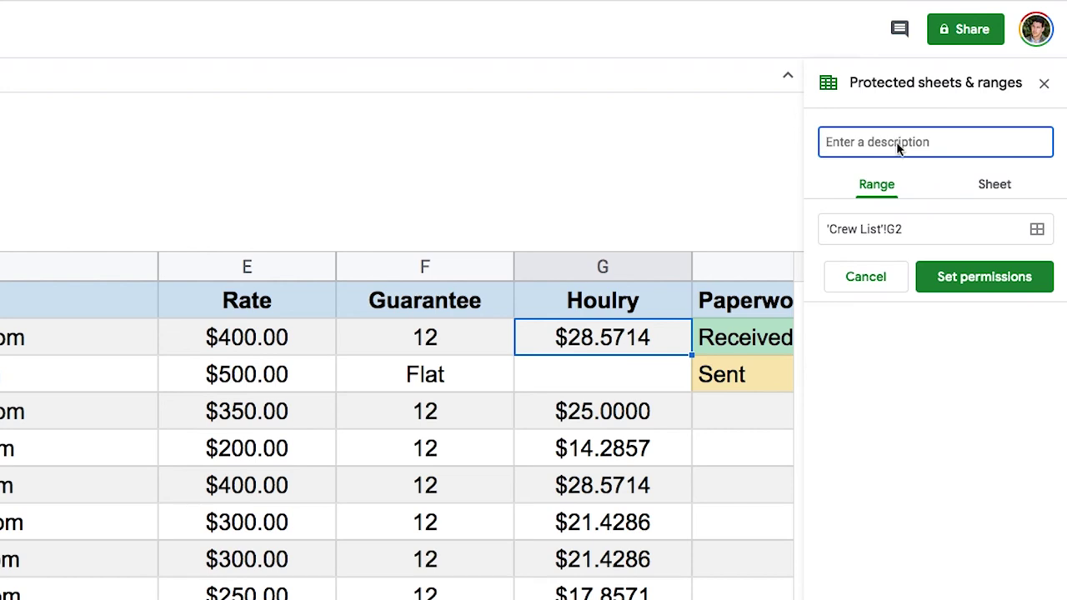
{"action": "type", "text": "Hourly Rate Formula"}
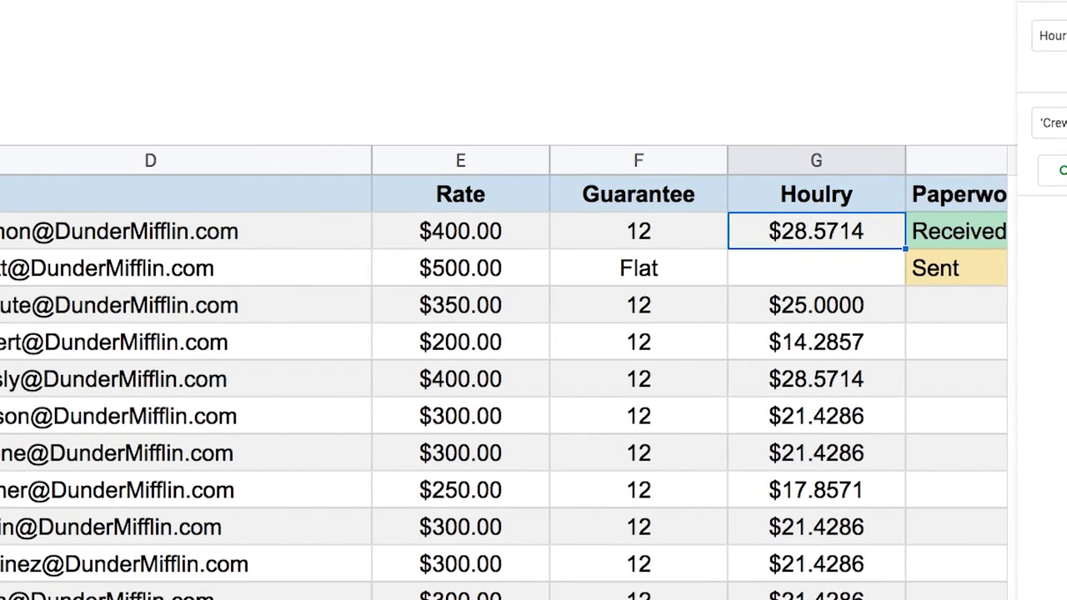
- Set the G2 range's editing permissions to show a warning when editing this range
{"action": "left_click", "coordinate": [1066, 170]}
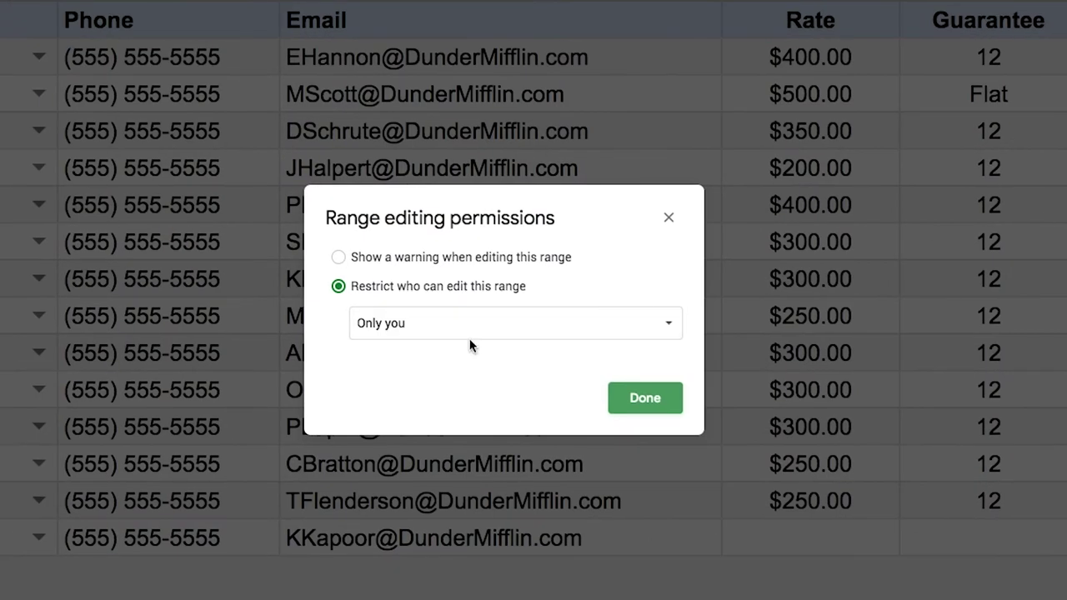
{"action": "left_click", "coordinate": [667, 331]}
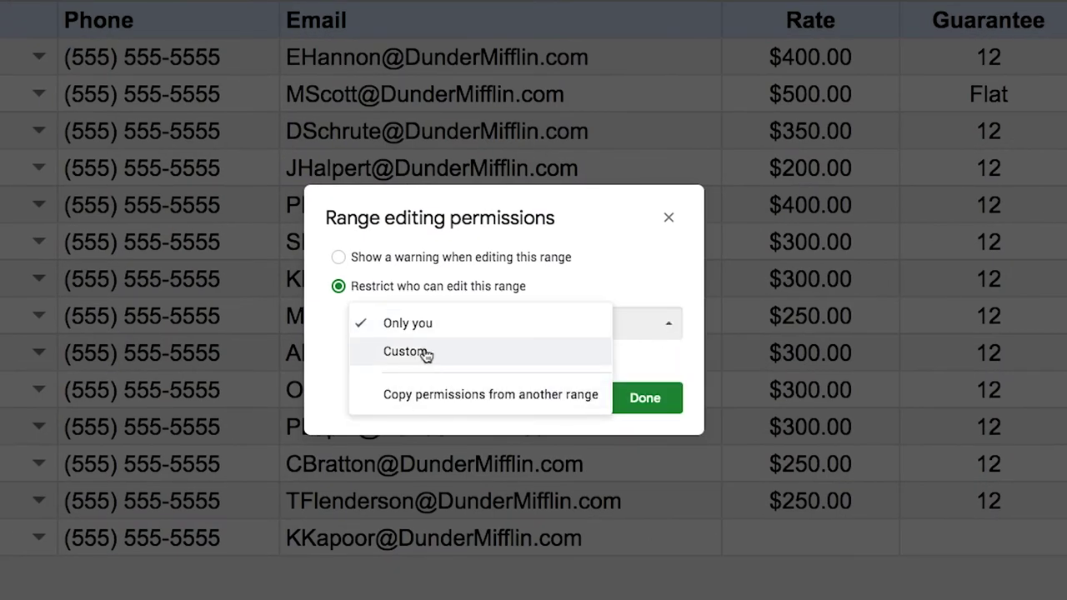
{"action": "left_click", "coordinate": [339, 258]}
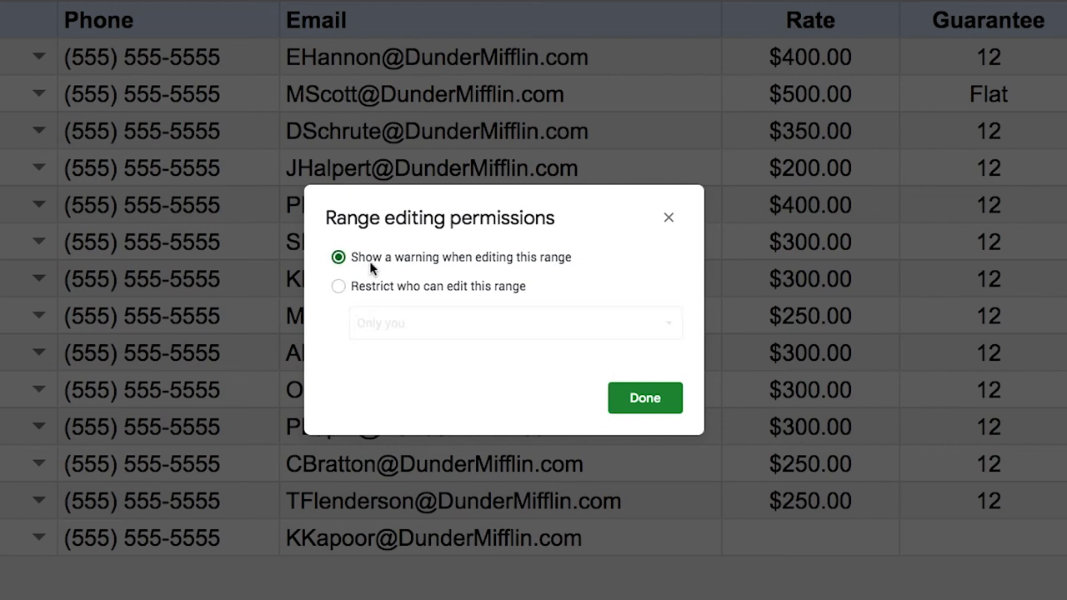
{"action": "left_click", "coordinate": [643, 400]}
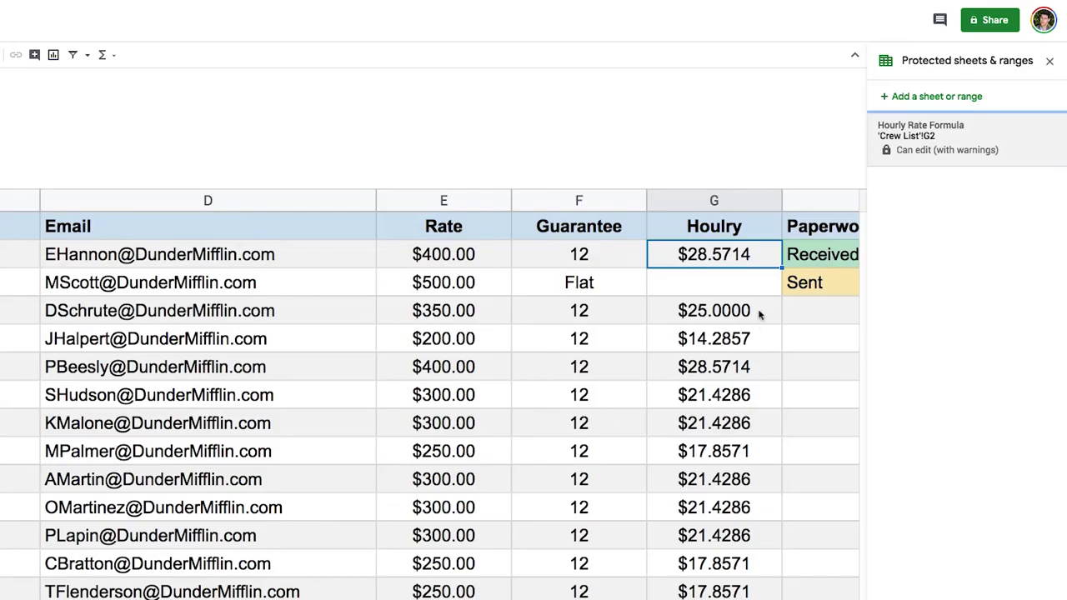
- Try to edit the protected formula cell G2, then cancel the edit
{"action": "left_click", "coordinate": [738, 292]}
{"action": "left_click", "coordinate": [731, 262]}
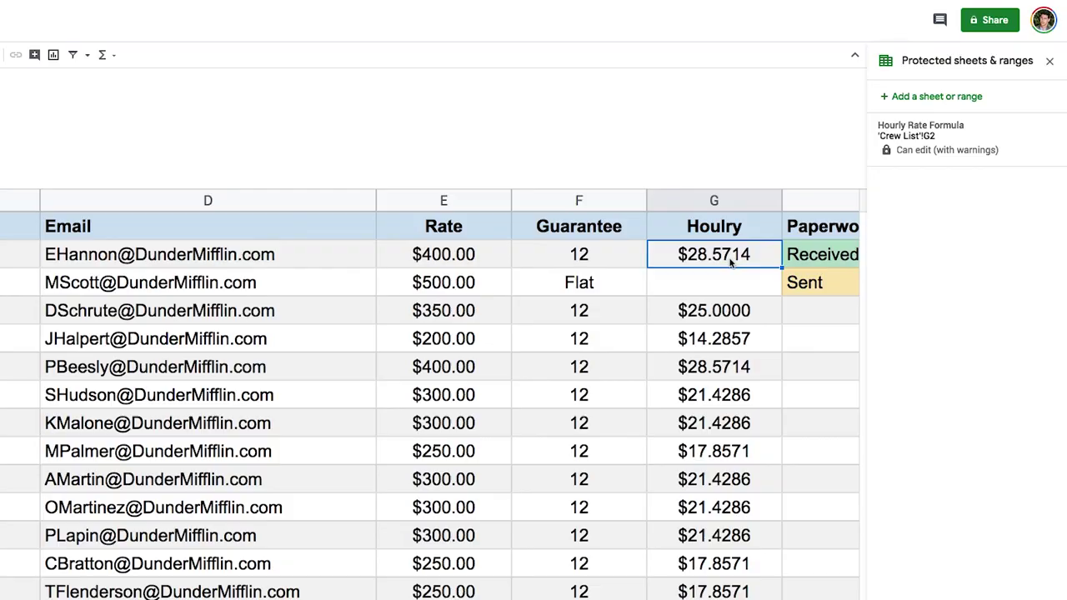
{"action": "key", "text": "Return"}
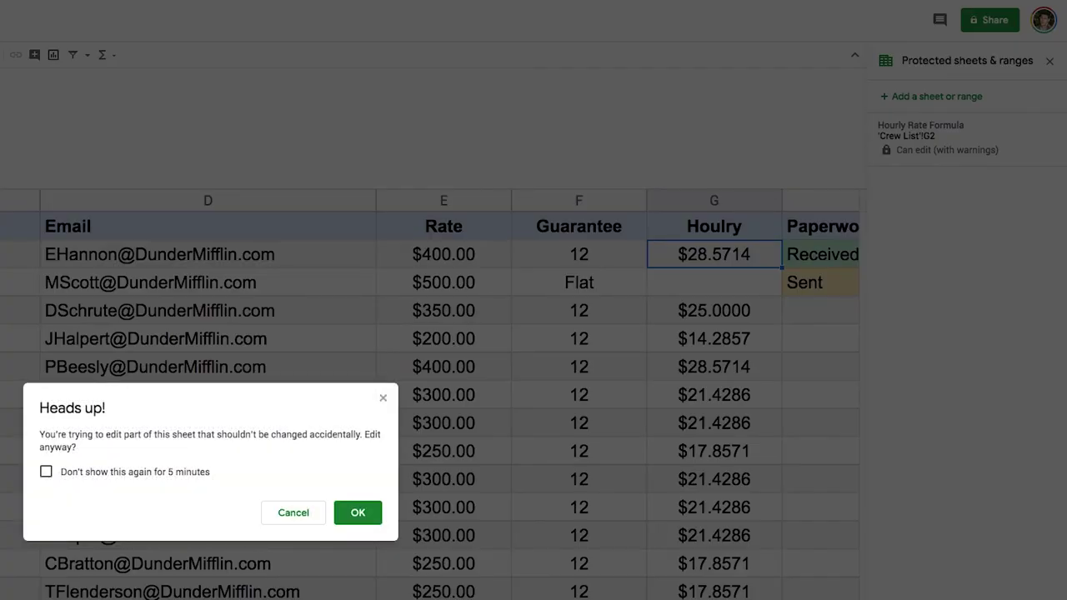
{"action": "left_click", "coordinate": [304, 516]}
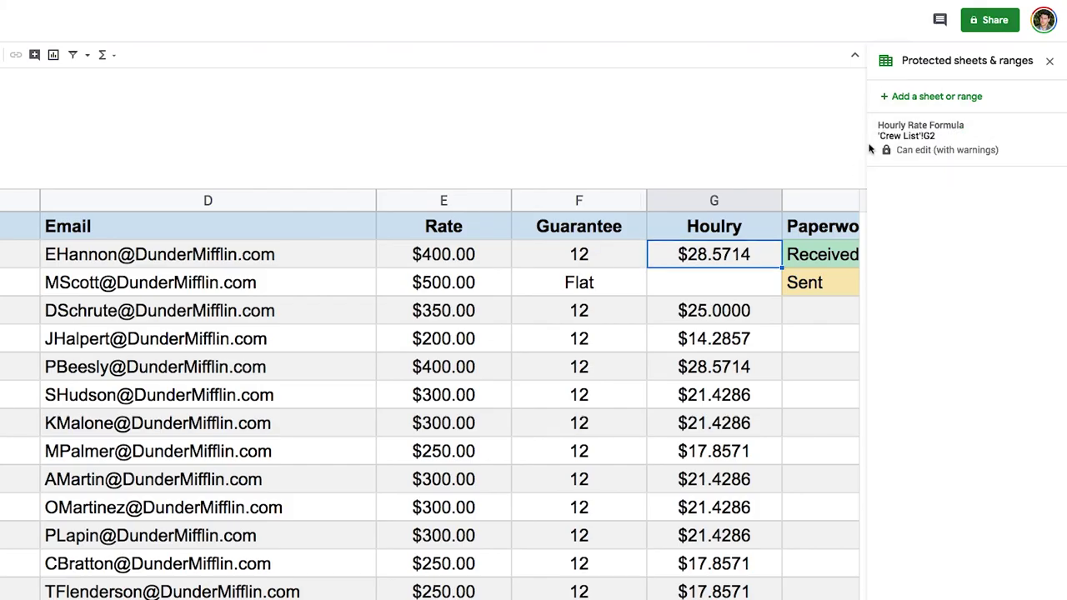
- Review the saved G2 protection's settings and the whole-sheet protection options, including the exception for certain cells
{"action": "left_click", "coordinate": [939, 137]}
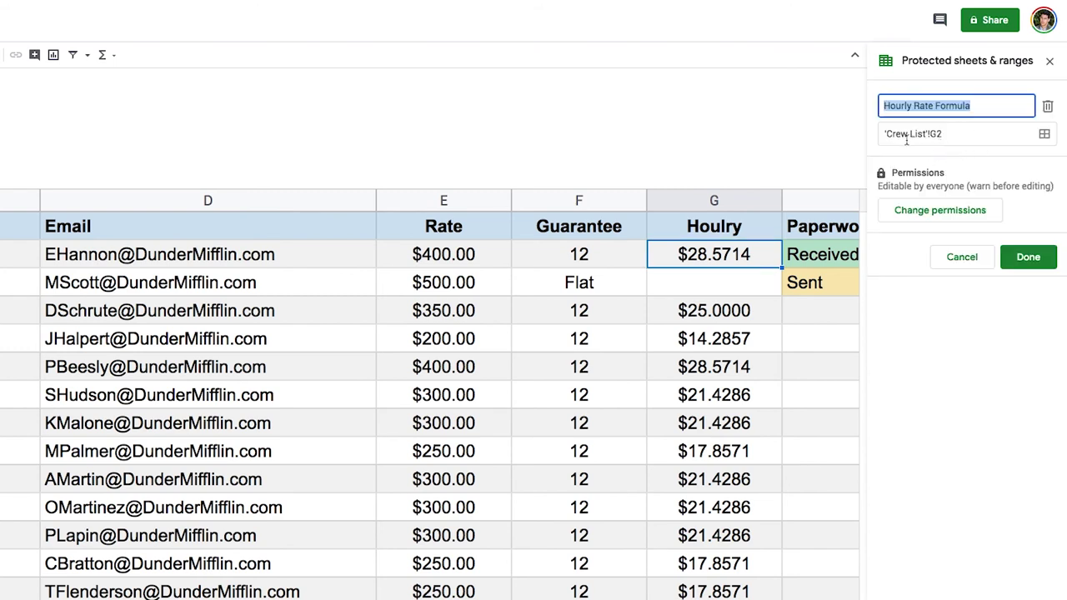
{"action": "left_click", "coordinate": [962, 257]}
{"action": "left_click", "coordinate": [920, 99]}
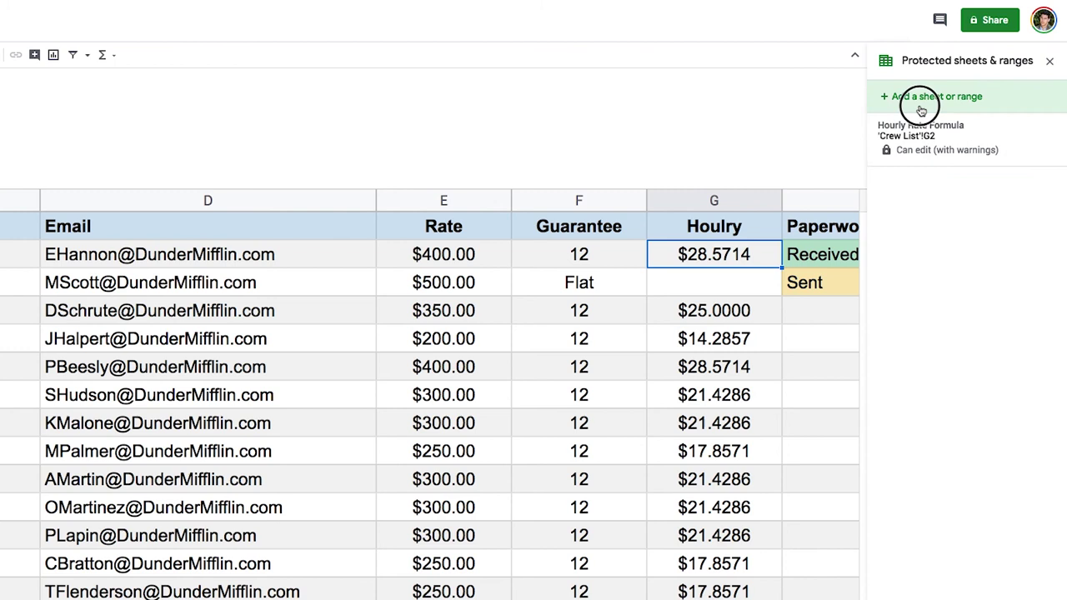
{"action": "left_click", "coordinate": [1022, 139]}
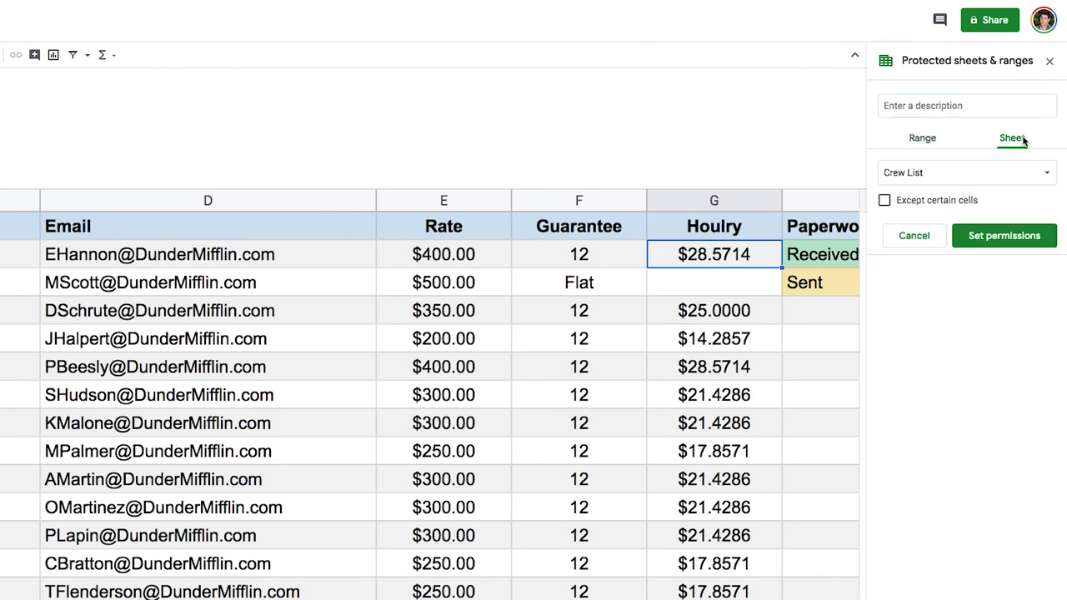
{"action": "left_click", "coordinate": [885, 201]}
{"action": "left_click", "coordinate": [885, 202]}
{"action": "left_click", "coordinate": [924, 136]}
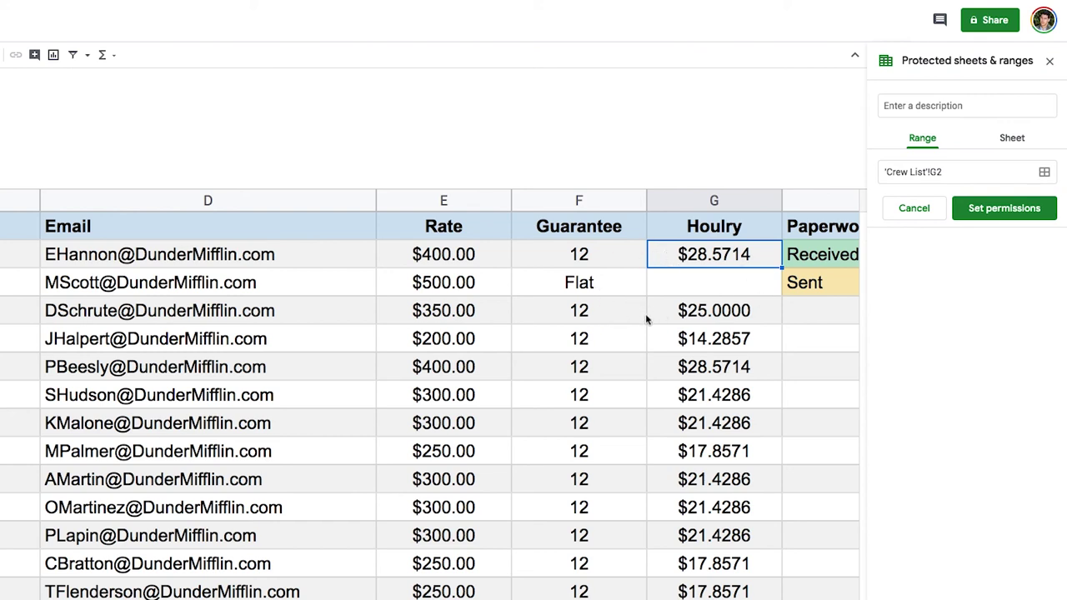
{"action": "left_click_drag", "start_coordinate": [593, 314], "coordinate": [714, 310]}
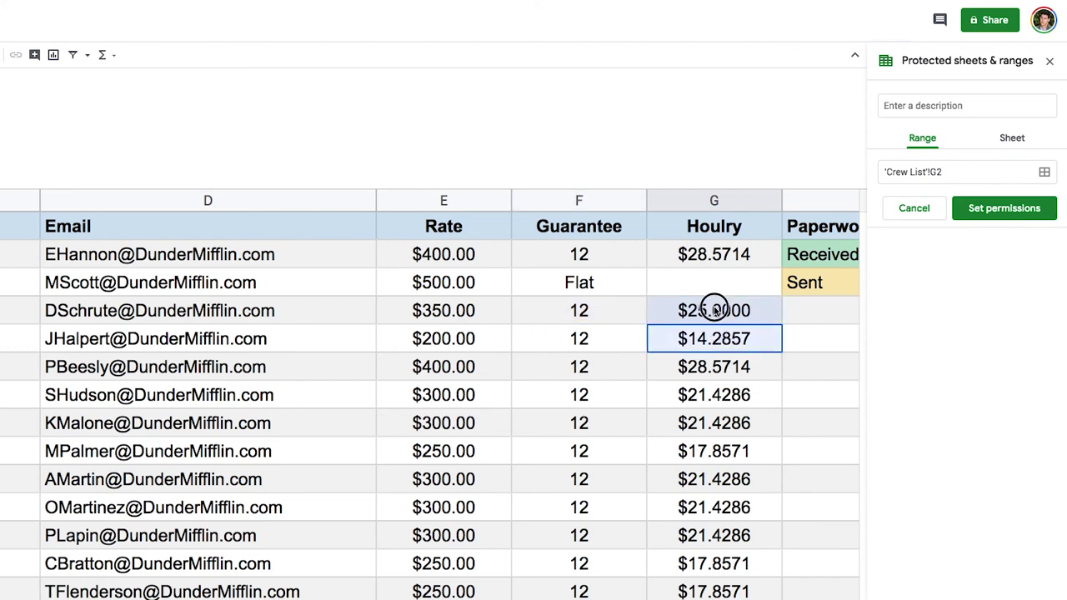
{"action": "left_click_drag", "start_coordinate": [583, 318], "coordinate": [722, 342]}
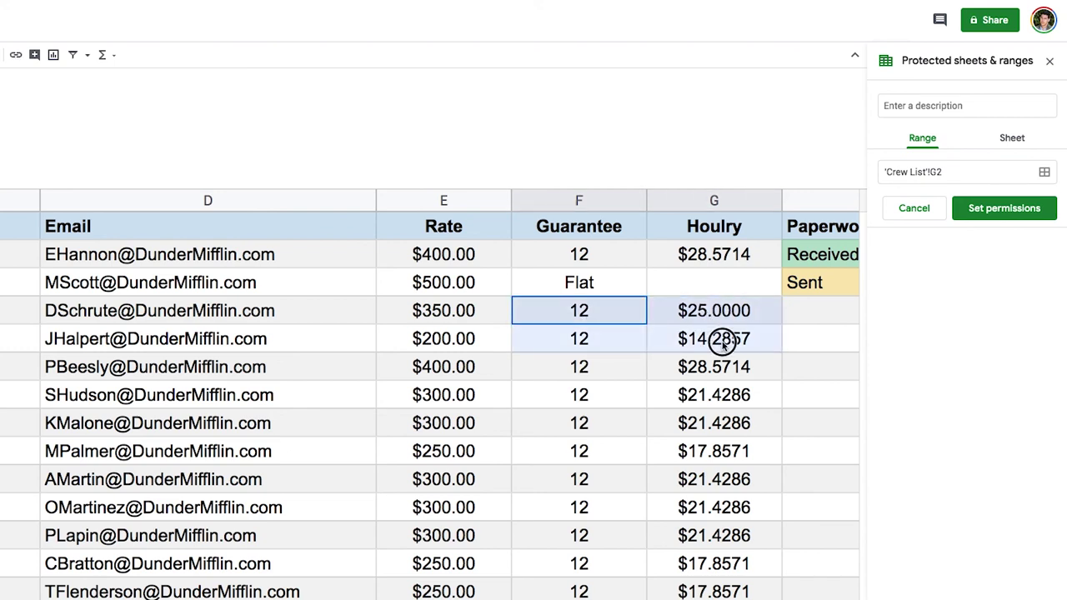
{"action": "left_click", "coordinate": [458, 313]}
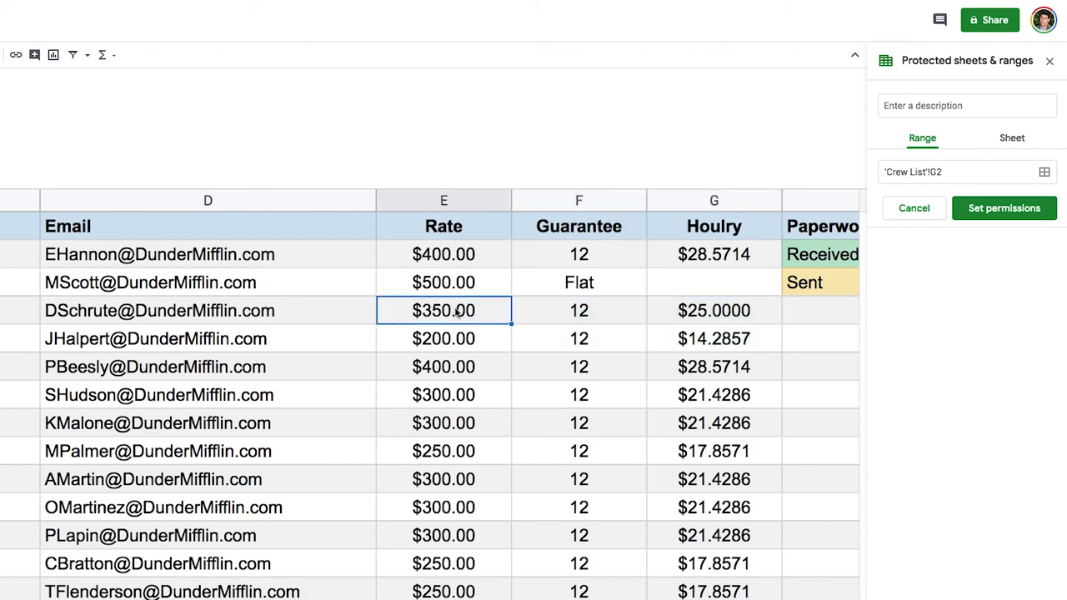
{"action": "left_click", "coordinate": [690, 316], "text": "ctrl"}
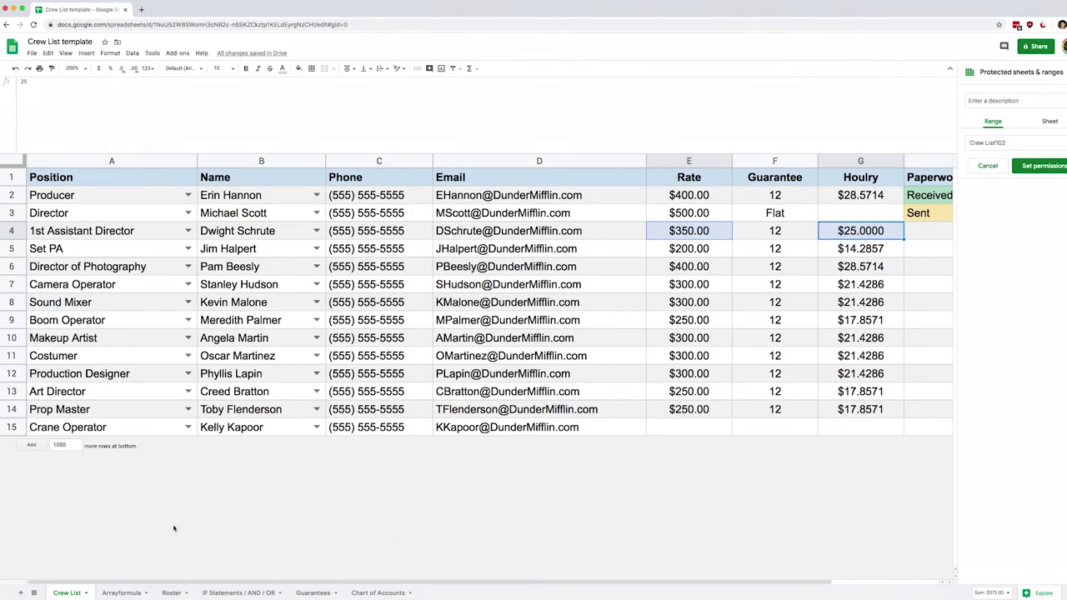
- Protect cell A1 on the Roster sheet with the description "Crew import range" and a warning when editing
{"action": "left_click", "coordinate": [171, 593]}
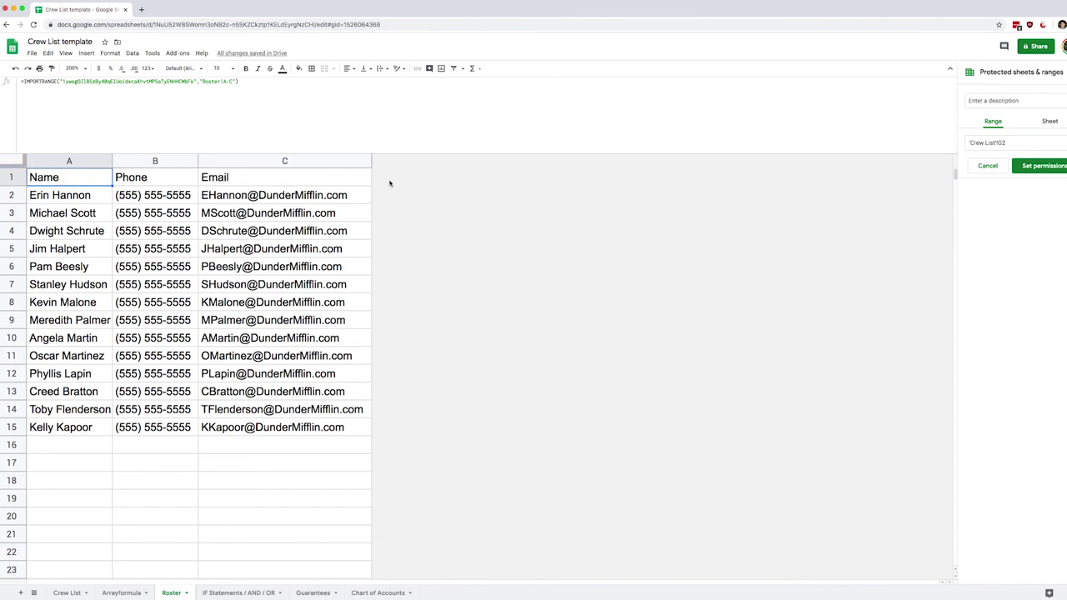
{"action": "left_click", "coordinate": [988, 170]}
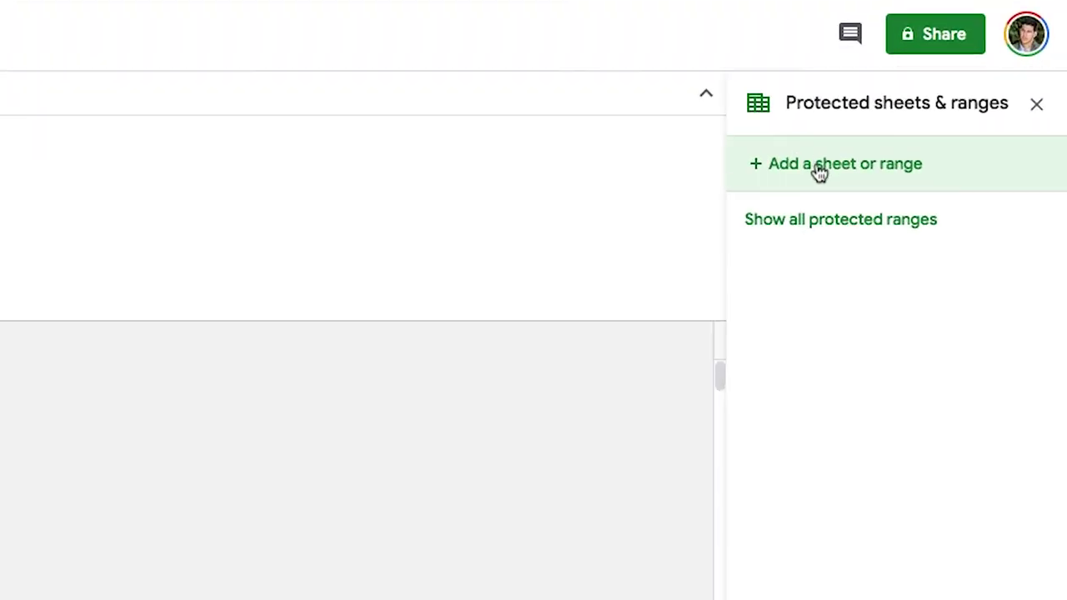
{"action": "left_click", "coordinate": [992, 97]}
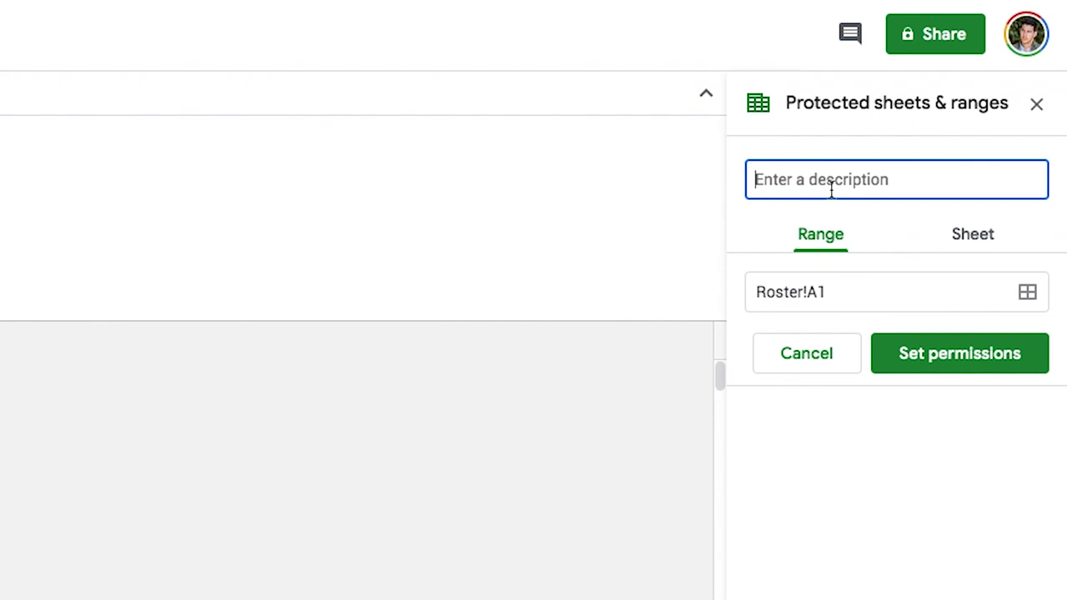
{"action": "type", "text": "Crew"}
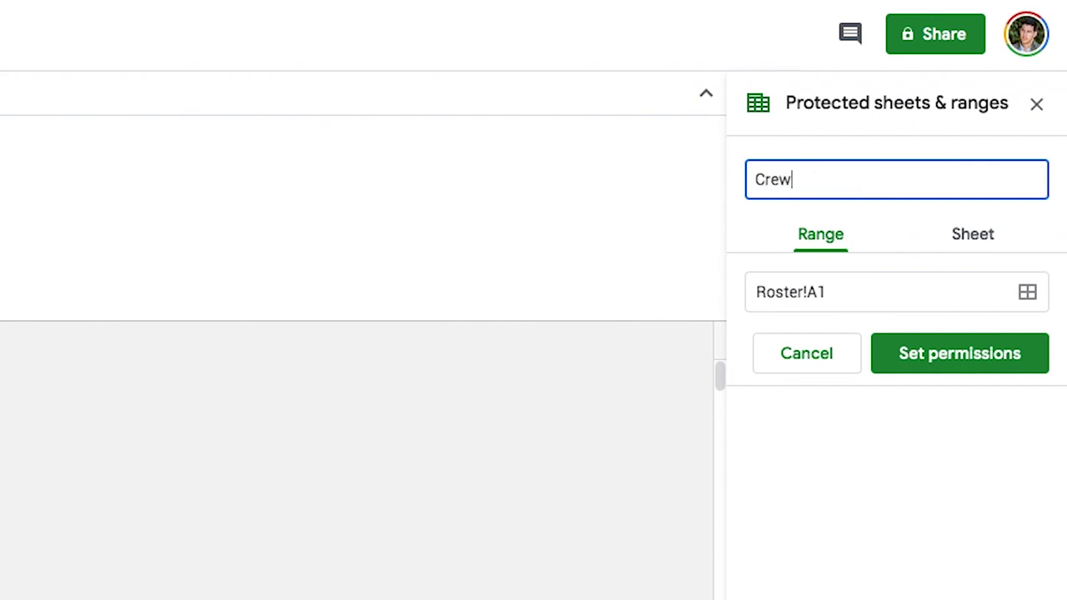
{"action": "type", "text": " import range"}
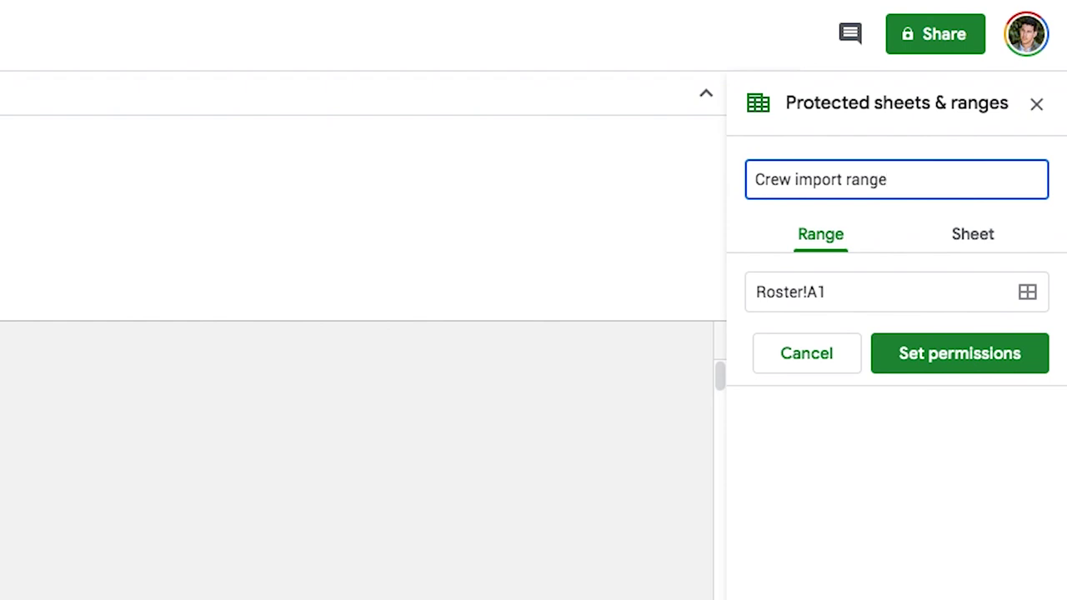
{"action": "left_click", "coordinate": [923, 353]}
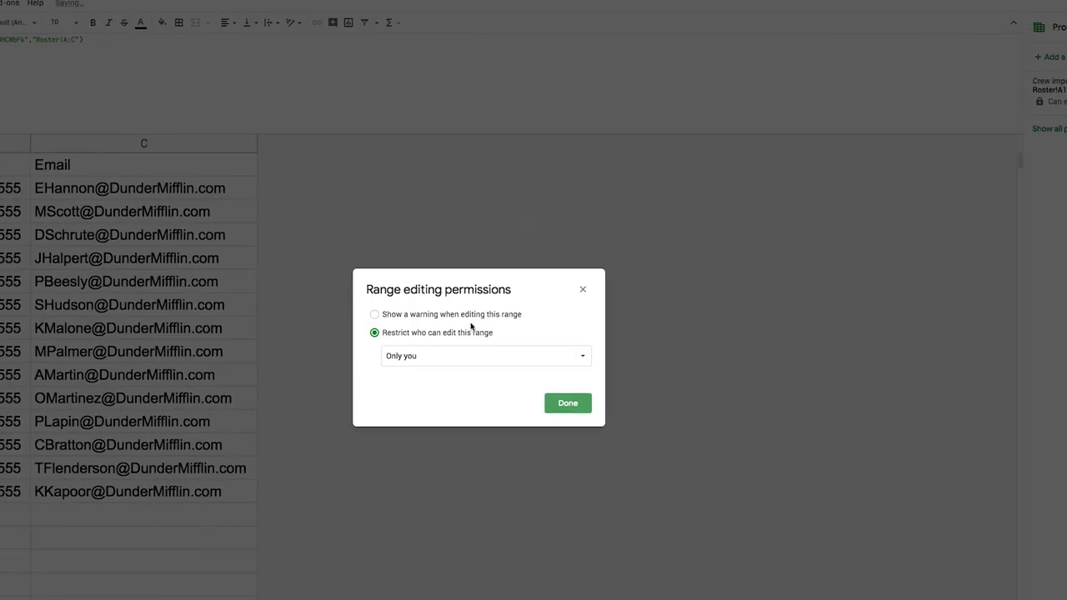
{"action": "left_click", "coordinate": [570, 404]}
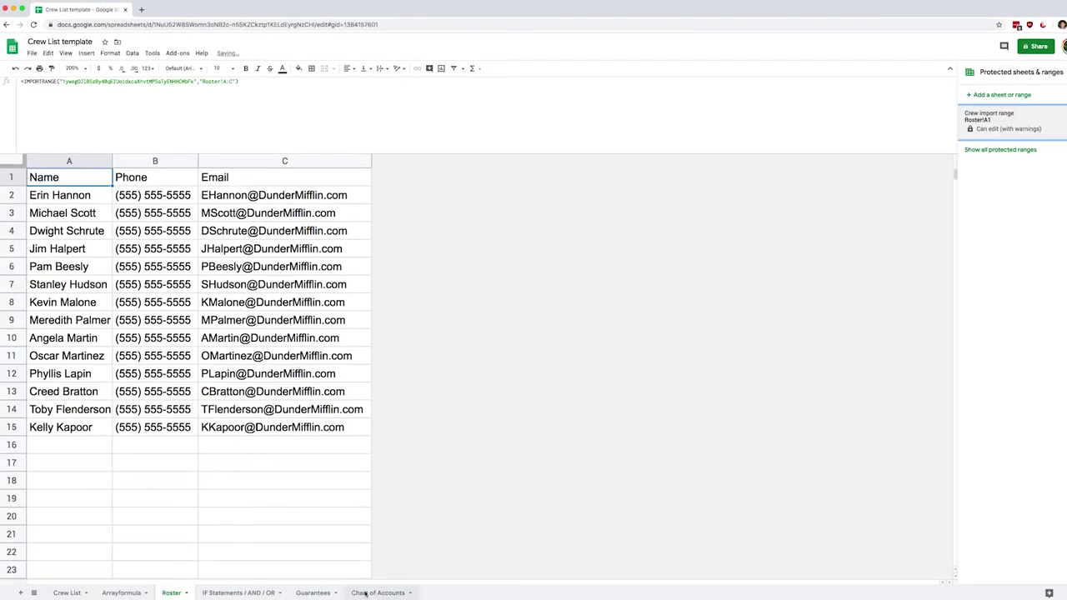
- Protect cell A1 on the Chart of Accounts sheet with the description "coa import range" and a warning when editing
{"action": "left_click", "coordinate": [379, 592]}
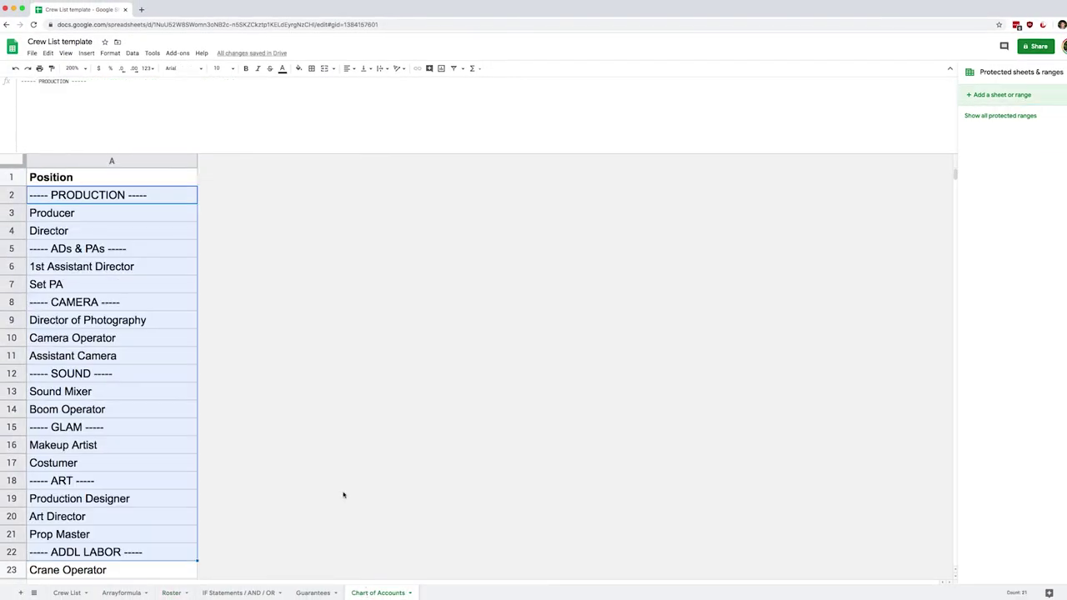
{"action": "left_click", "coordinate": [112, 181]}
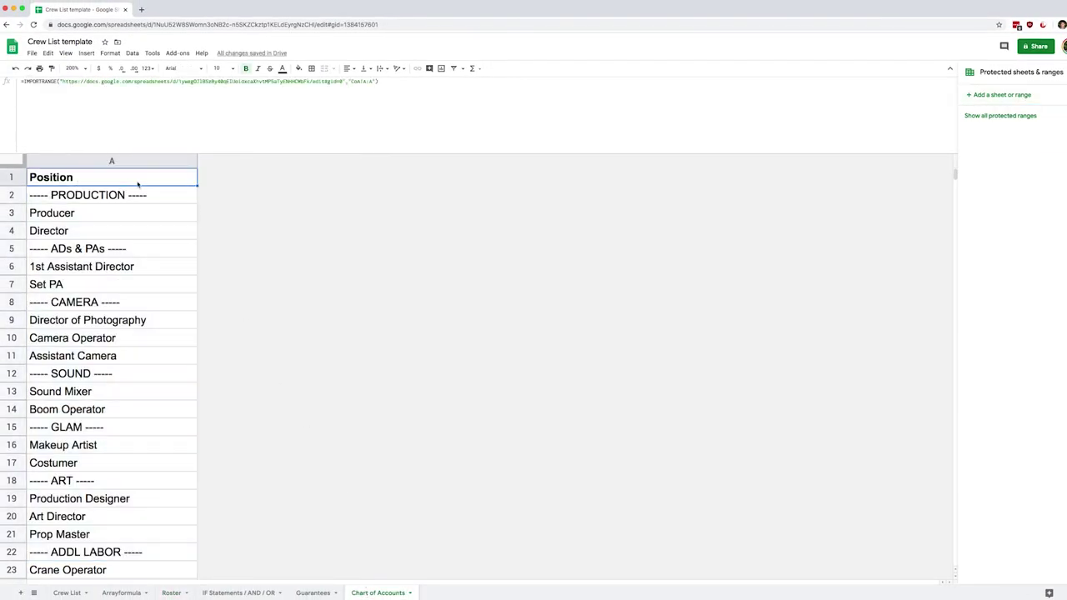
{"action": "left_click", "coordinate": [999, 95]}
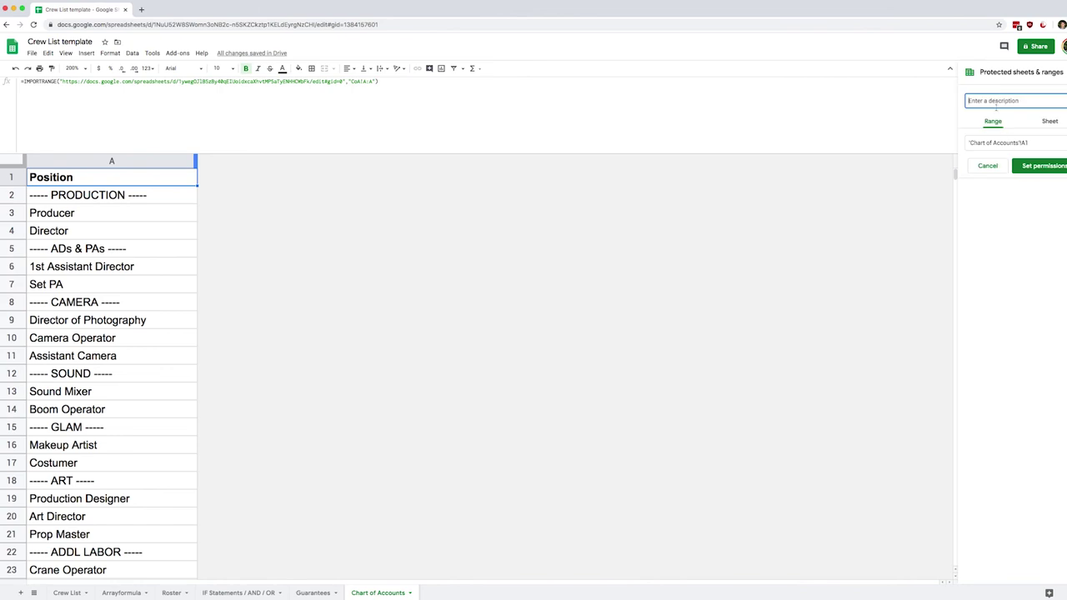
{"action": "type", "text": "coa import range"}
{"action": "left_click", "coordinate": [1019, 165]}
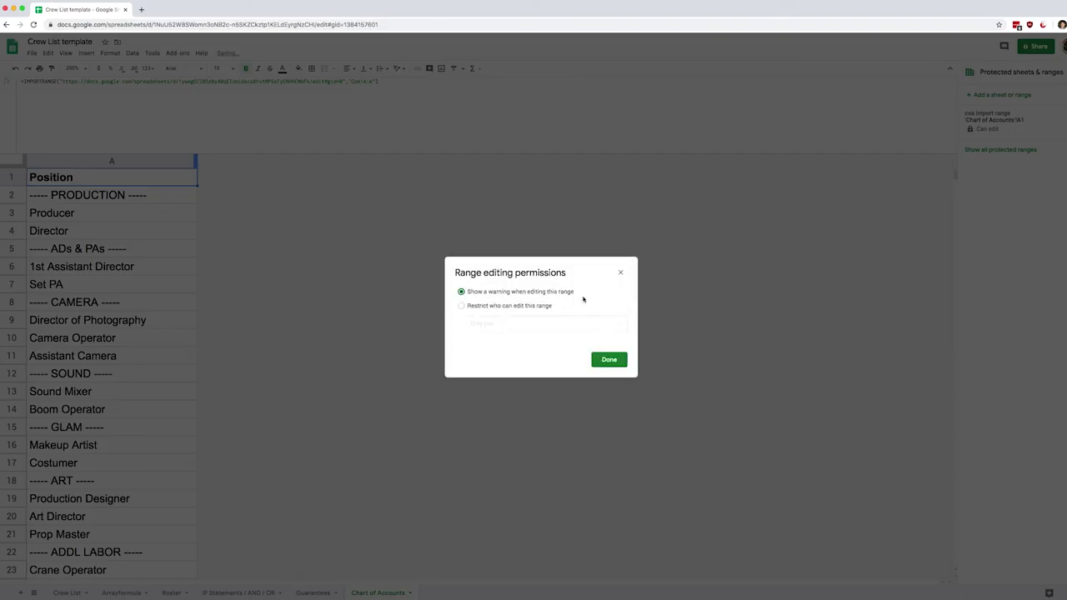
{"action": "left_click", "coordinate": [613, 358]}
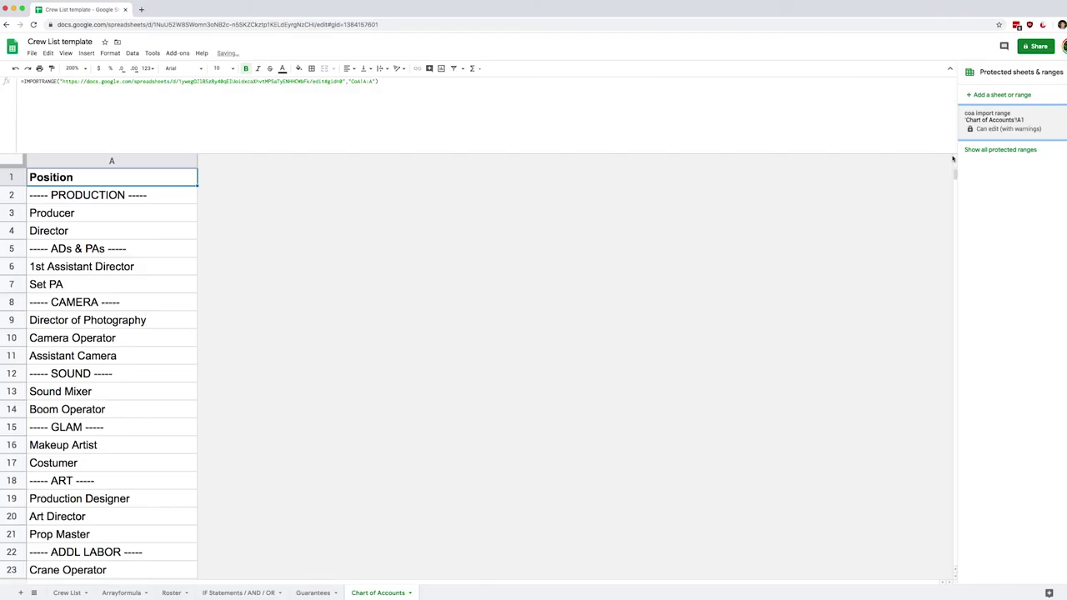
- Return to the Crew List sheet and close the protected ranges settings
{"action": "left_click", "coordinate": [69, 592]}
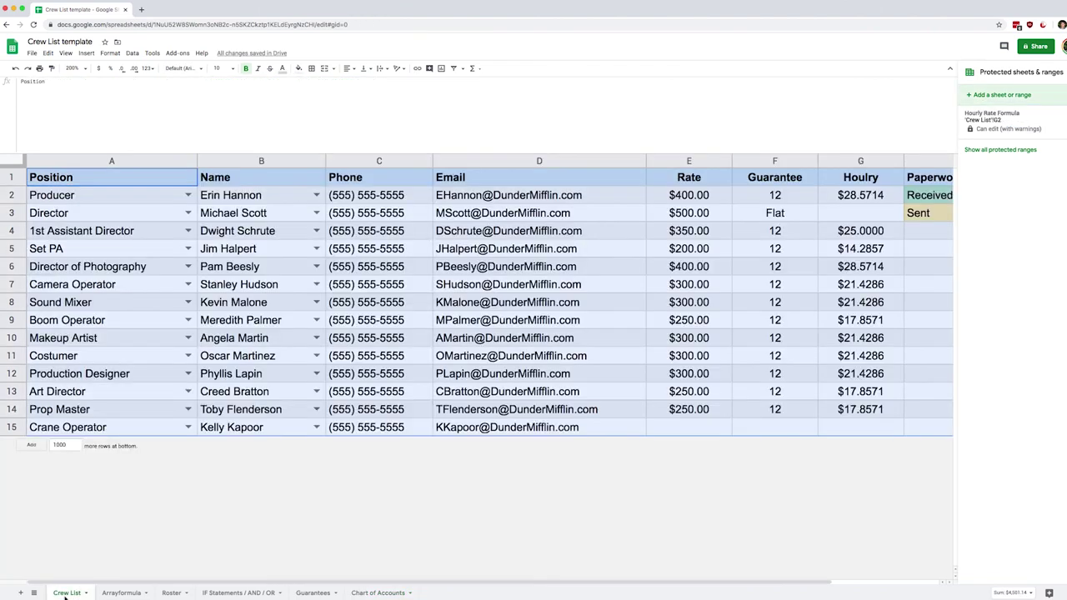
{"action": "left_click", "coordinate": [659, 213]}
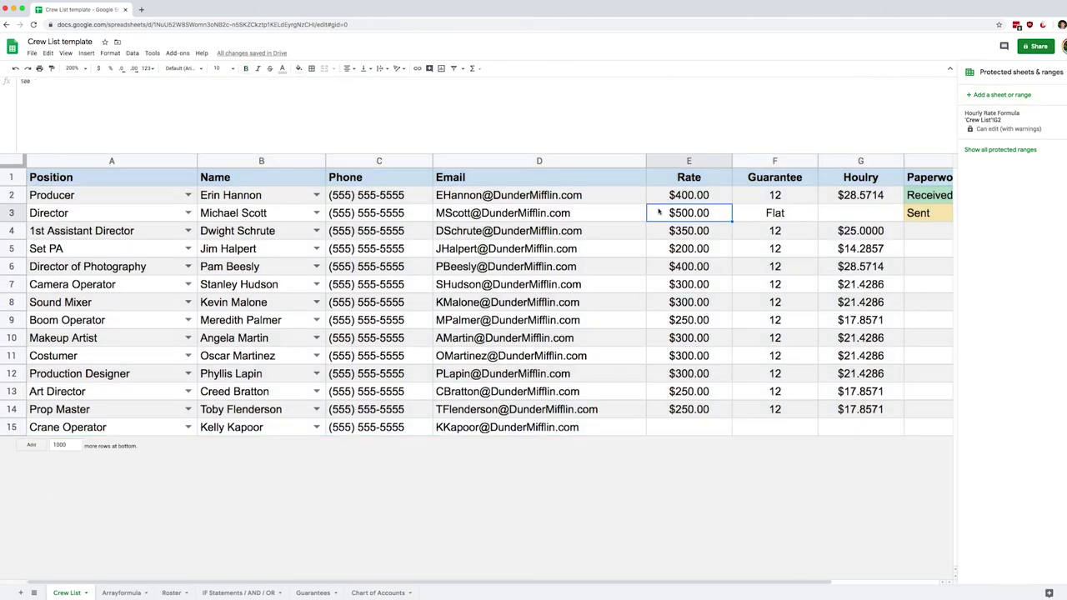
{"action": "left_click", "coordinate": [1060, 72]}
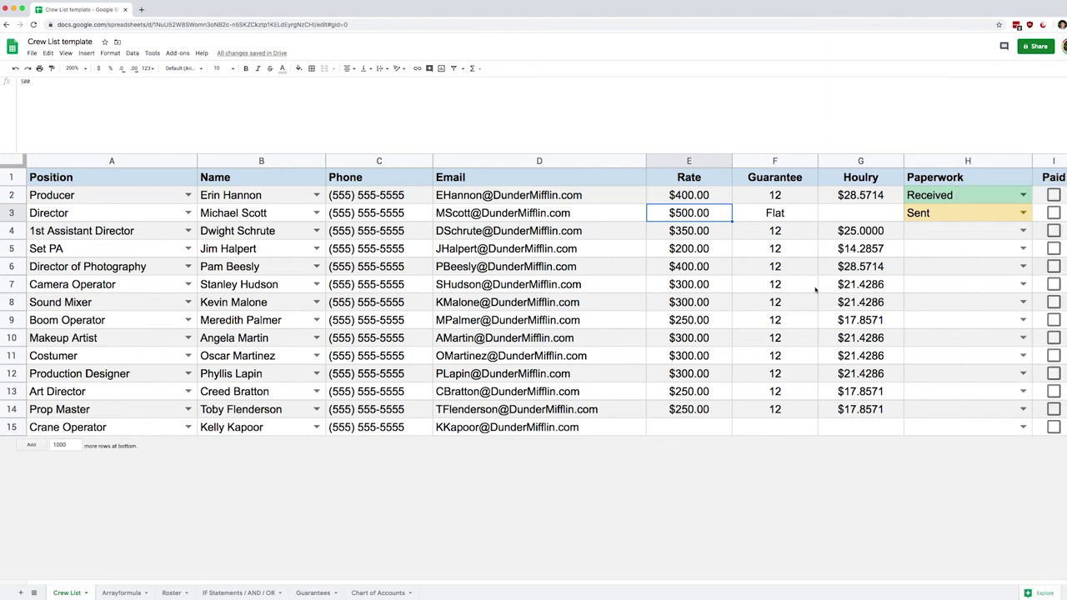